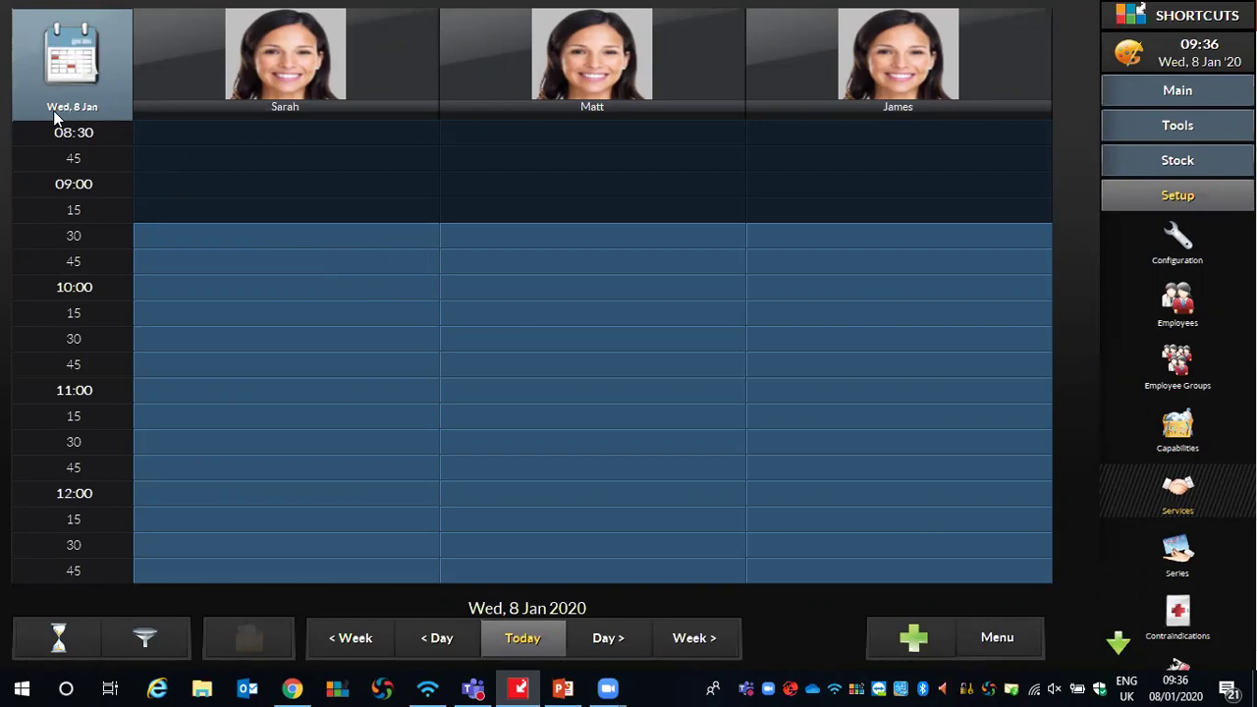
Browse the date picker's months, years and date grid, then jump to Saturday 11 January 2020
{"action": "left_click", "coordinate": [71, 61]}
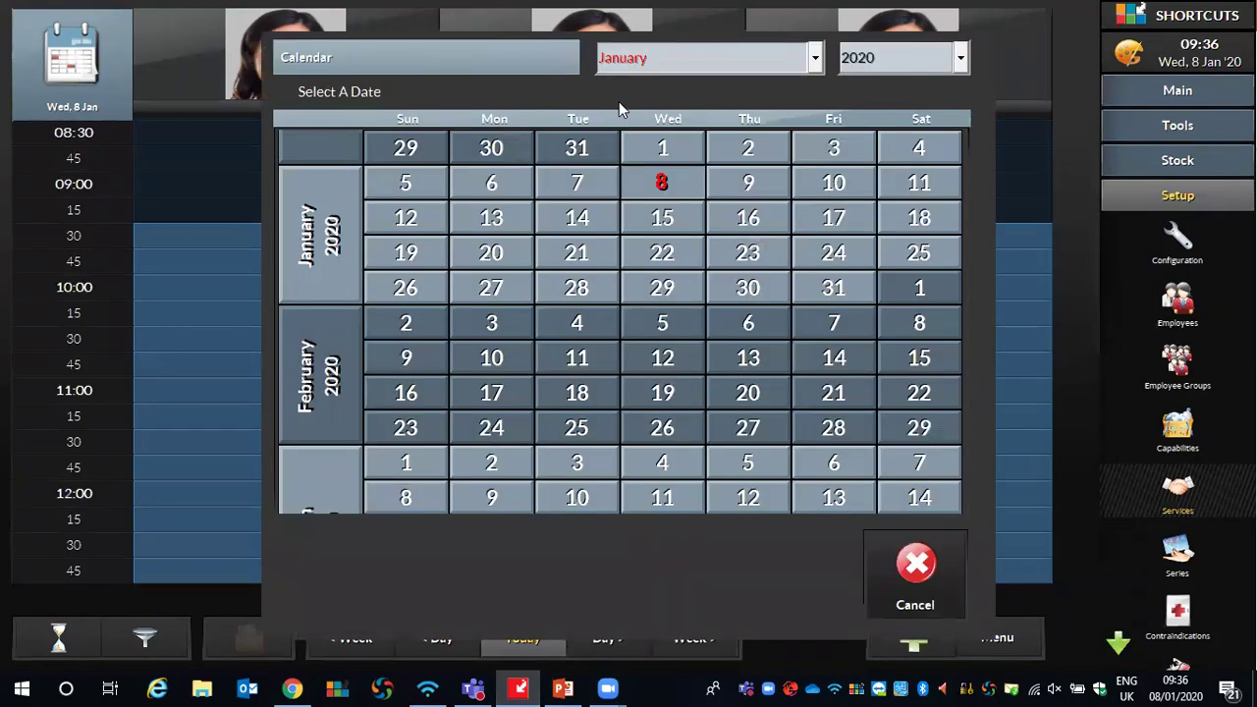
{"action": "left_click", "coordinate": [803, 61]}
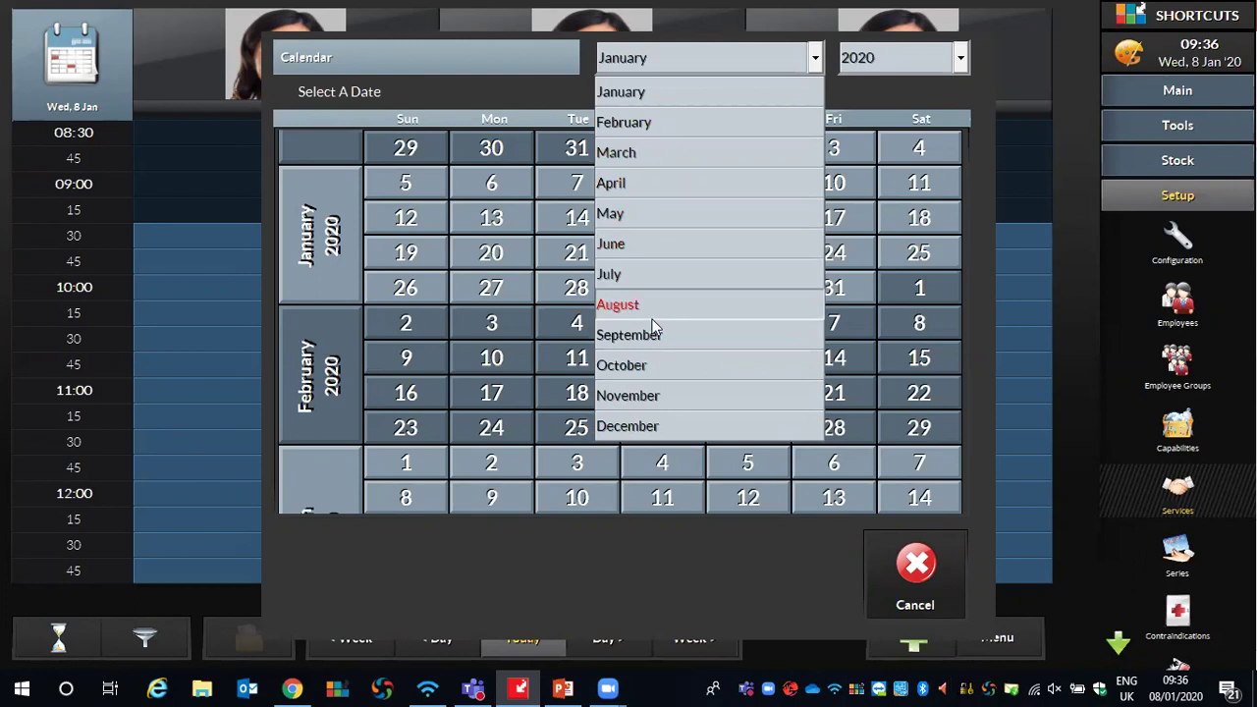
{"action": "left_click", "coordinate": [861, 91]}
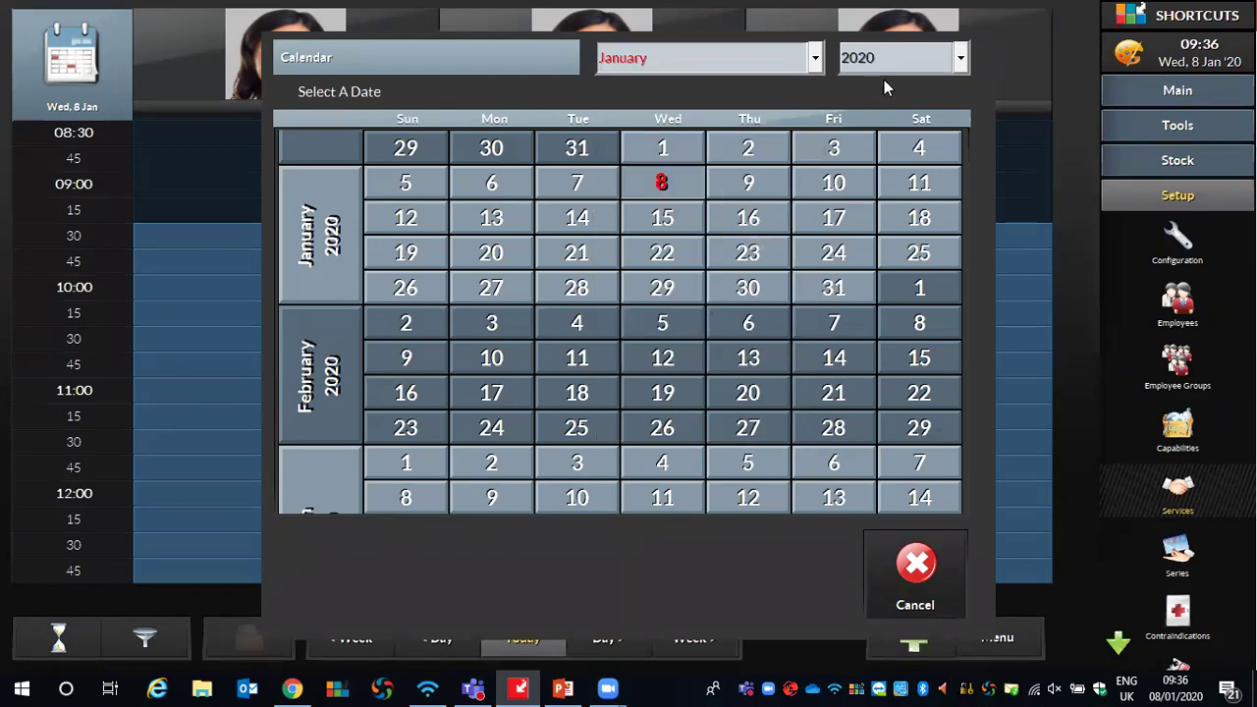
{"action": "left_click", "coordinate": [907, 63]}
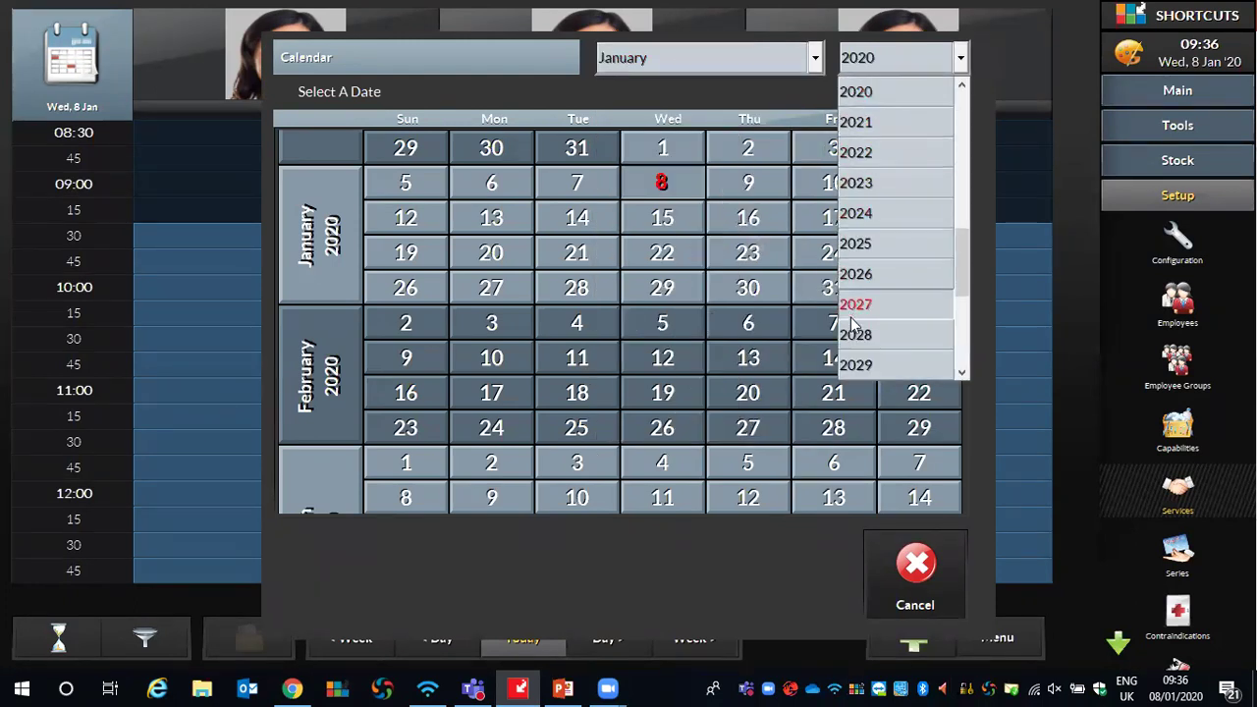
{"action": "left_click", "coordinate": [795, 92]}
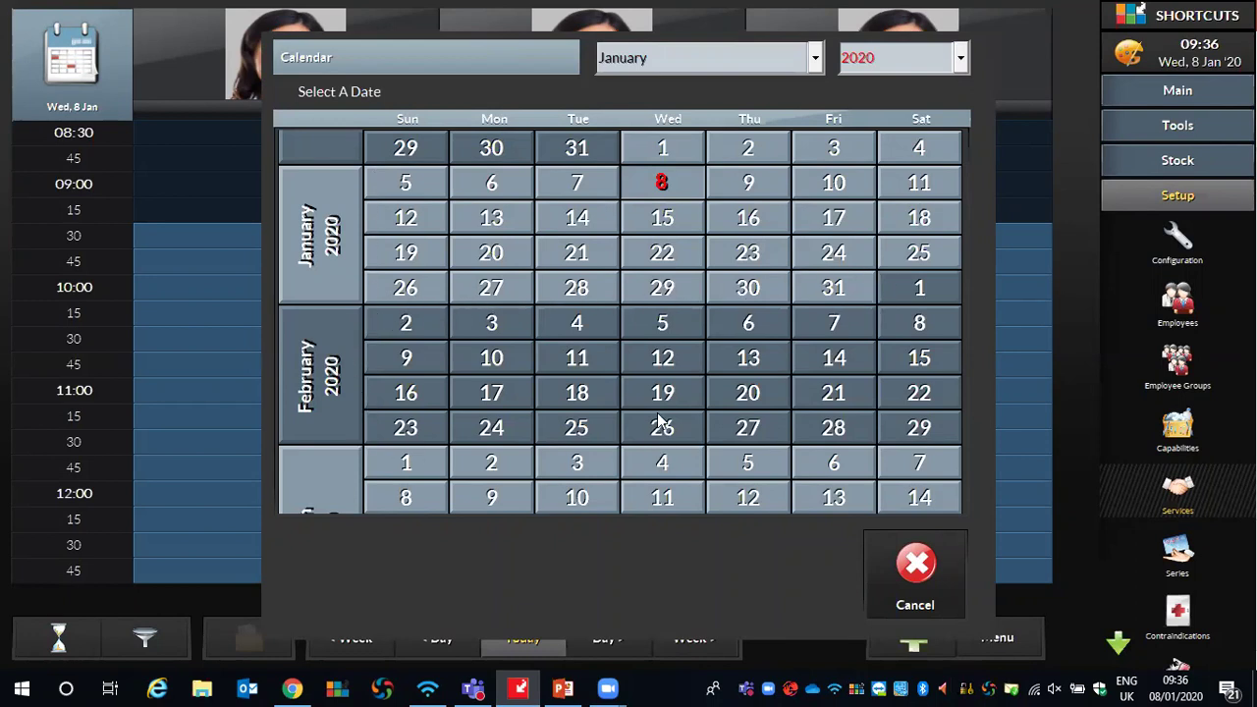
{"action": "scroll", "coordinate": [685, 505], "scroll_direction": "down", "scroll_amount": 4}
{"action": "scroll", "coordinate": [679, 548], "scroll_direction": "down", "scroll_amount": 1}
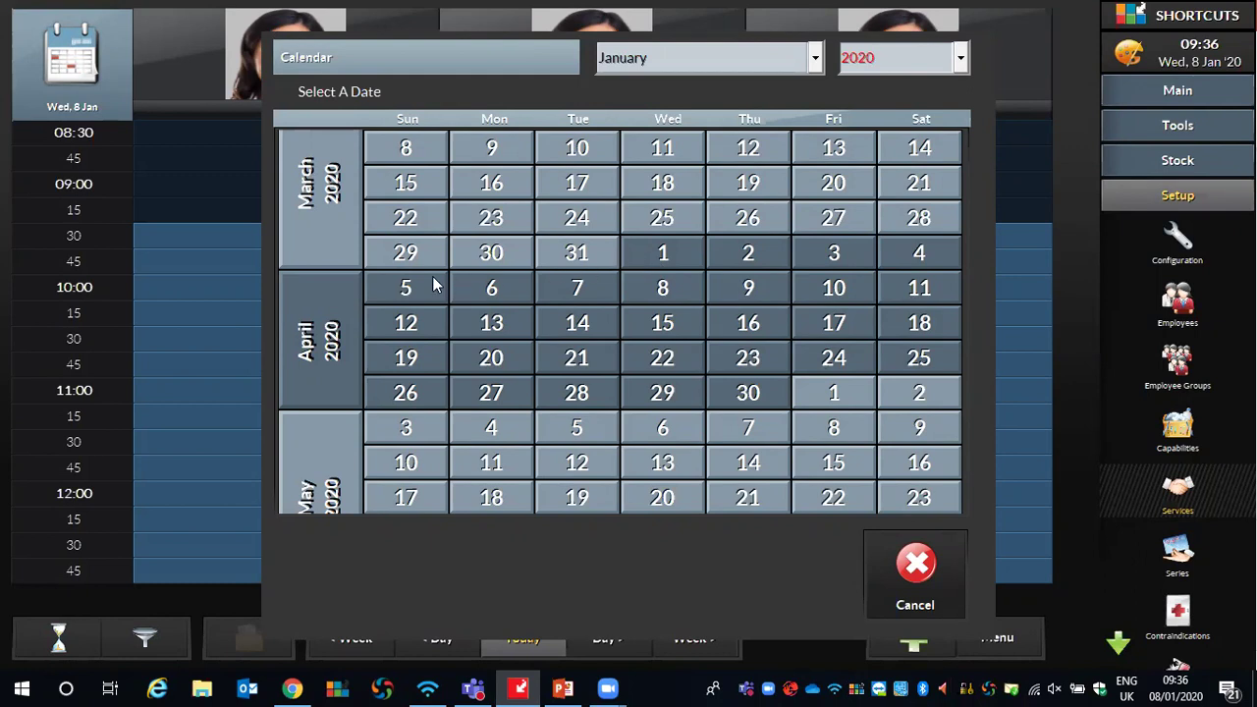
{"action": "scroll", "coordinate": [869, 263], "scroll_direction": "up", "scroll_amount": 7}
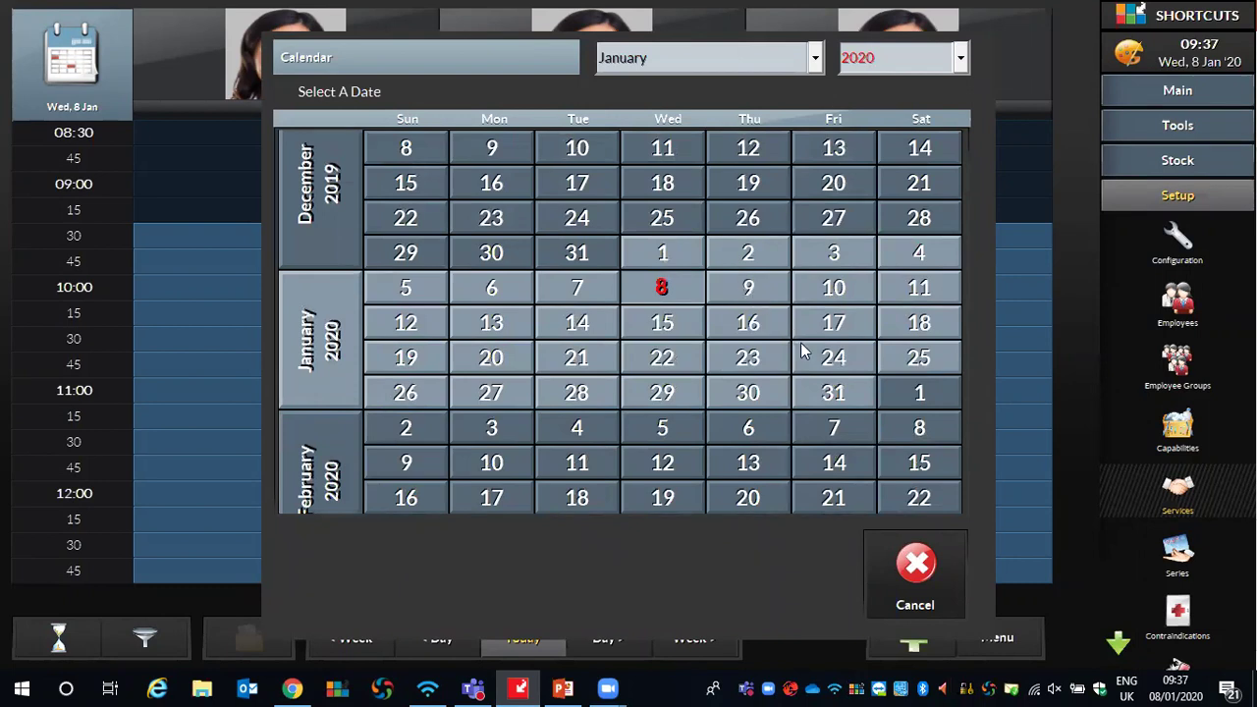
{"action": "left_click", "coordinate": [903, 287]}
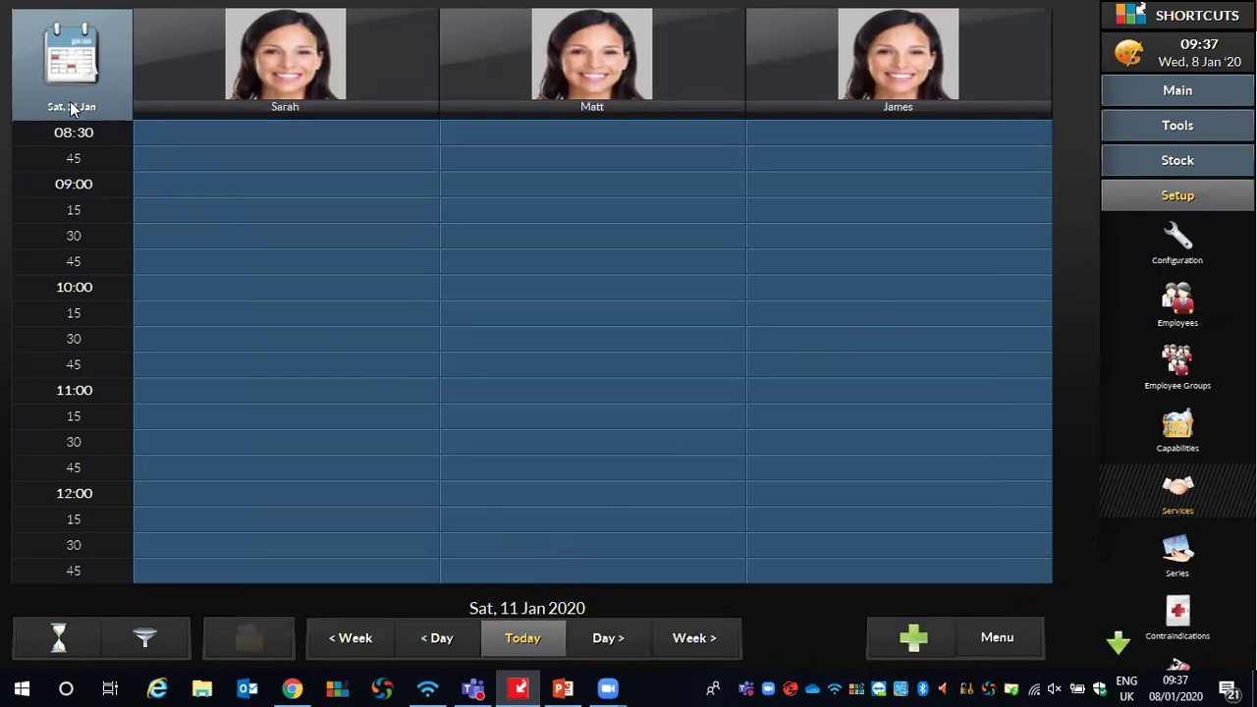
Return to today, then step forward day by day to Sunday 12 January
{"action": "left_click", "coordinate": [523, 639]}
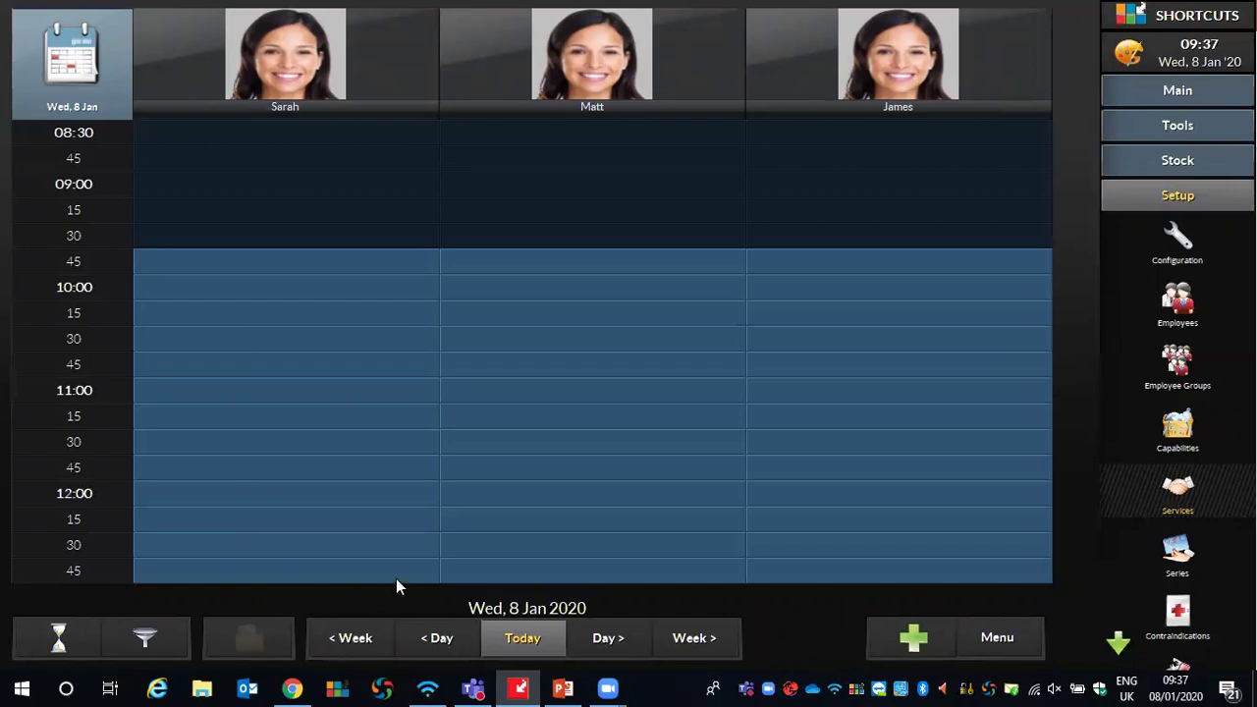
{"action": "left_click", "coordinate": [594, 638]}
{"action": "left_click", "coordinate": [594, 638]}
{"action": "left_click", "coordinate": [594, 638]}
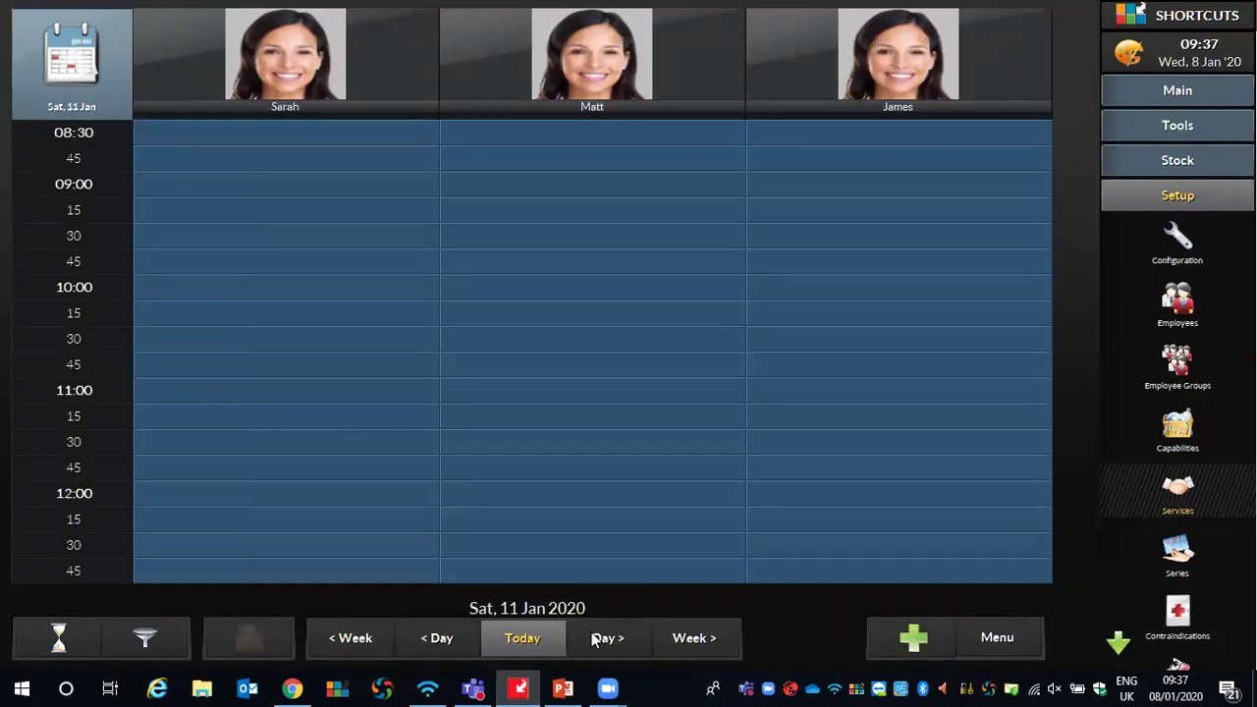
{"action": "left_click", "coordinate": [594, 638]}
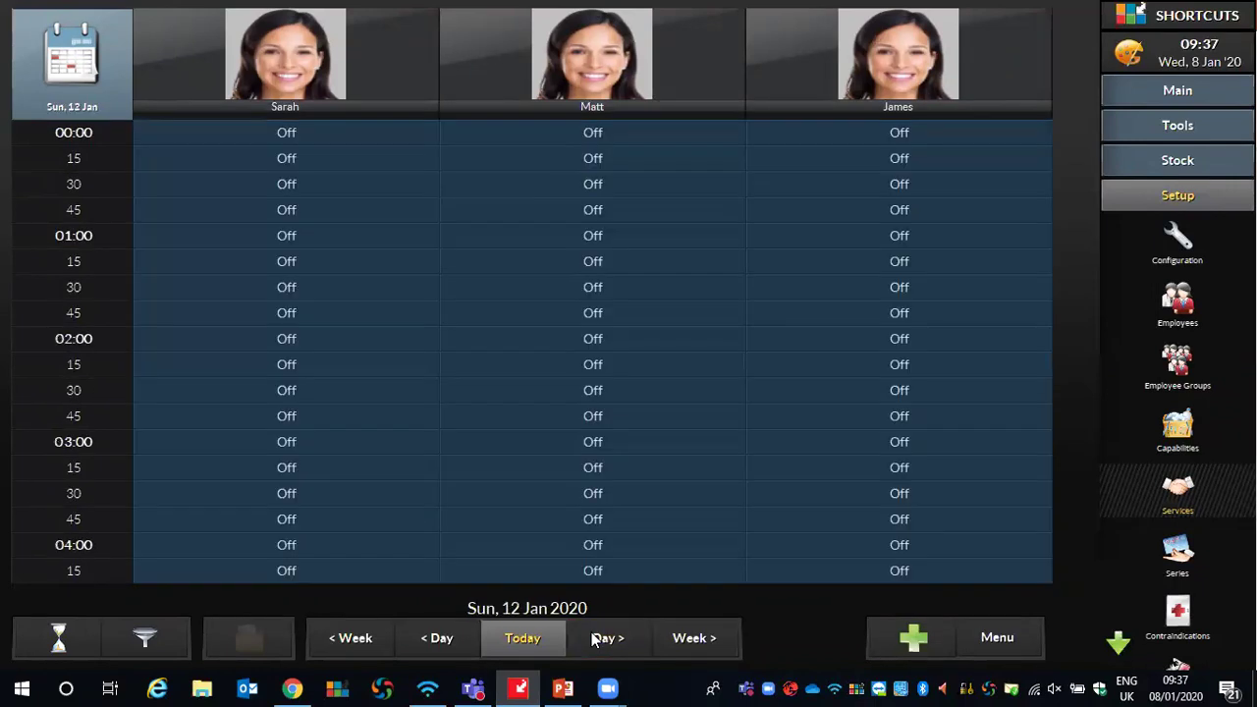
Jump ahead two weeks to Sunday 26 January, then go back to Wednesday 8 January
{"action": "left_click", "coordinate": [675, 642]}
{"action": "left_click", "coordinate": [676, 641]}
{"action": "left_click", "coordinate": [523, 653]}
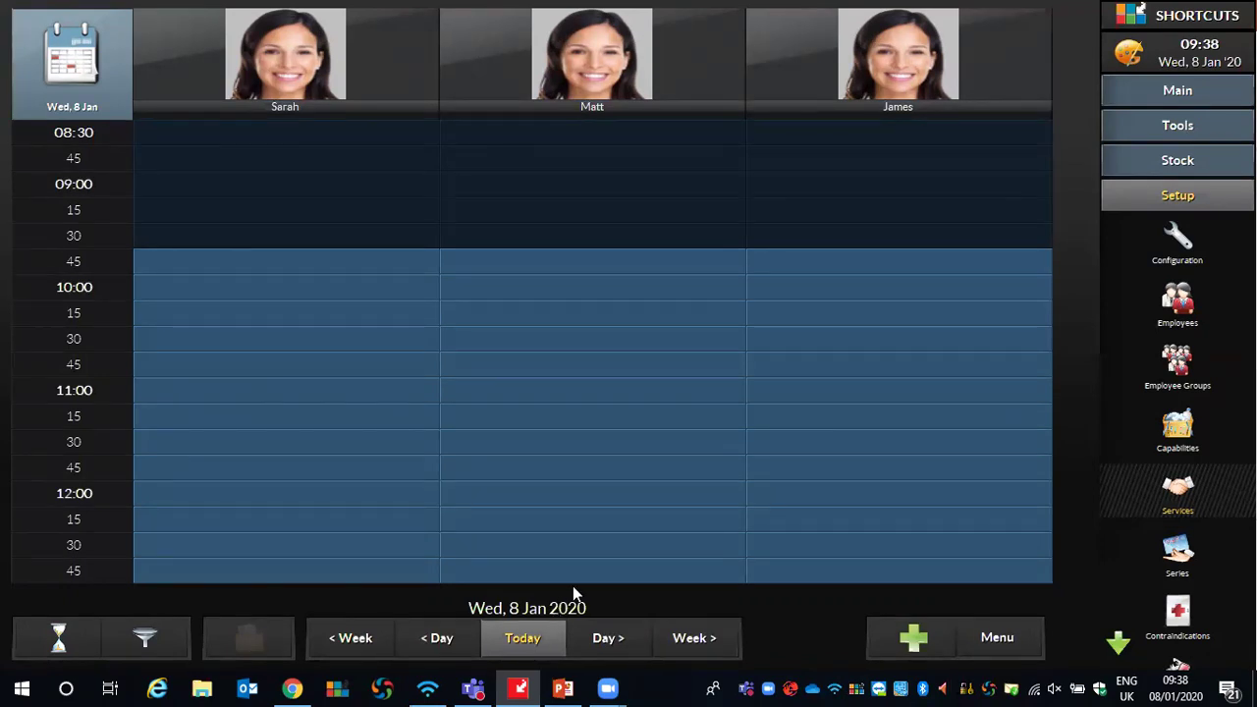
{"action": "left_click", "coordinate": [707, 644]}
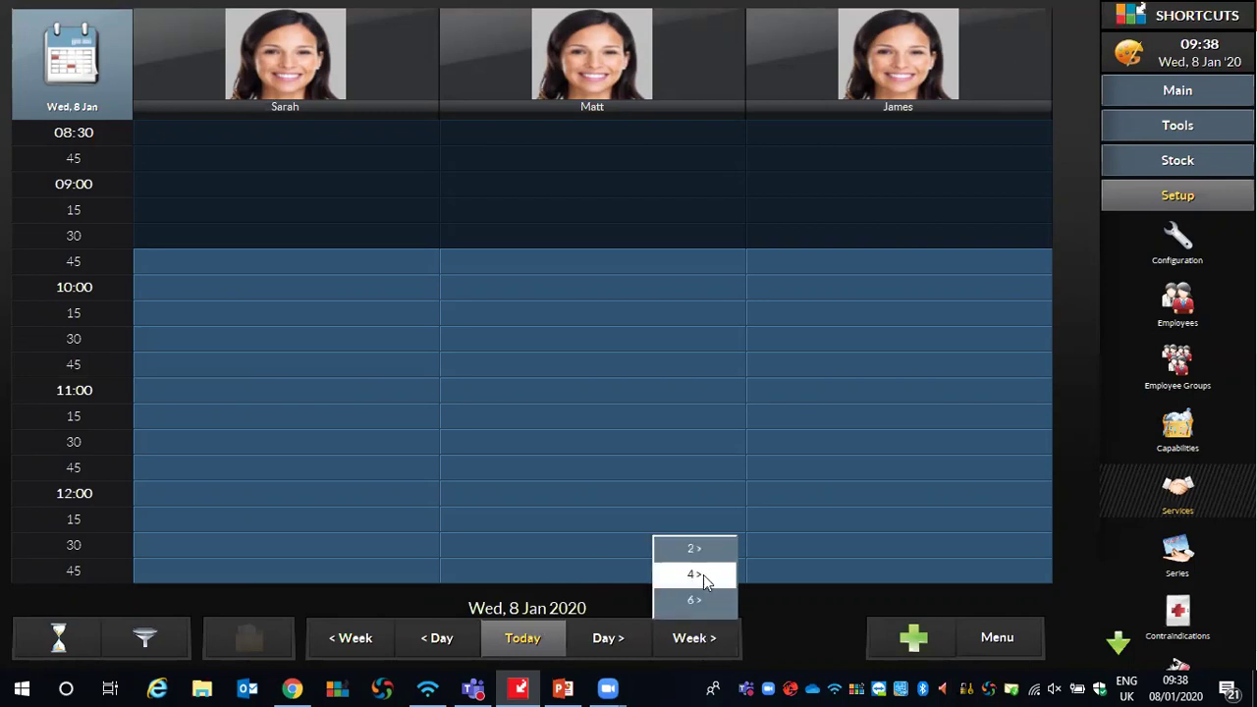
{"action": "left_click", "coordinate": [705, 600]}
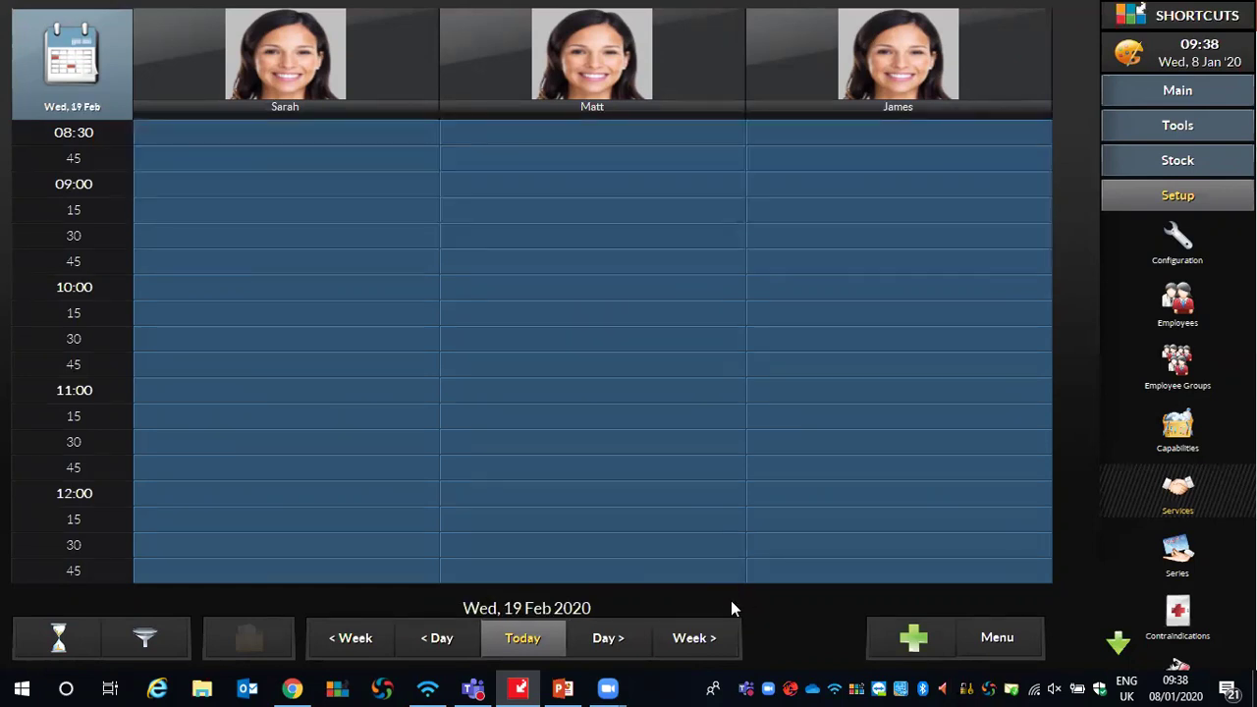
{"action": "left_click", "coordinate": [501, 631]}
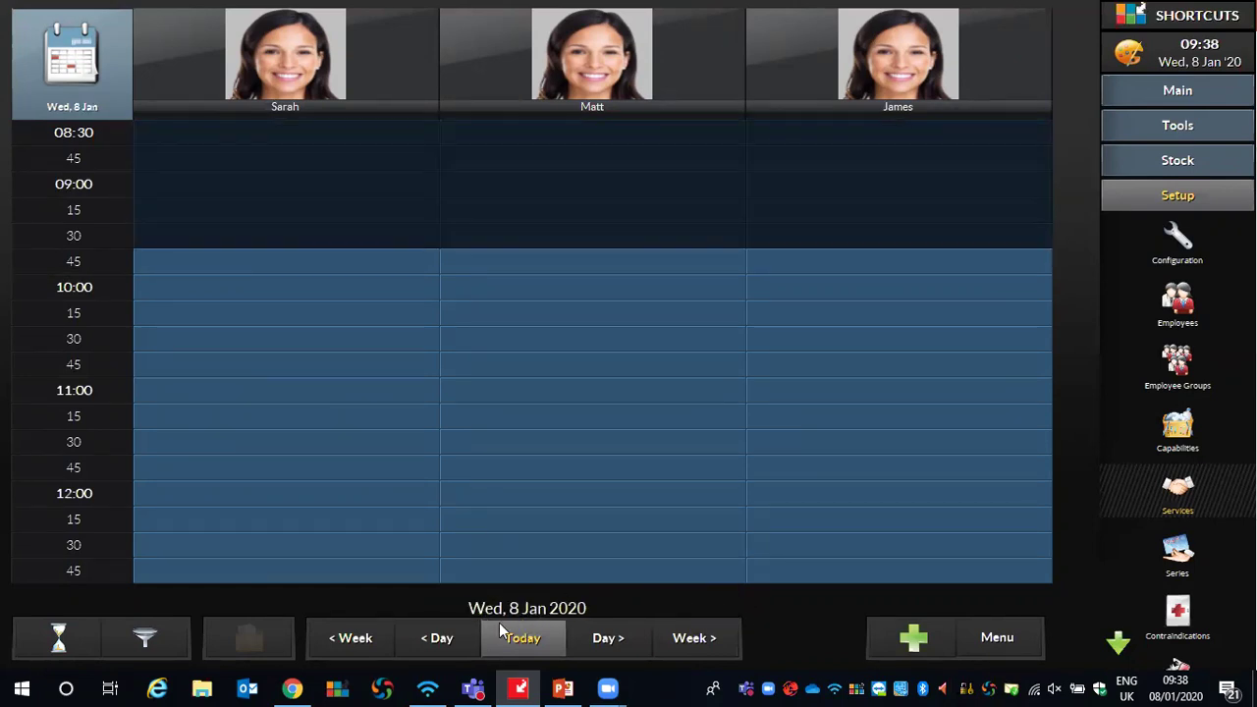
{"action": "left_click", "coordinate": [42, 65]}
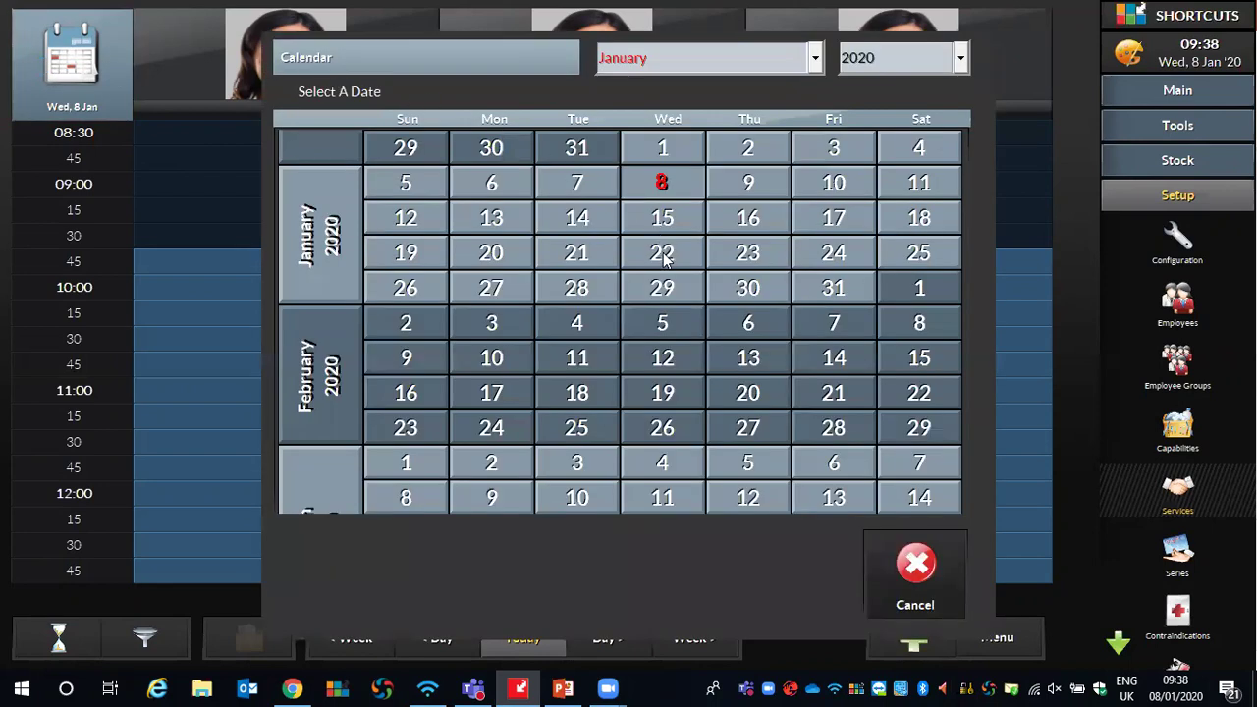
{"action": "left_click", "coordinate": [677, 322]}
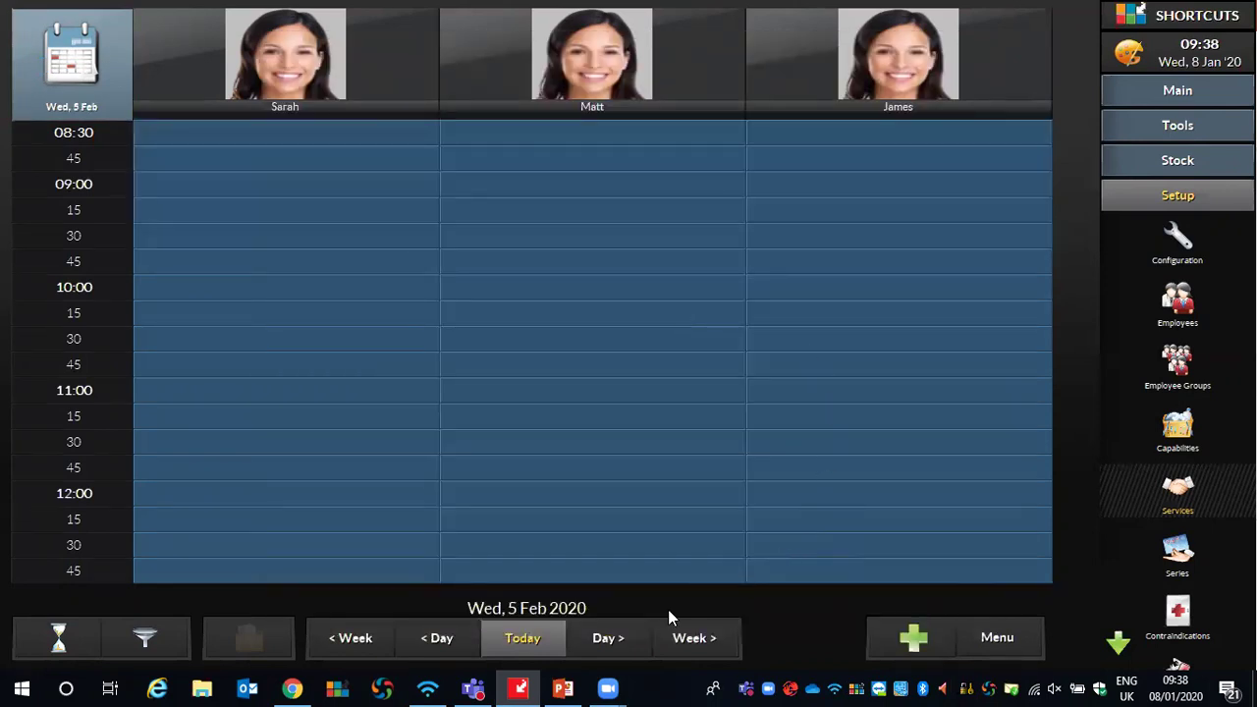
{"action": "left_click", "coordinate": [501, 643]}
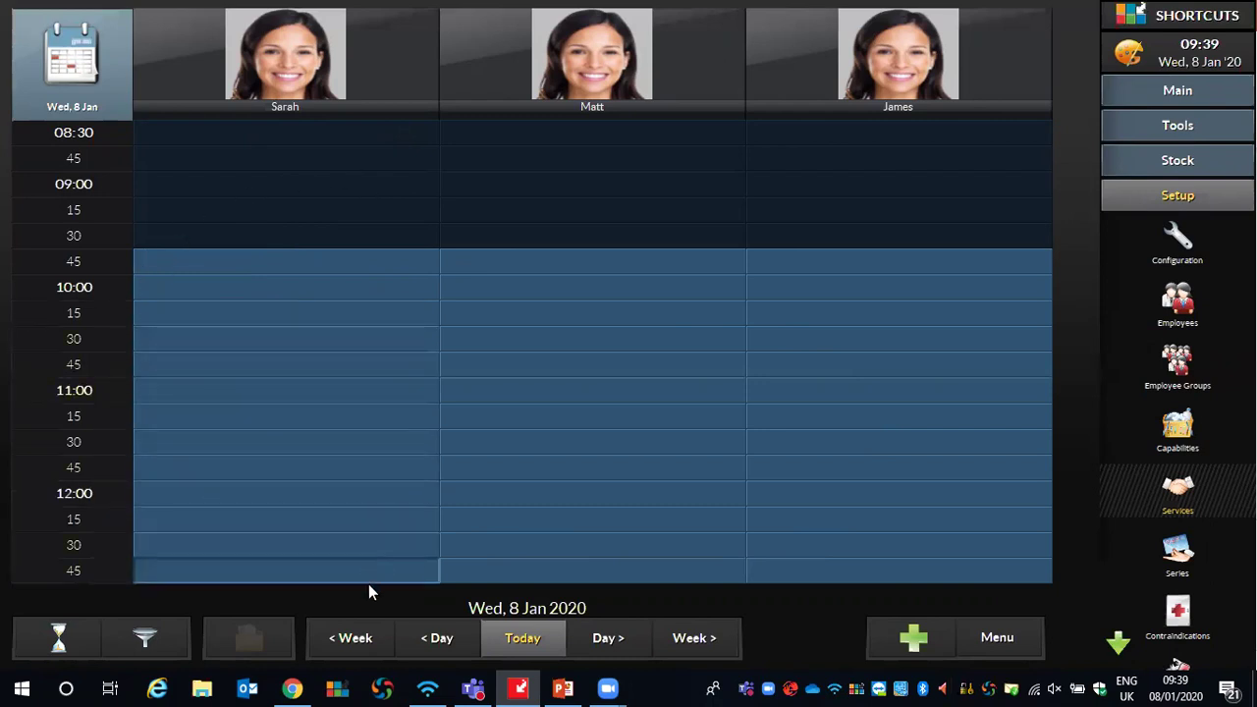
{"action": "scroll", "coordinate": [368, 583], "scroll_direction": "down", "scroll_amount": 3}
{"action": "scroll", "coordinate": [369, 595], "scroll_direction": "down", "scroll_amount": 9}
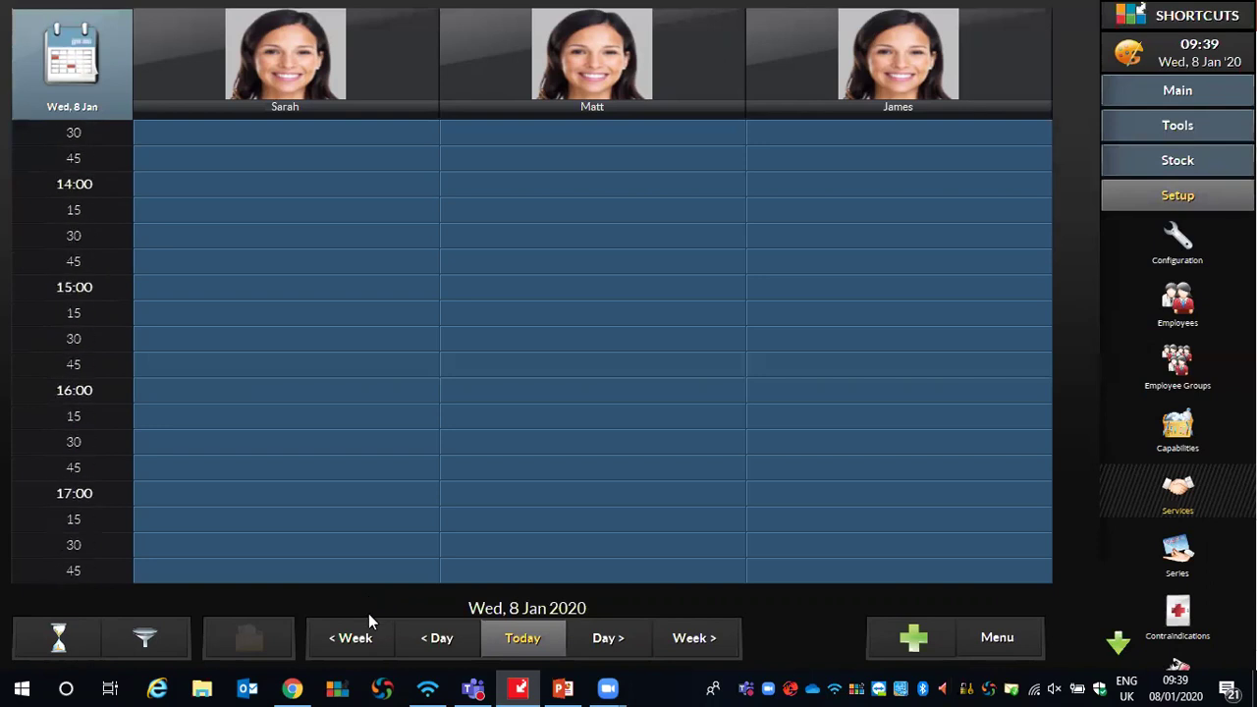
{"action": "scroll", "coordinate": [367, 259], "scroll_direction": "up", "scroll_amount": 4}
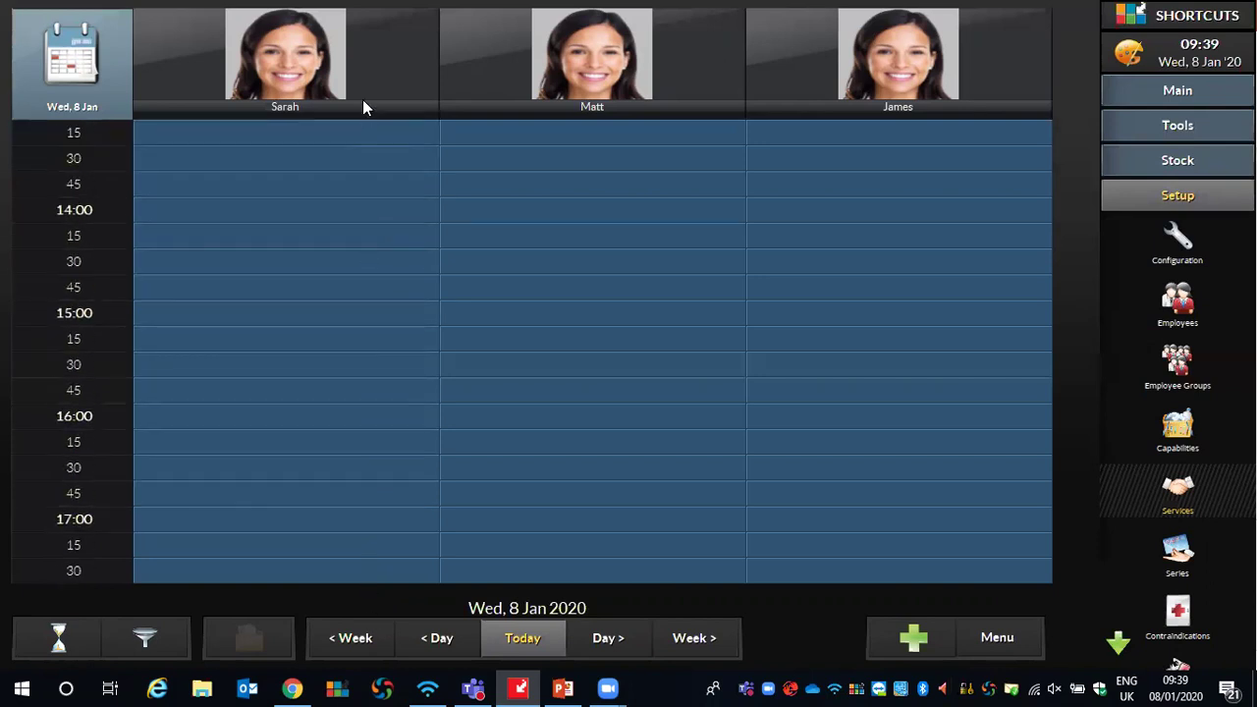
{"action": "scroll", "coordinate": [363, 34], "scroll_direction": "up", "scroll_amount": 8}
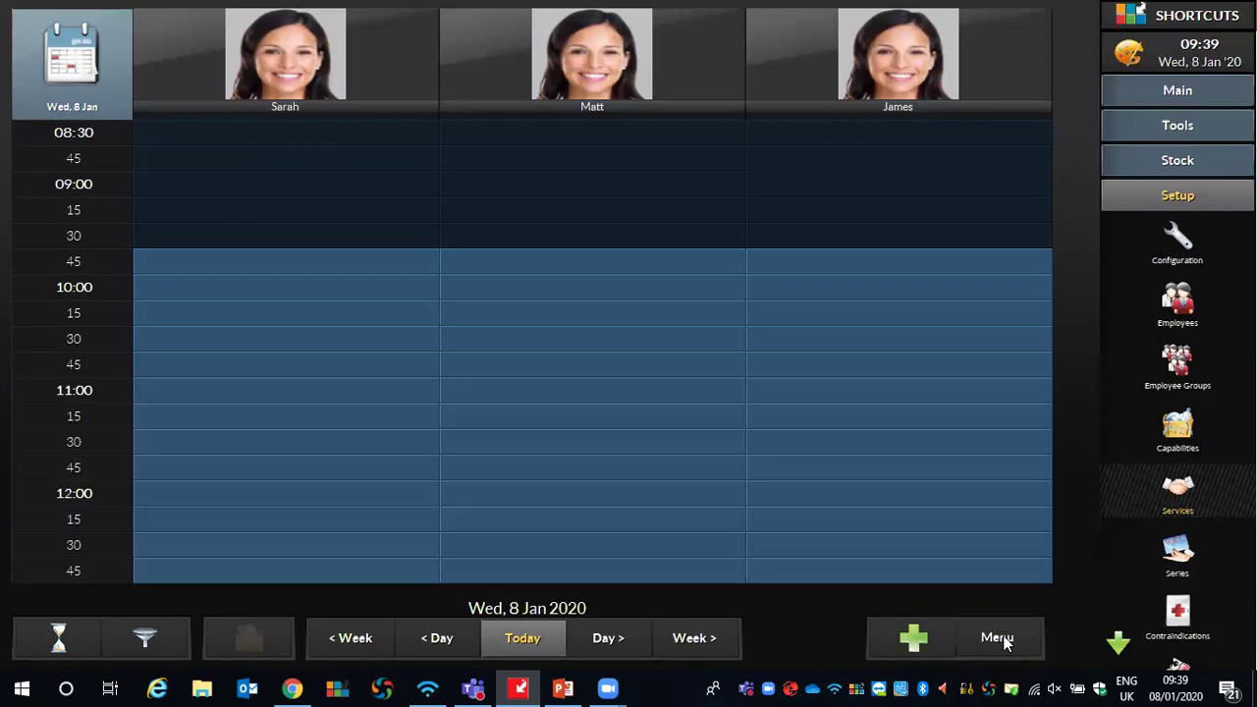
Switch the View Mode to All Day, then change it to 1/2 Day
{"action": "left_click", "coordinate": [1003, 641]}
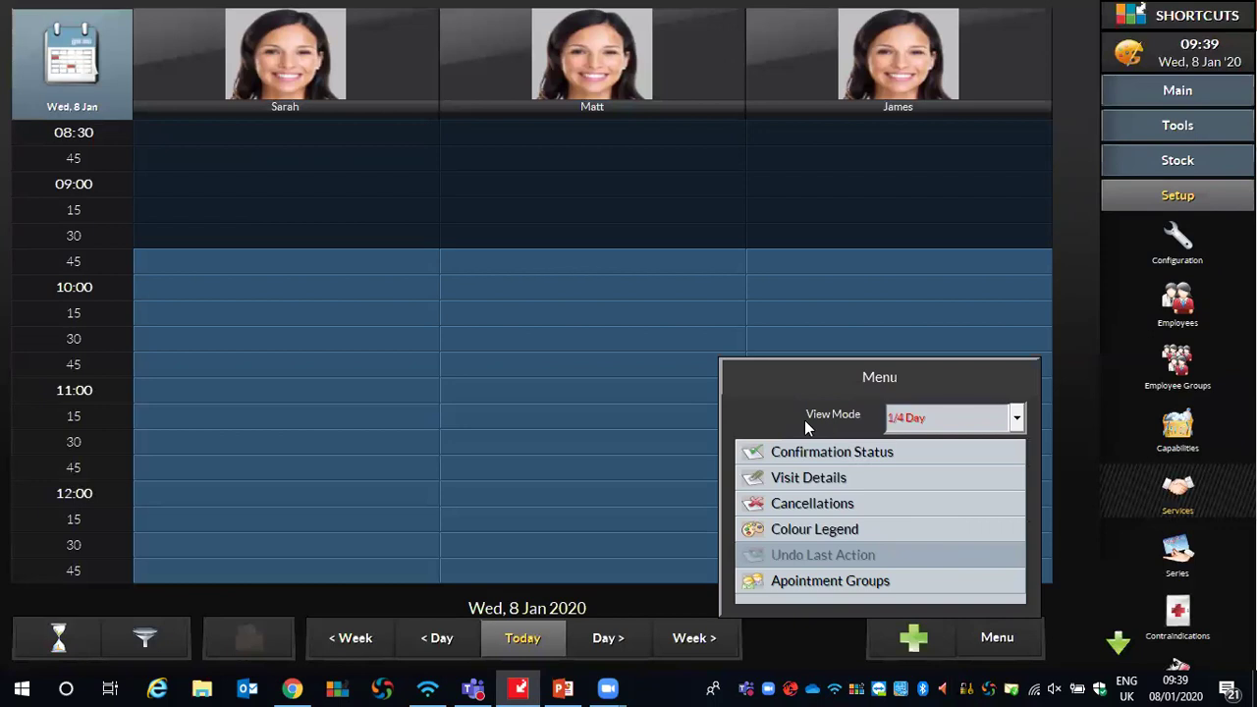
{"action": "left_click", "coordinate": [1009, 420]}
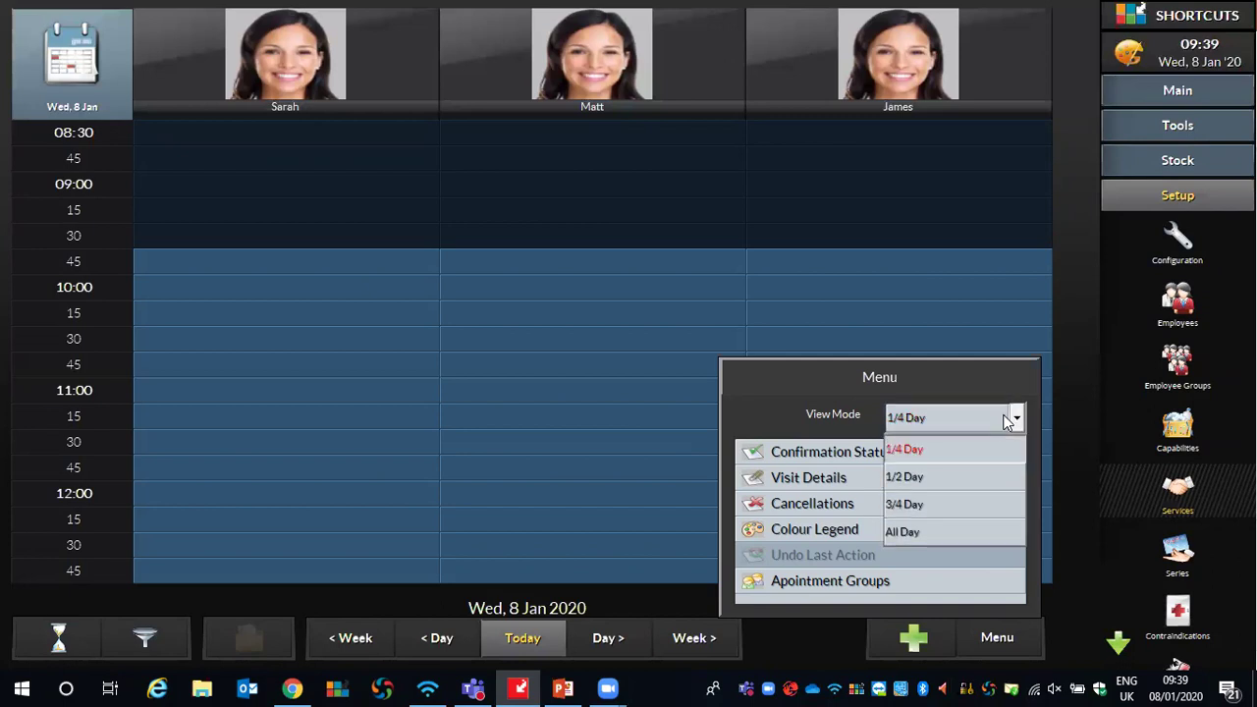
{"action": "left_click", "coordinate": [903, 528]}
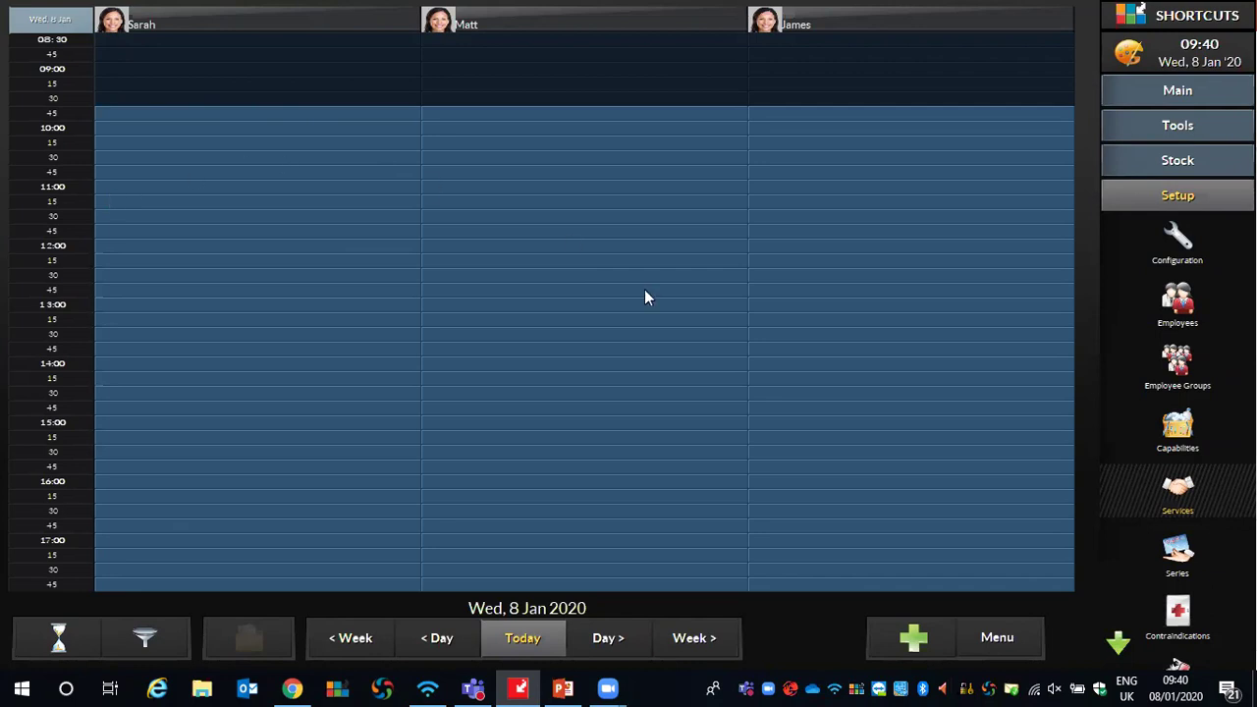
{"action": "left_click", "coordinate": [993, 627]}
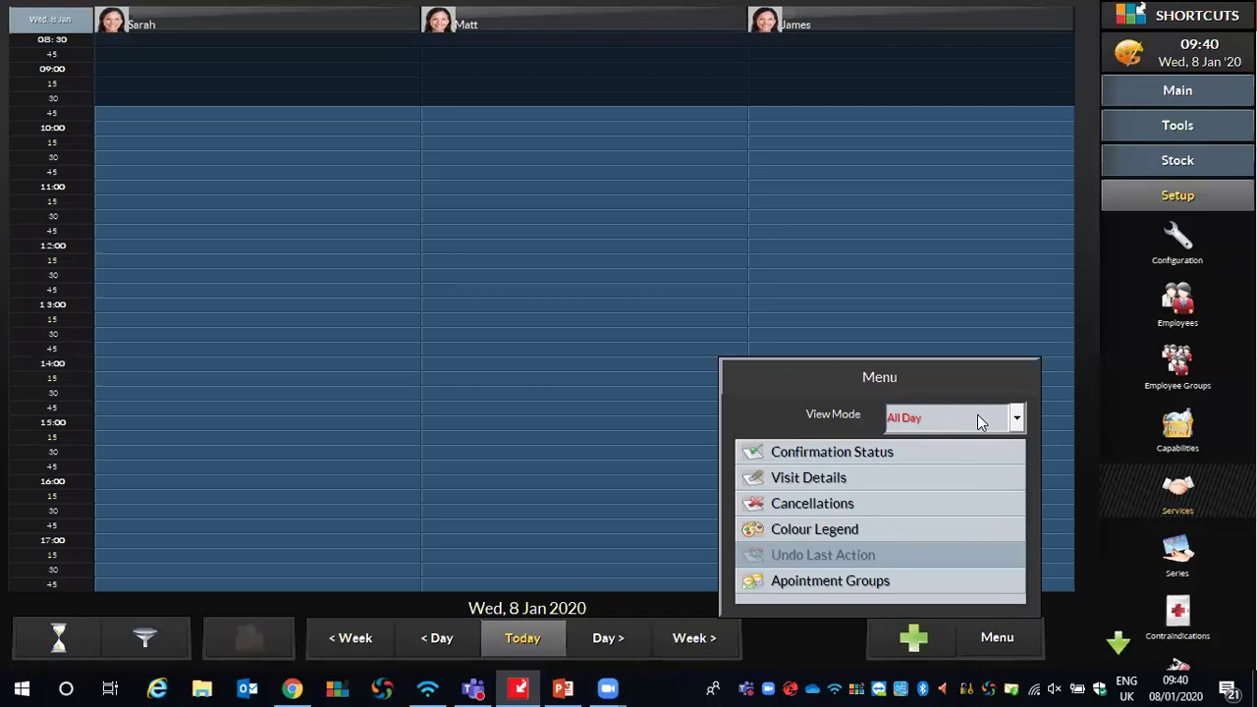
{"action": "left_click", "coordinate": [908, 418]}
{"action": "left_click", "coordinate": [914, 479]}
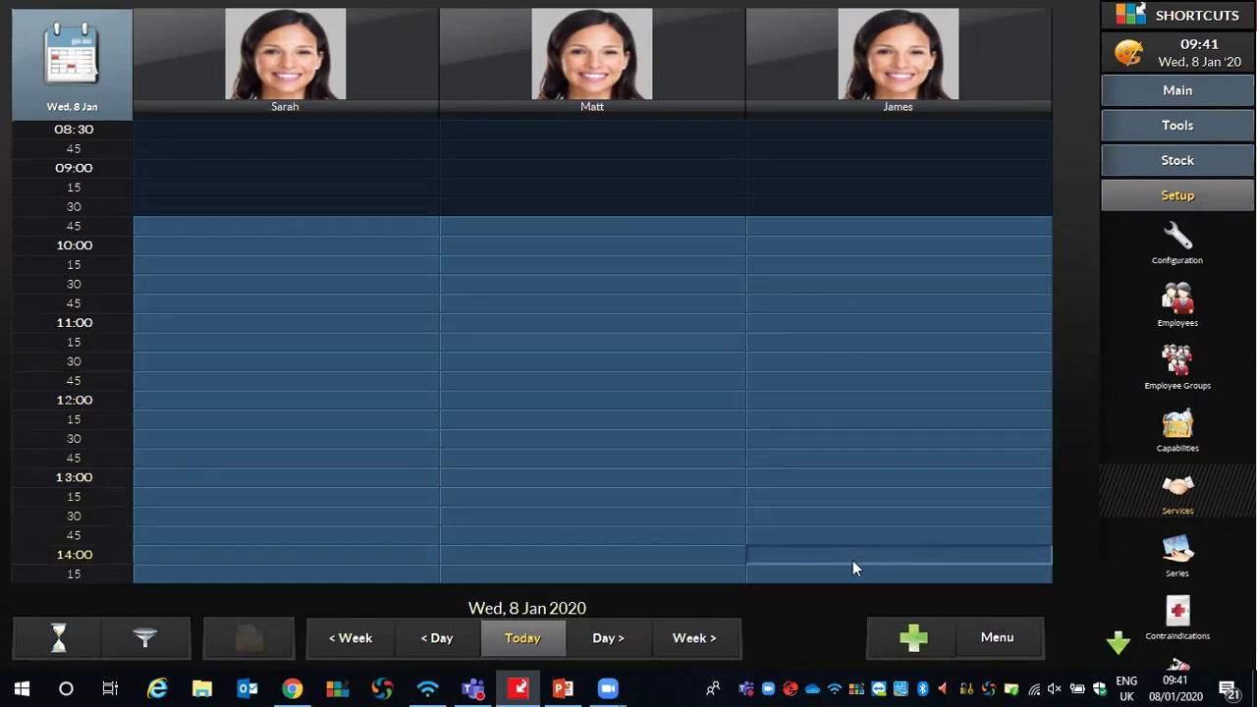
Scroll the Wed 8 Jan day grid down and back up to the morning slots
{"action": "scroll", "coordinate": [845, 579], "scroll_direction": "down", "scroll_amount": 3}
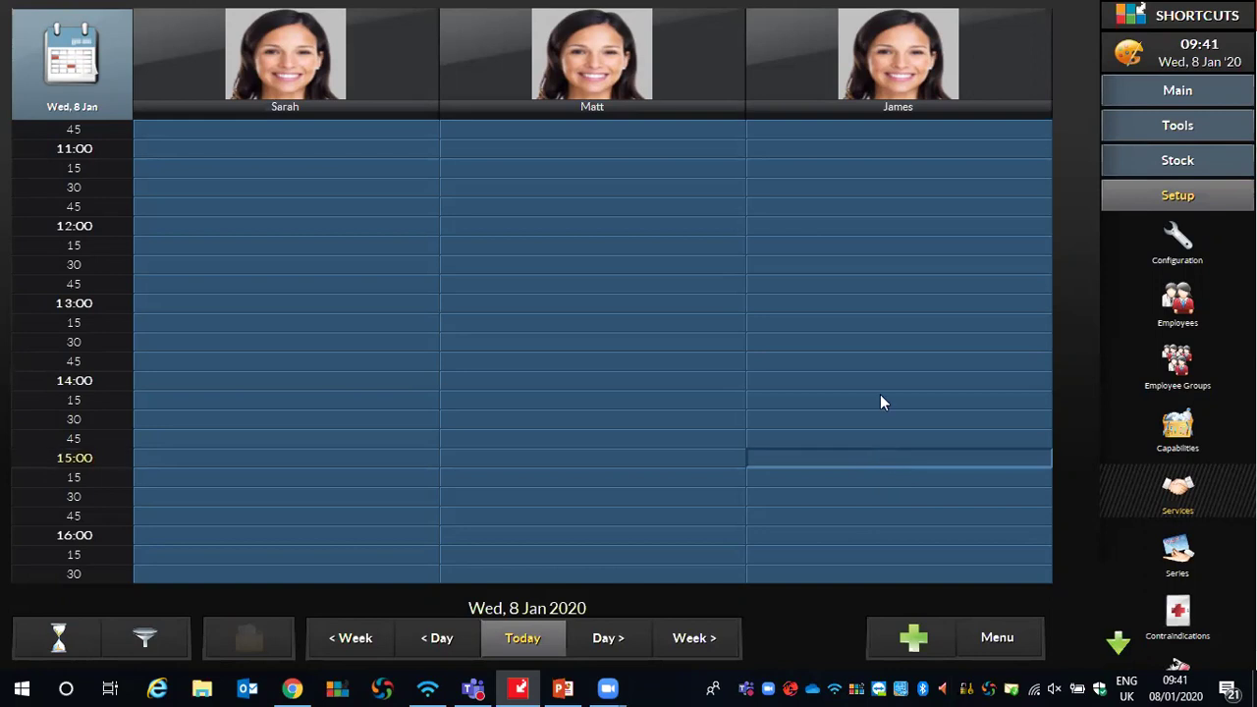
{"action": "scroll", "coordinate": [889, 59], "scroll_direction": "up", "scroll_amount": 2}
{"action": "scroll", "coordinate": [889, 64], "scroll_direction": "up", "scroll_amount": 1}
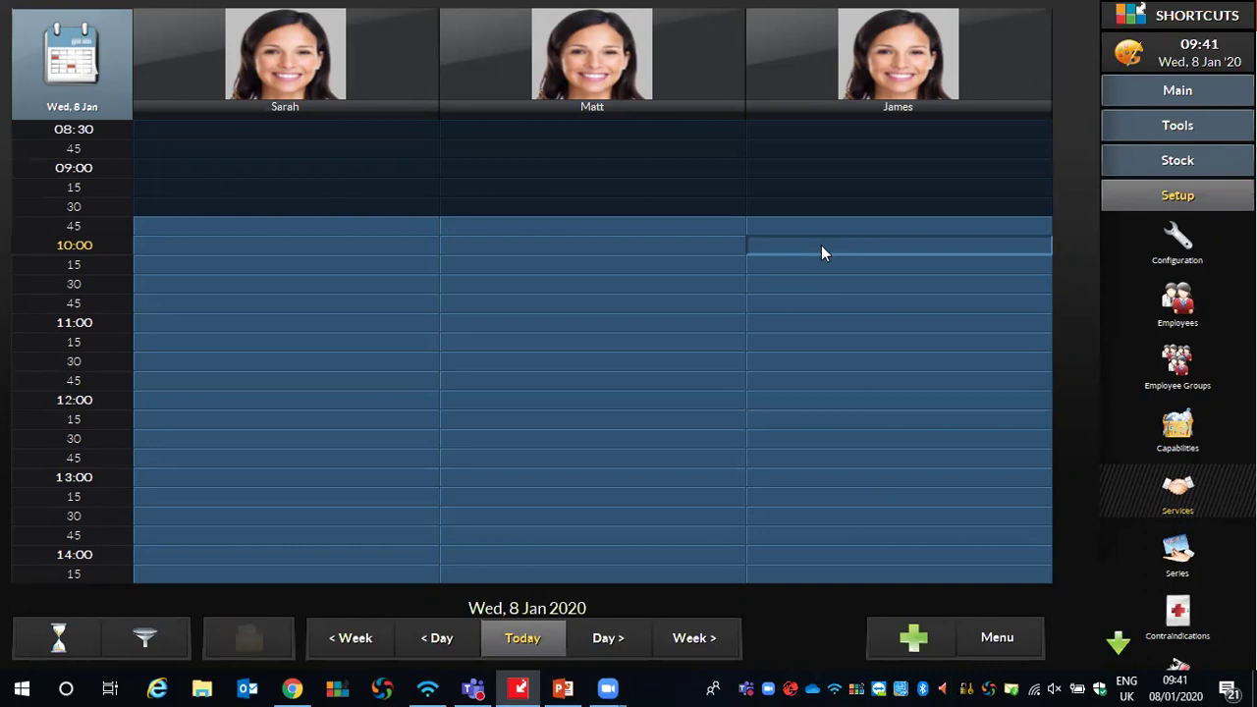
Book the 10:00 slot, keep clients sorted by Last Name, and start a new client
{"action": "left_click", "coordinate": [822, 246]}
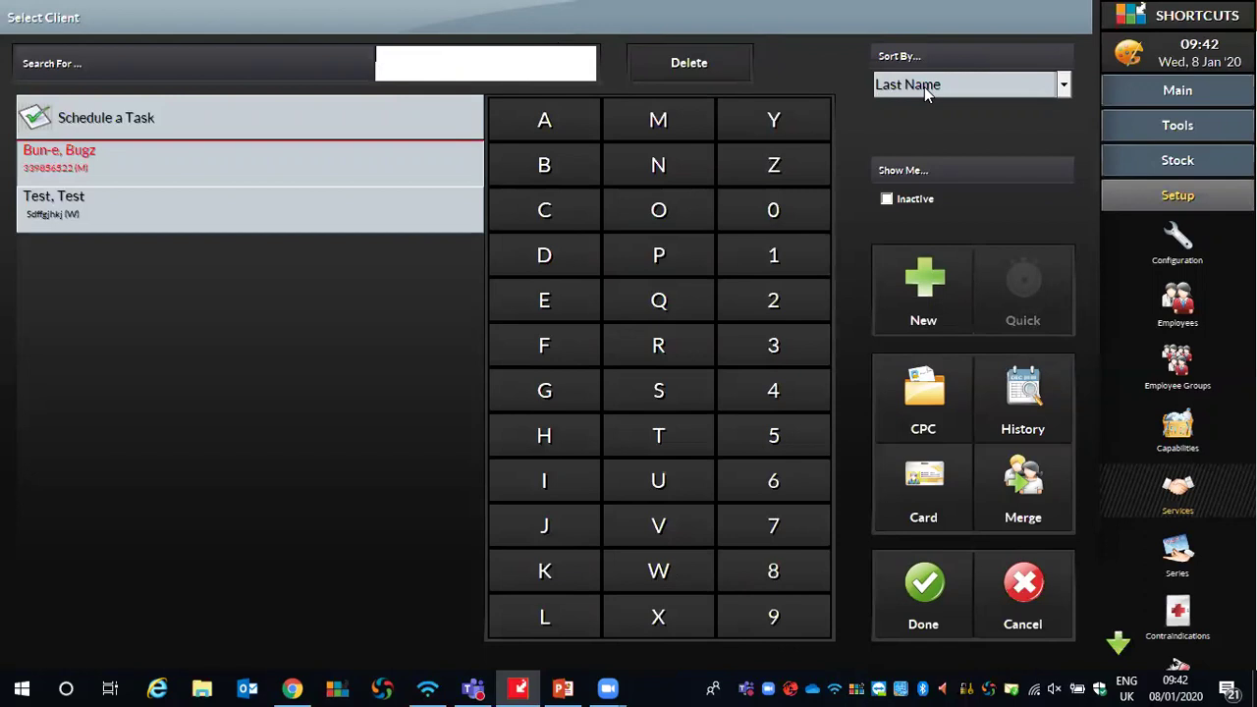
{"action": "left_click", "coordinate": [1044, 85]}
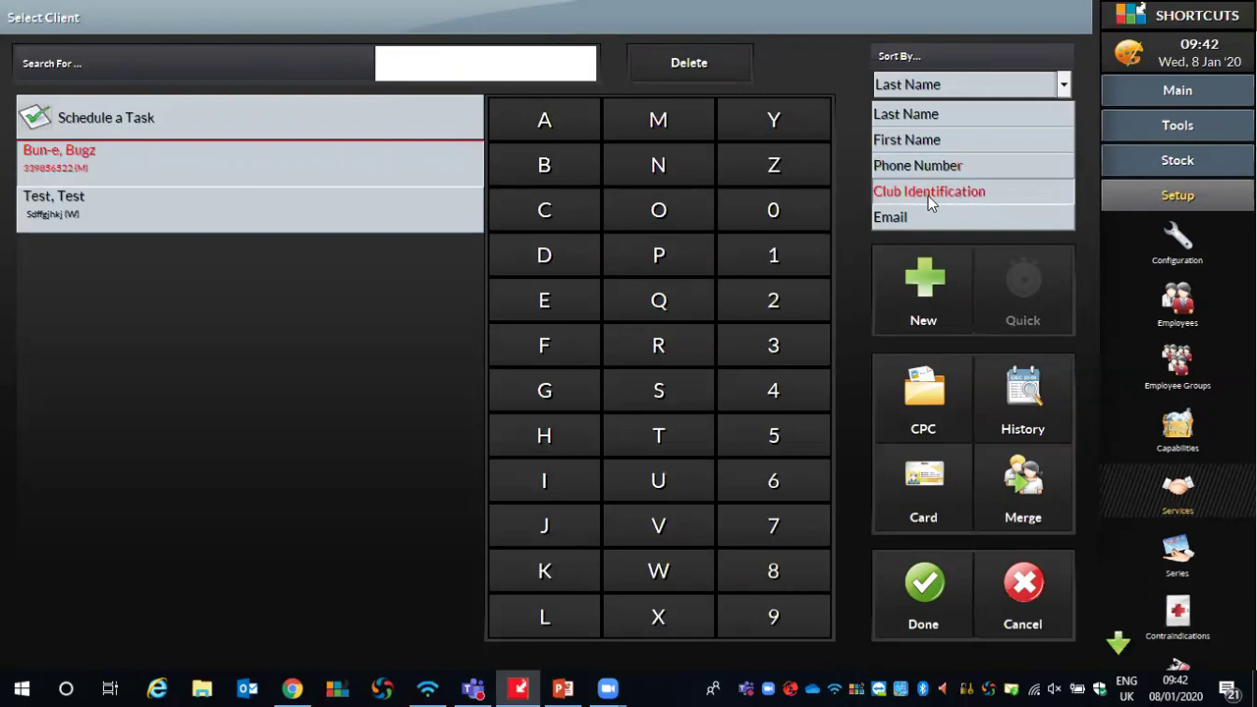
{"action": "left_click", "coordinate": [913, 115]}
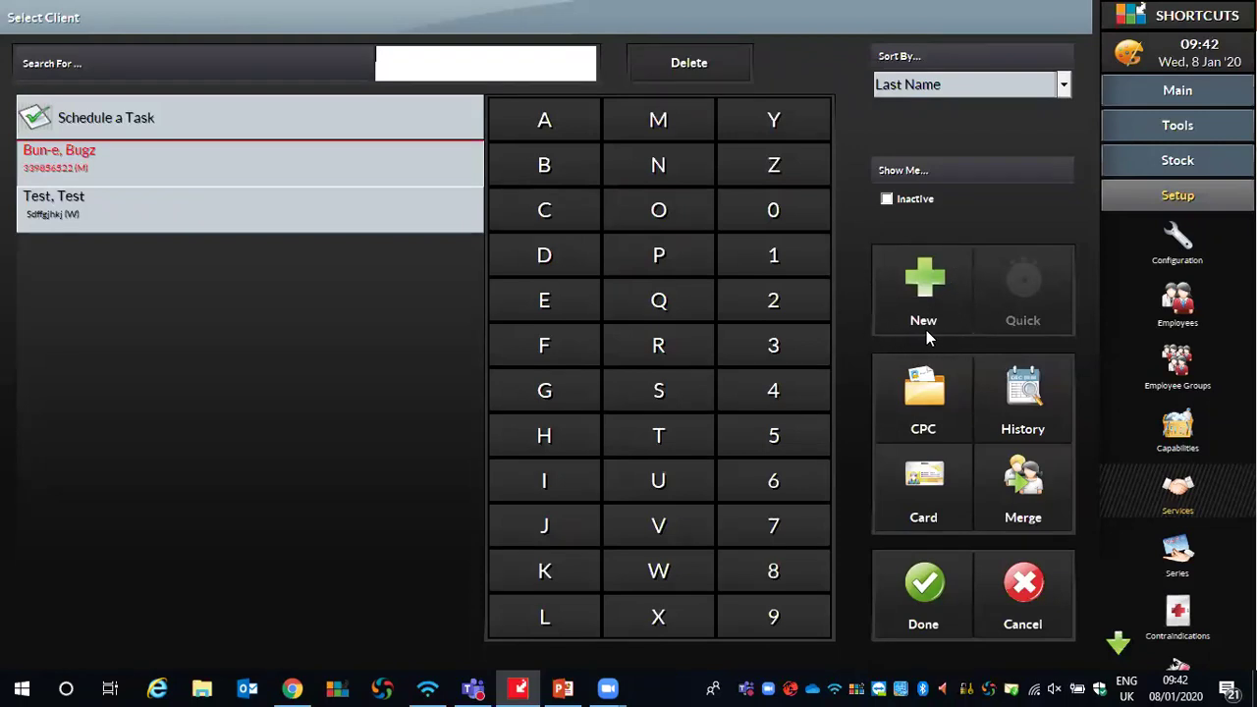
{"action": "left_click", "coordinate": [913, 273]}
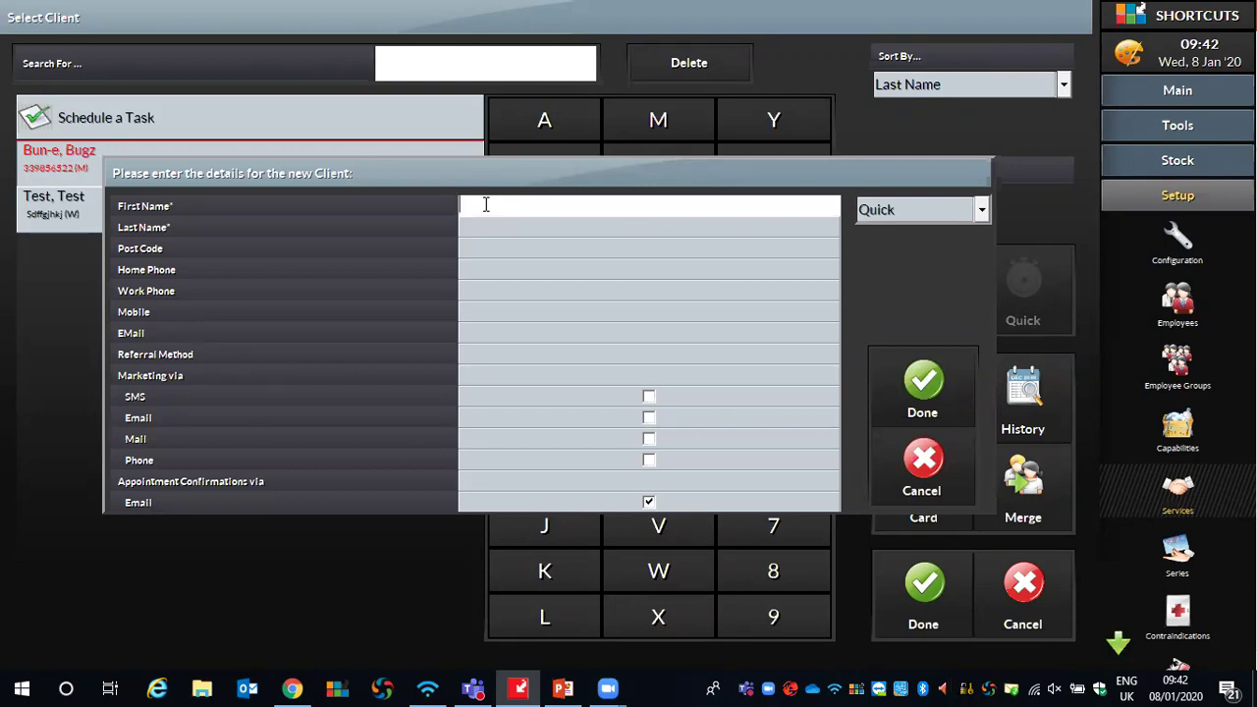
Enter the client's first name, last name and mobile number, then save the record
{"action": "type", "text": "Minnie"}
{"action": "left_click", "coordinate": [467, 224]}
{"action": "type", "text": "Mousse"}
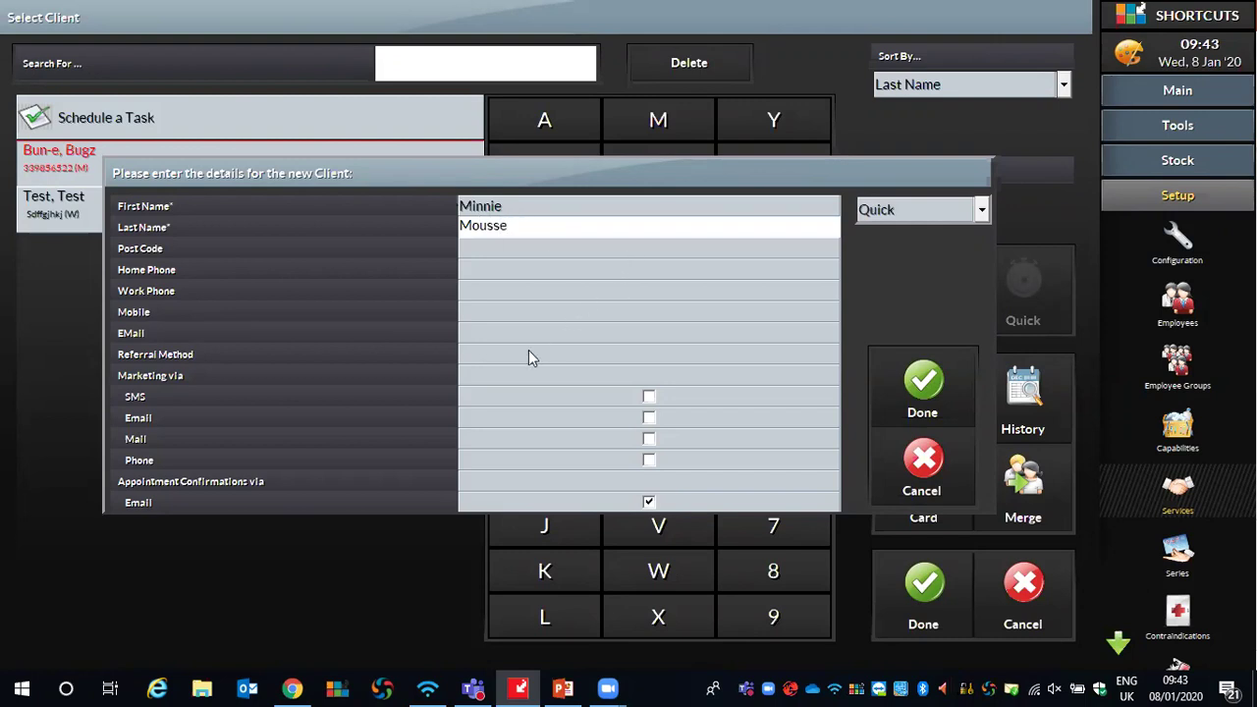
{"action": "left_click", "coordinate": [475, 311]}
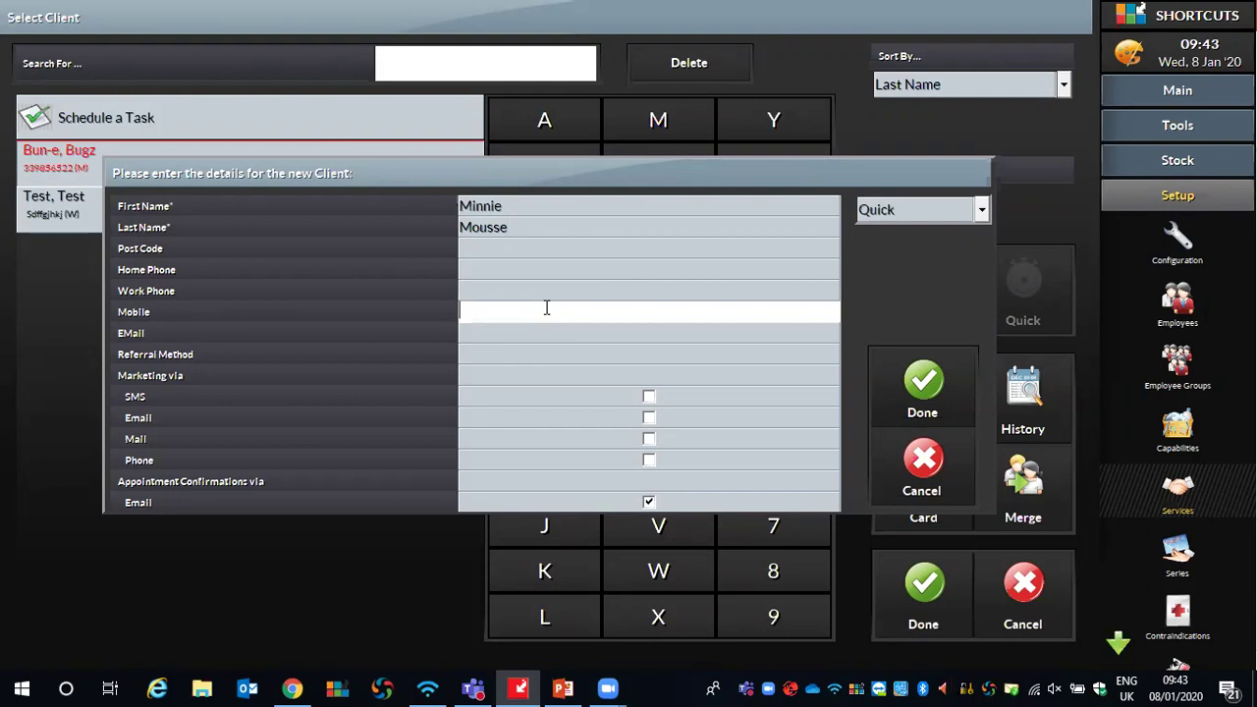
{"action": "left_click", "coordinate": [938, 385]}
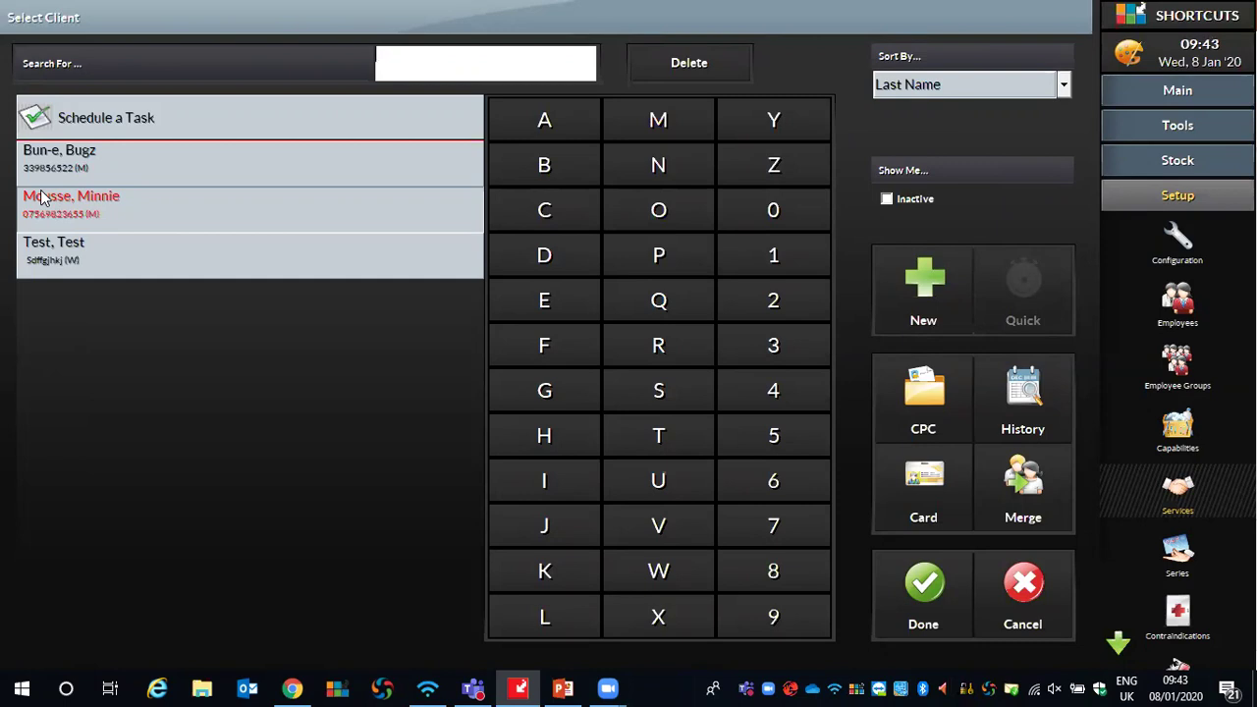
Select the newly added client's row to show her details
{"action": "left_click", "coordinate": [154, 216]}
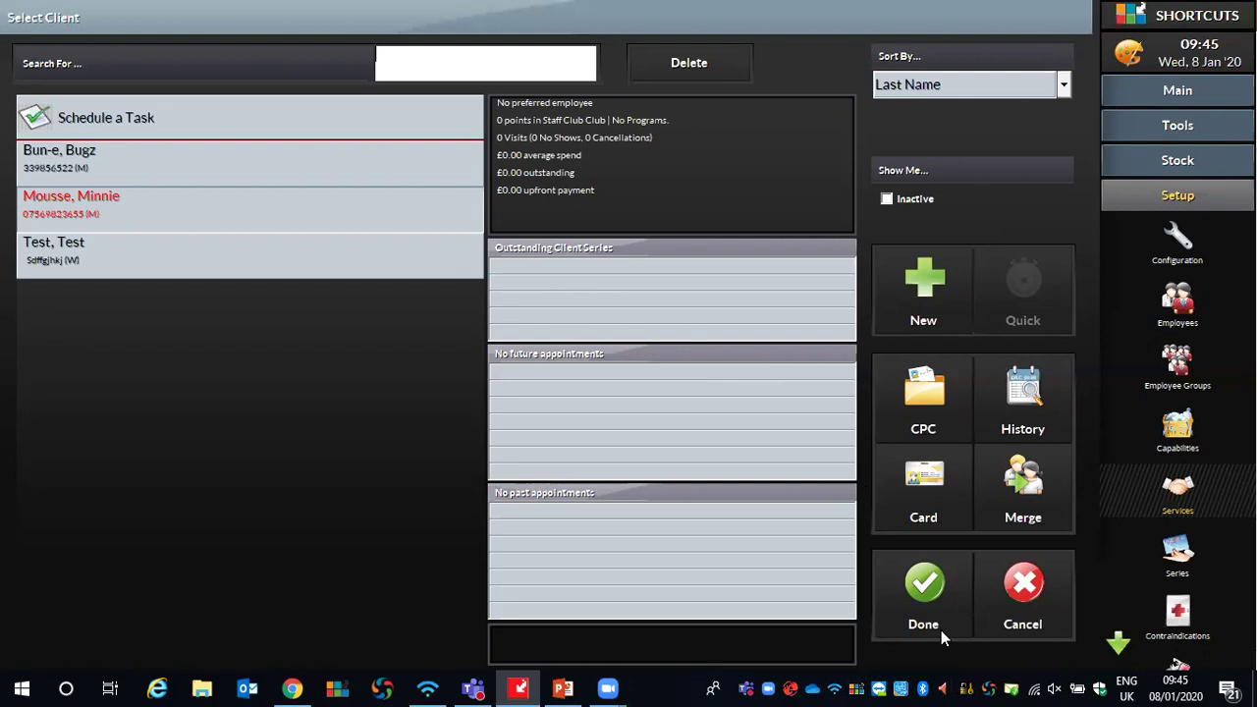
Confirm the selected client so the Choose a Tag dialog appears
{"action": "left_click", "coordinate": [926, 579]}
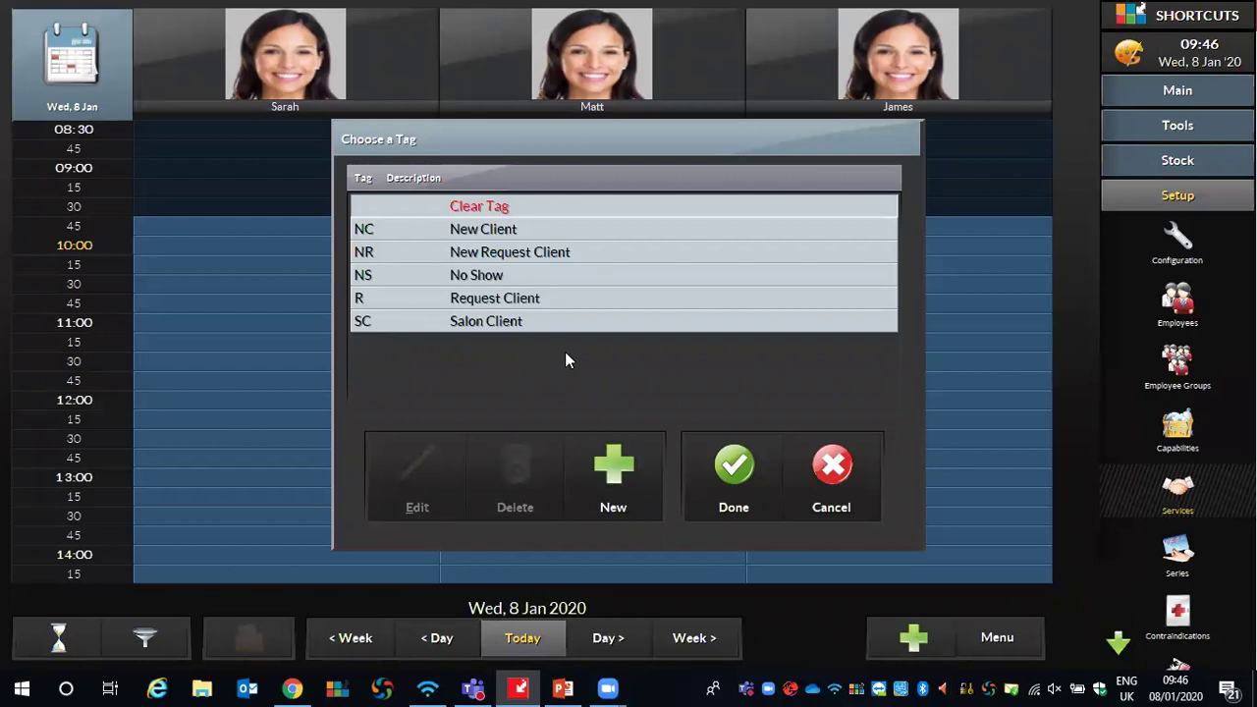
Tag the client as NC New Client and confirm
{"action": "left_click", "coordinate": [457, 239]}
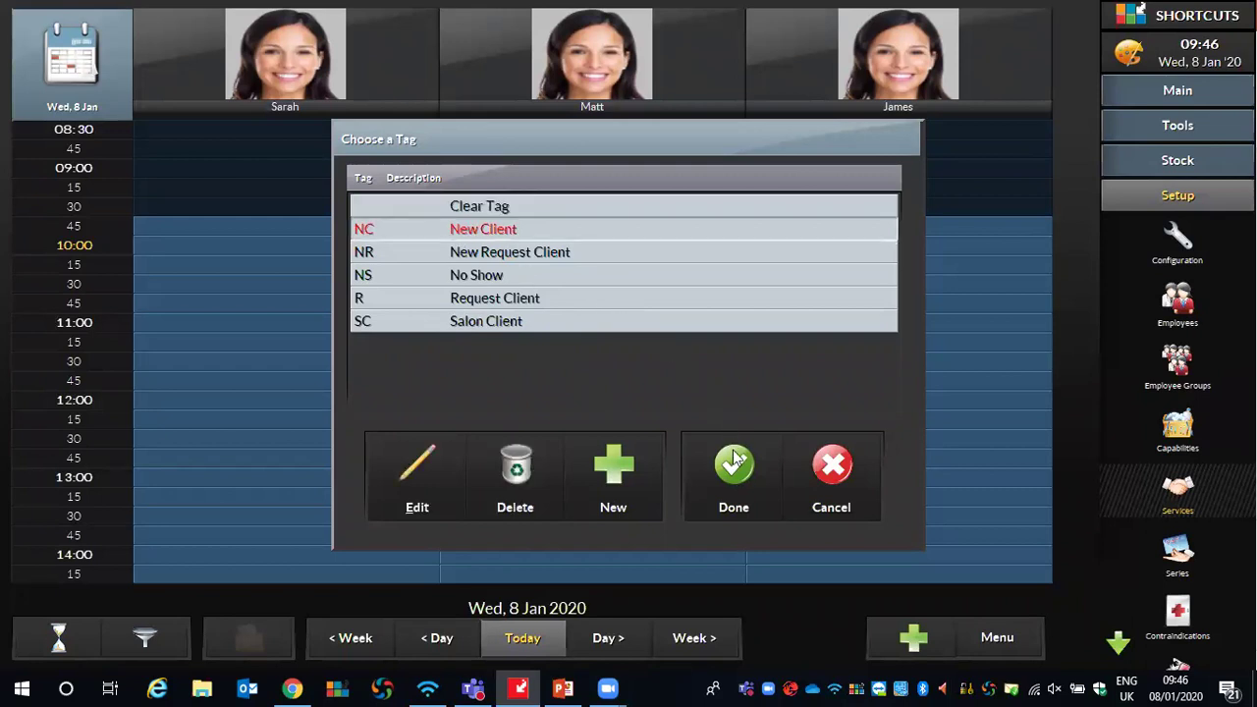
{"action": "left_click", "coordinate": [736, 491]}
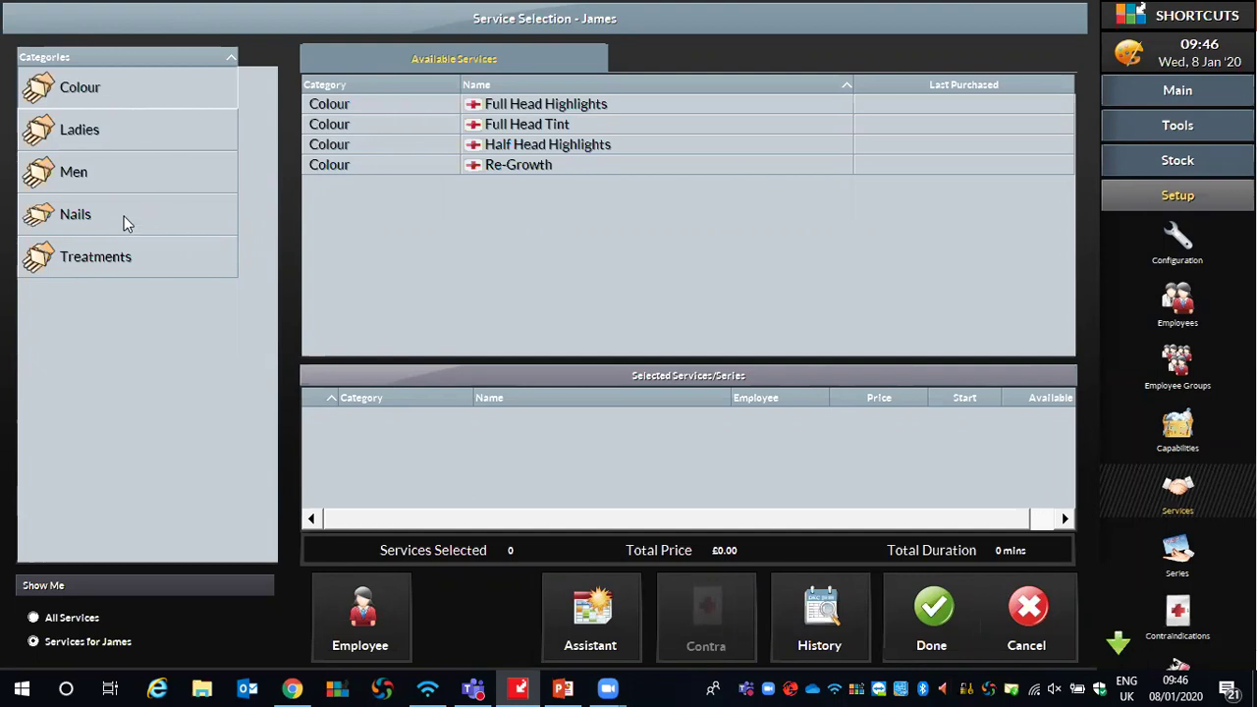
Add the Ladies Blow Dry service (£21.00, 30 mins) to the booking
{"action": "left_click", "coordinate": [73, 133]}
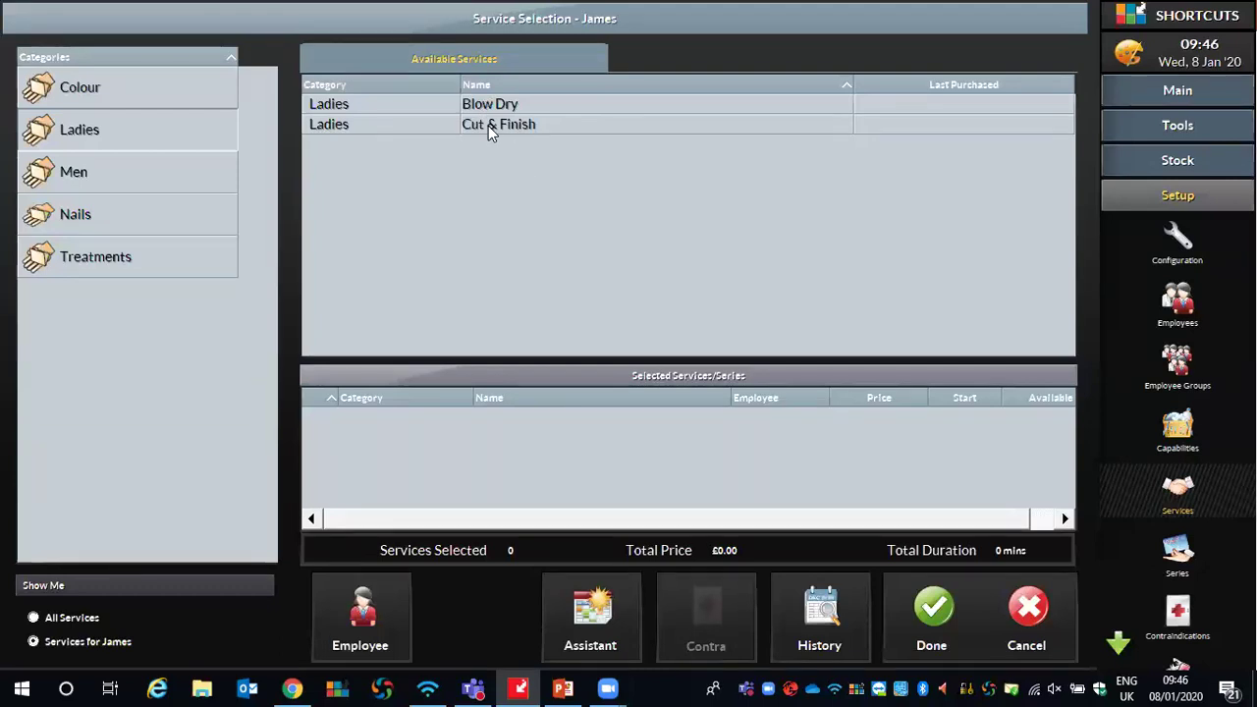
{"action": "left_click", "coordinate": [481, 108]}
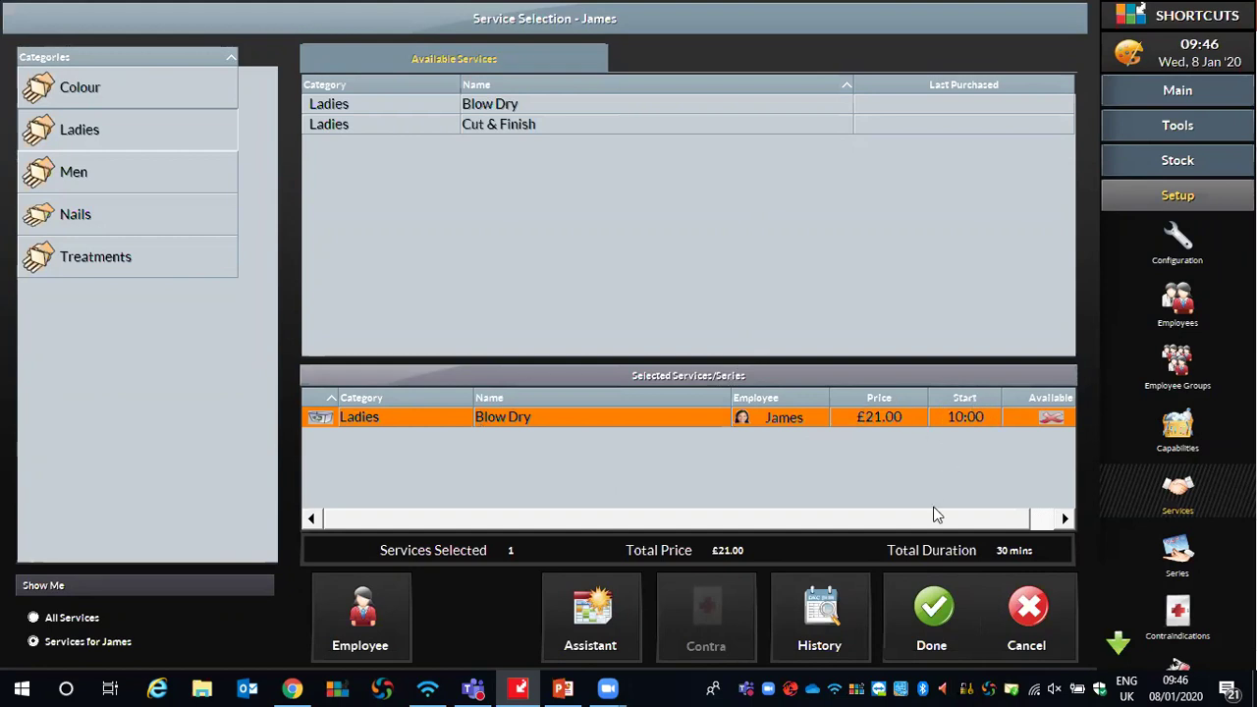
Confirm the Blow Dry service, booking it at 10:00 in the third stylist's column on Wed, 8 Jan 2020
{"action": "left_click", "coordinate": [927, 633]}
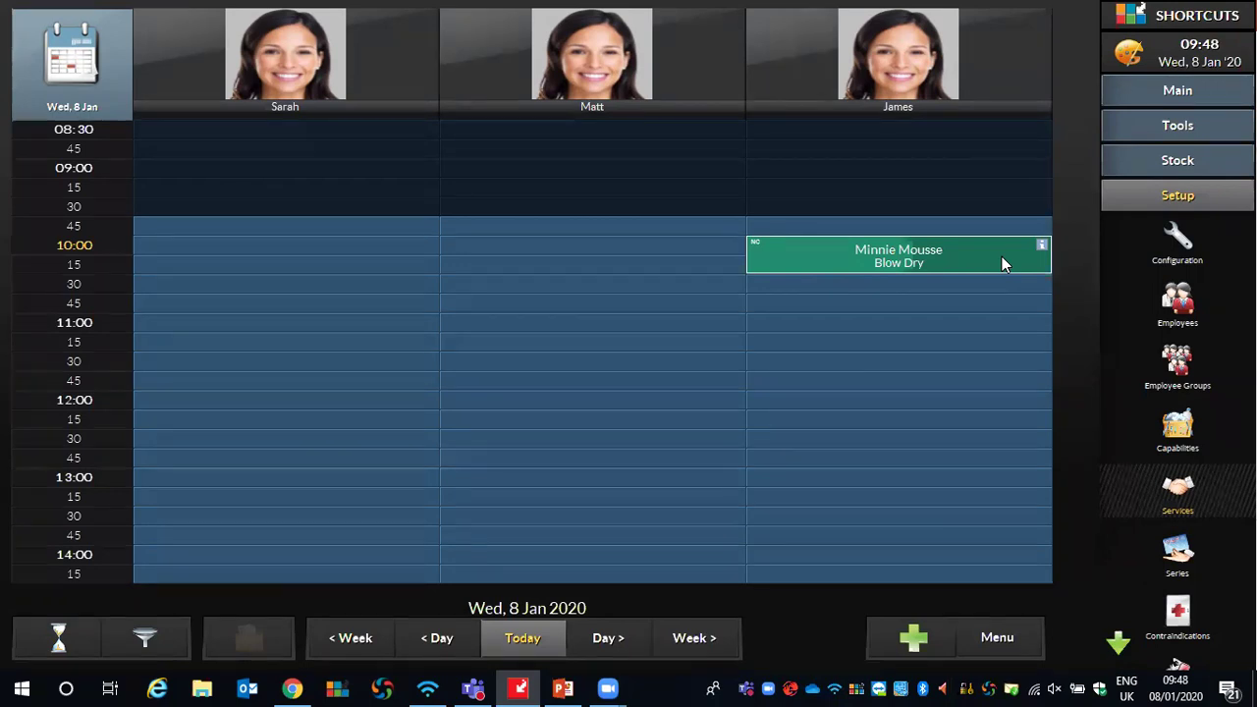
Drag the client's Blow Dry block to lengthen it so it ends around 10:45
{"action": "left_click_drag", "start_coordinate": [1036, 257], "coordinate": [1016, 274]}
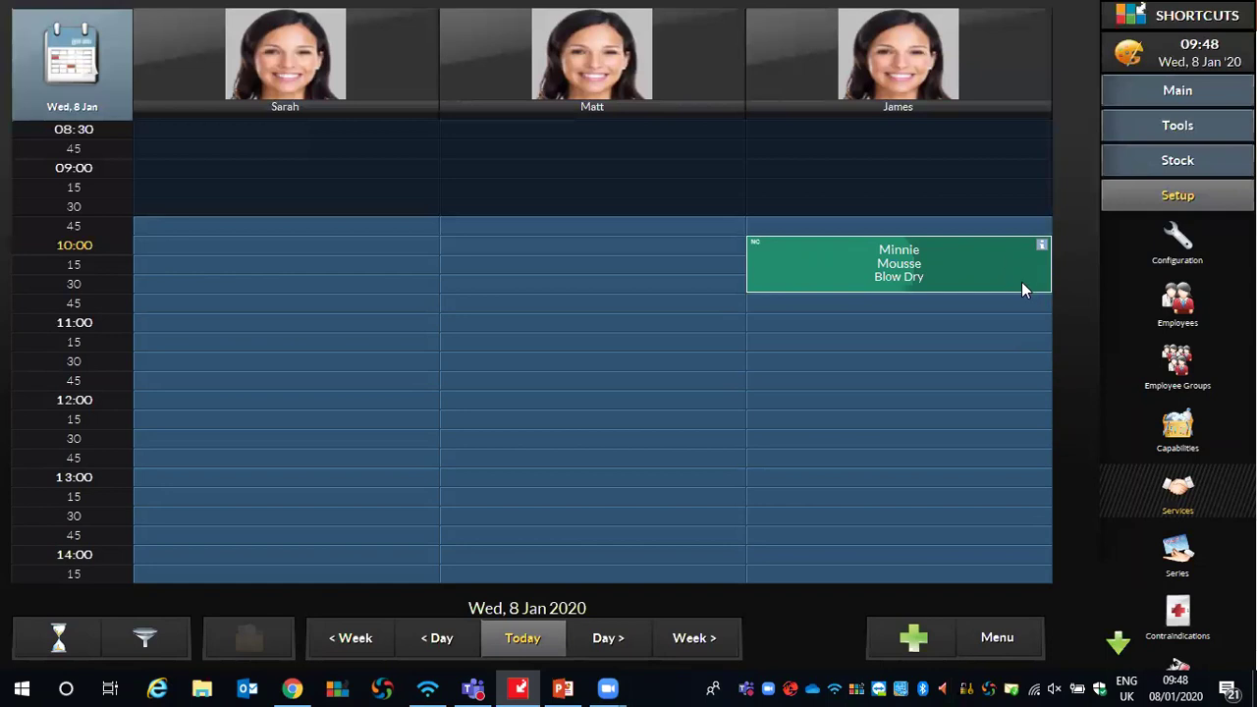
{"action": "mouse_move", "coordinate": [1009, 273]}
{"action": "left_mouse_down"}
{"action": "mouse_move", "coordinate": [1025, 285]}
{"action": "mouse_move", "coordinate": [1032, 340]}
{"action": "mouse_move", "coordinate": [1026, 523]}
{"action": "mouse_move", "coordinate": [995, 235]}
{"action": "mouse_move", "coordinate": [1047, 419]}
{"action": "mouse_move", "coordinate": [1024, 273]}
{"action": "left_mouse_up"}
Move the Blow Dry to 09:45, try another stylist's column, then return it to the original stylist
{"action": "mouse_move", "coordinate": [775, 249]}
{"action": "left_mouse_down"}
{"action": "mouse_move", "coordinate": [418, 227]}
{"action": "mouse_move", "coordinate": [162, 231]}
{"action": "mouse_move", "coordinate": [659, 261]}
{"action": "mouse_move", "coordinate": [777, 245]}
{"action": "mouse_move", "coordinate": [777, 233]}
{"action": "mouse_move", "coordinate": [679, 247]}
{"action": "mouse_move", "coordinate": [746, 233]}
{"action": "mouse_move", "coordinate": [796, 239]}
{"action": "left_mouse_up"}
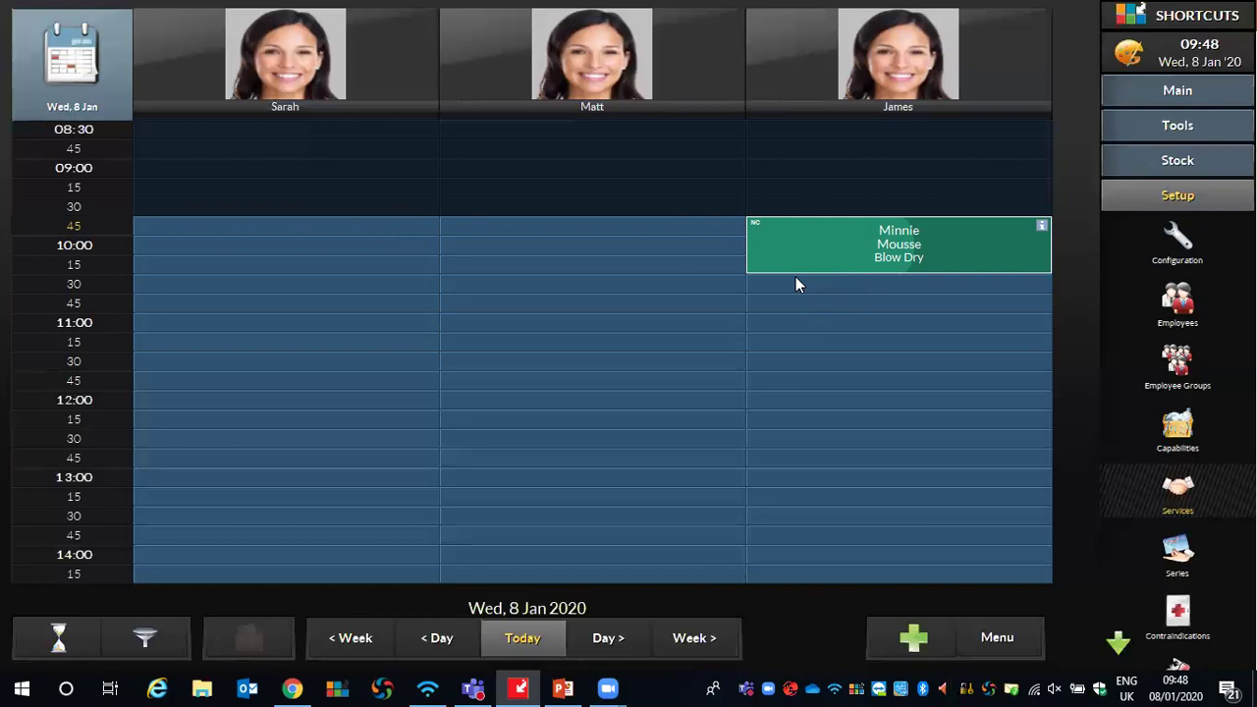
{"action": "left_click_drag", "start_coordinate": [772, 225], "coordinate": [480, 226]}
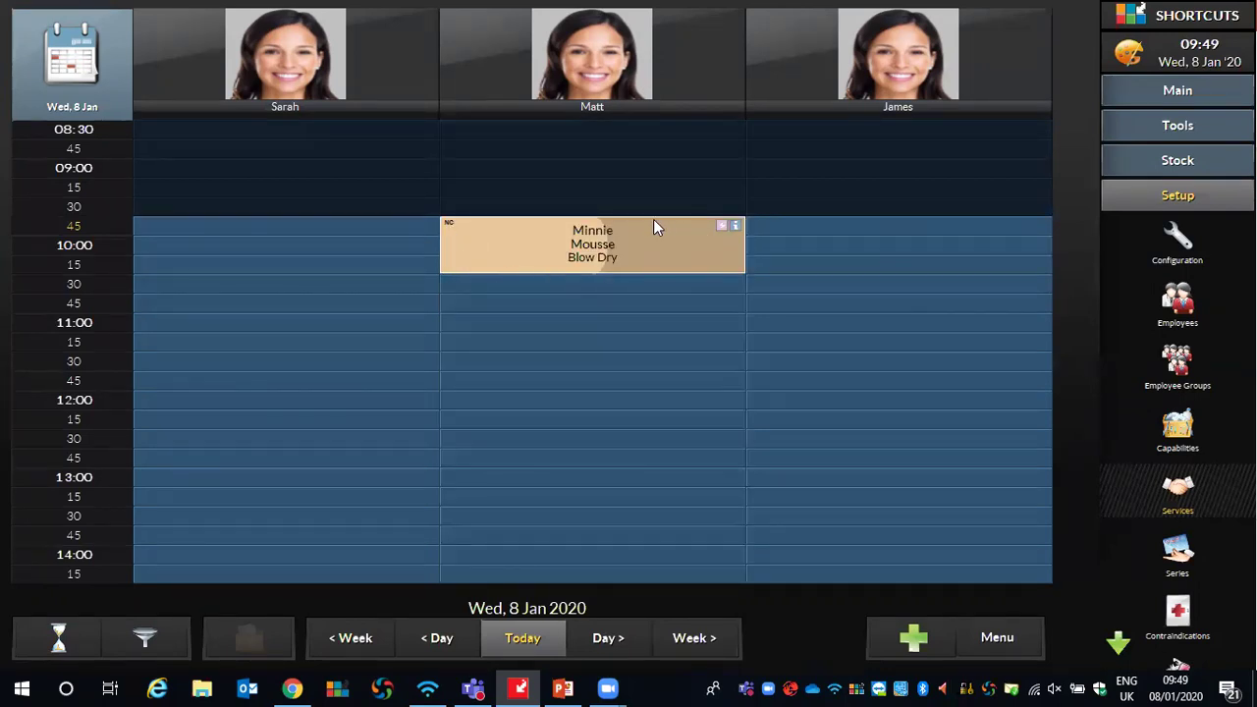
{"action": "left_click_drag", "start_coordinate": [455, 235], "coordinate": [761, 231]}
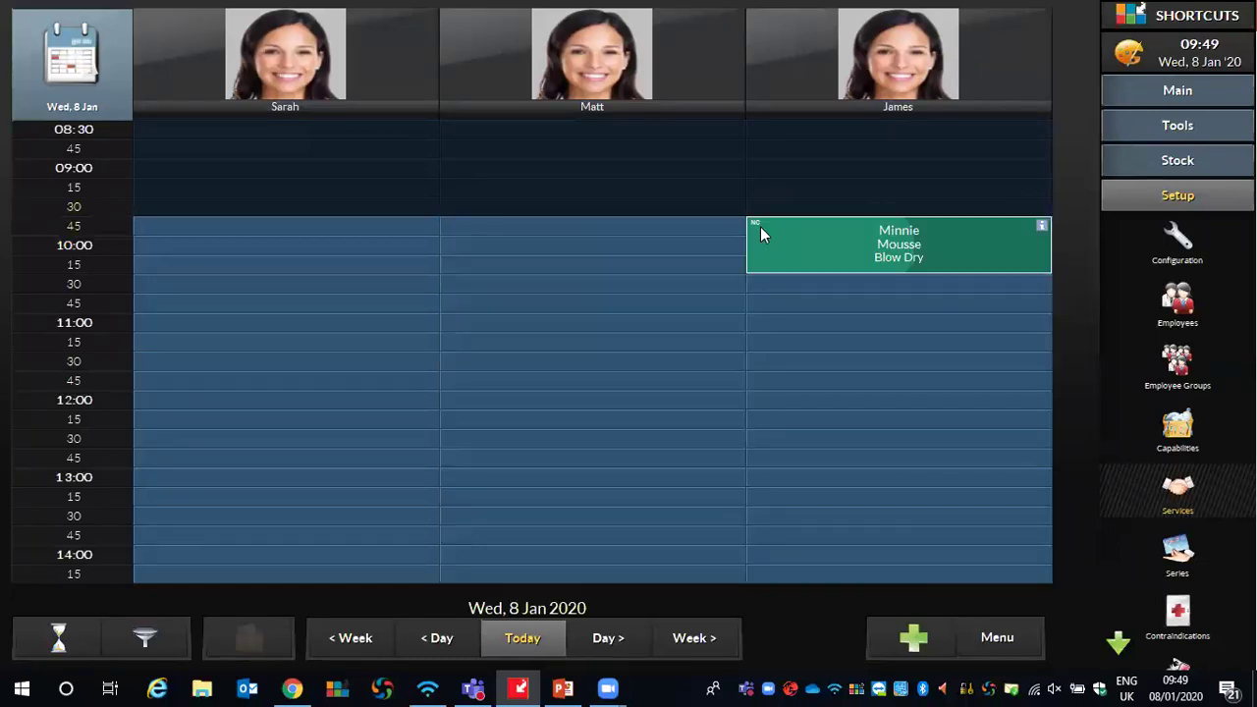
{"action": "left_click", "coordinate": [996, 640]}
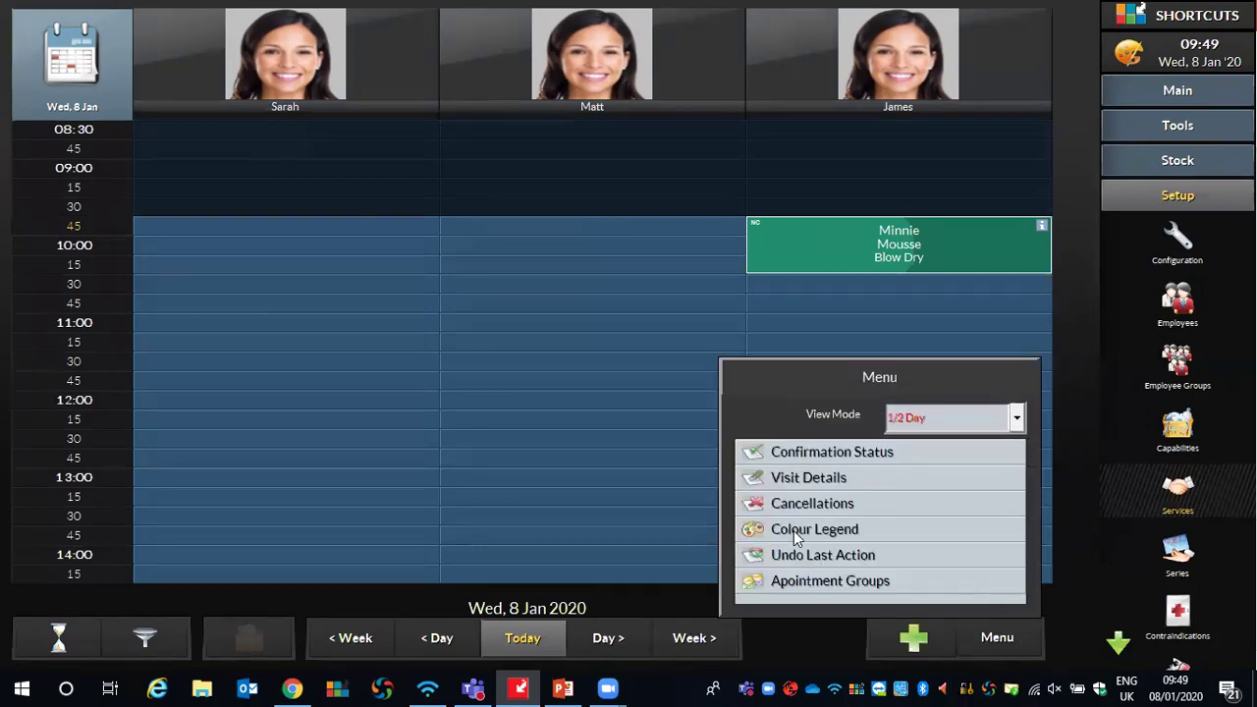
{"action": "left_click", "coordinate": [838, 531]}
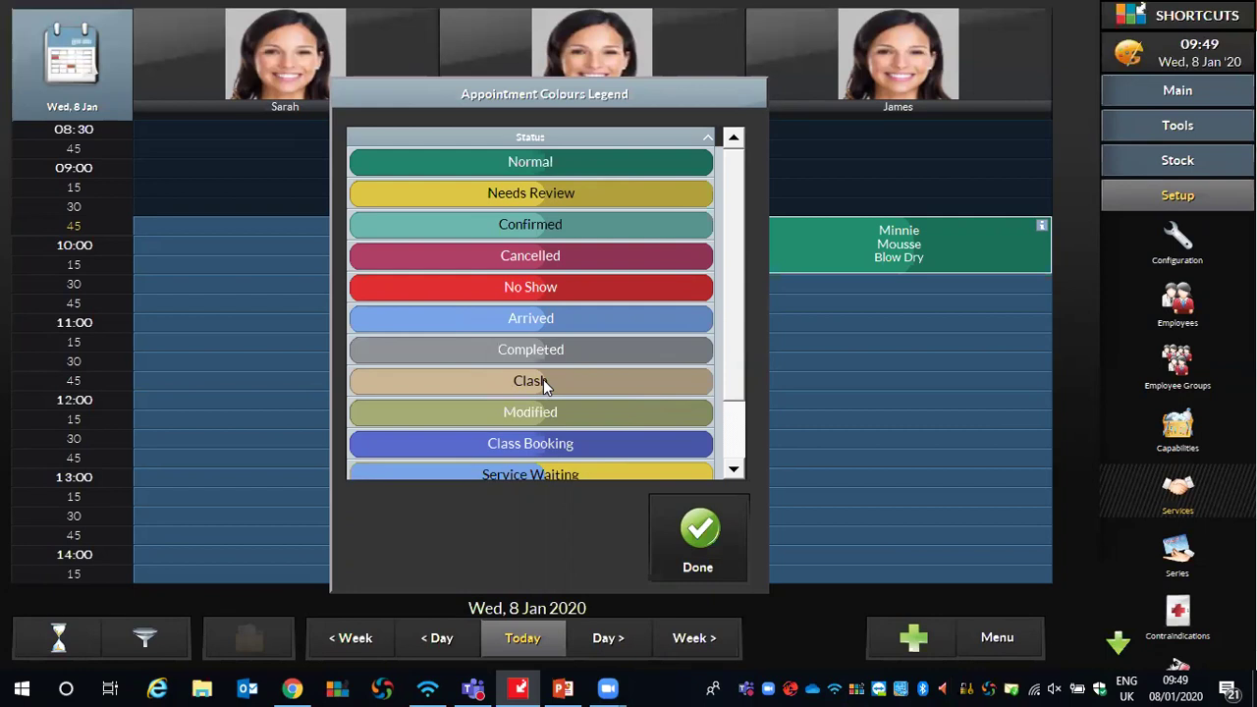
{"action": "left_click", "coordinate": [698, 530]}
{"action": "mouse_move", "coordinate": [768, 233]}
{"action": "left_mouse_down"}
{"action": "mouse_move", "coordinate": [473, 224]}
{"action": "mouse_move", "coordinate": [771, 232]}
{"action": "left_mouse_up"}
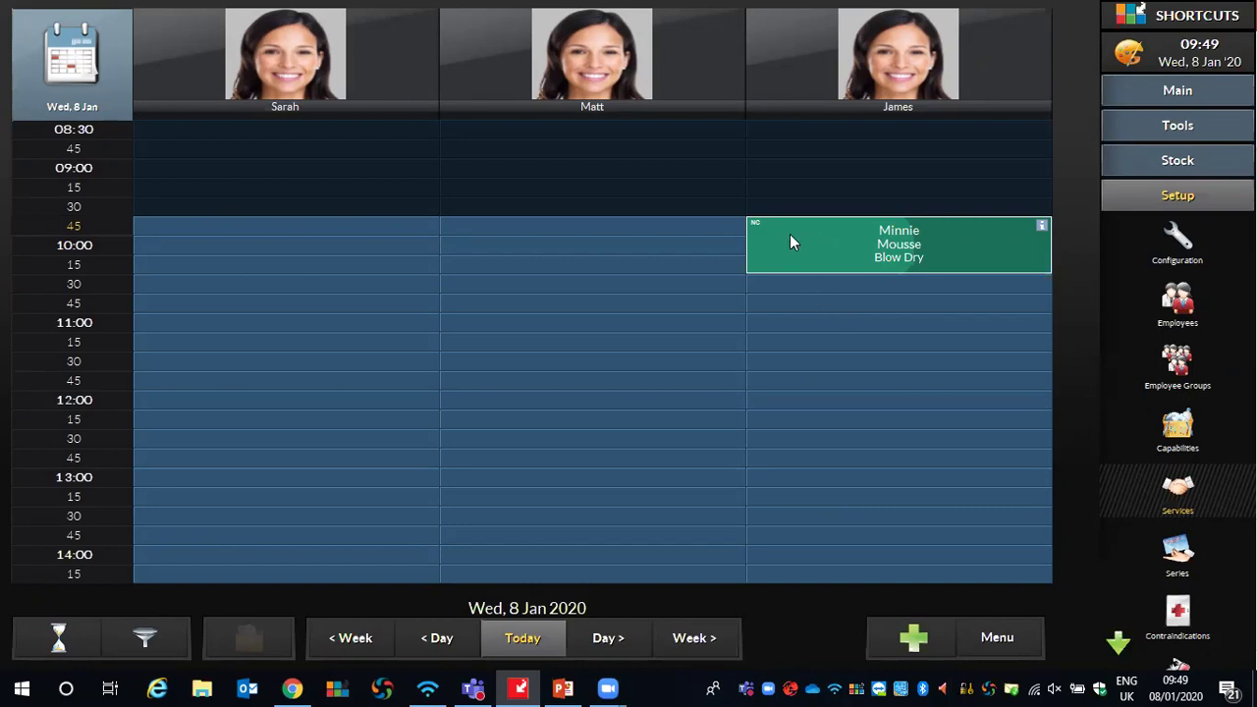
Mark the client's 09:45 Blow Dry as Arrived, then dismiss the reopened actions menu
{"action": "left_click", "coordinate": [789, 233]}
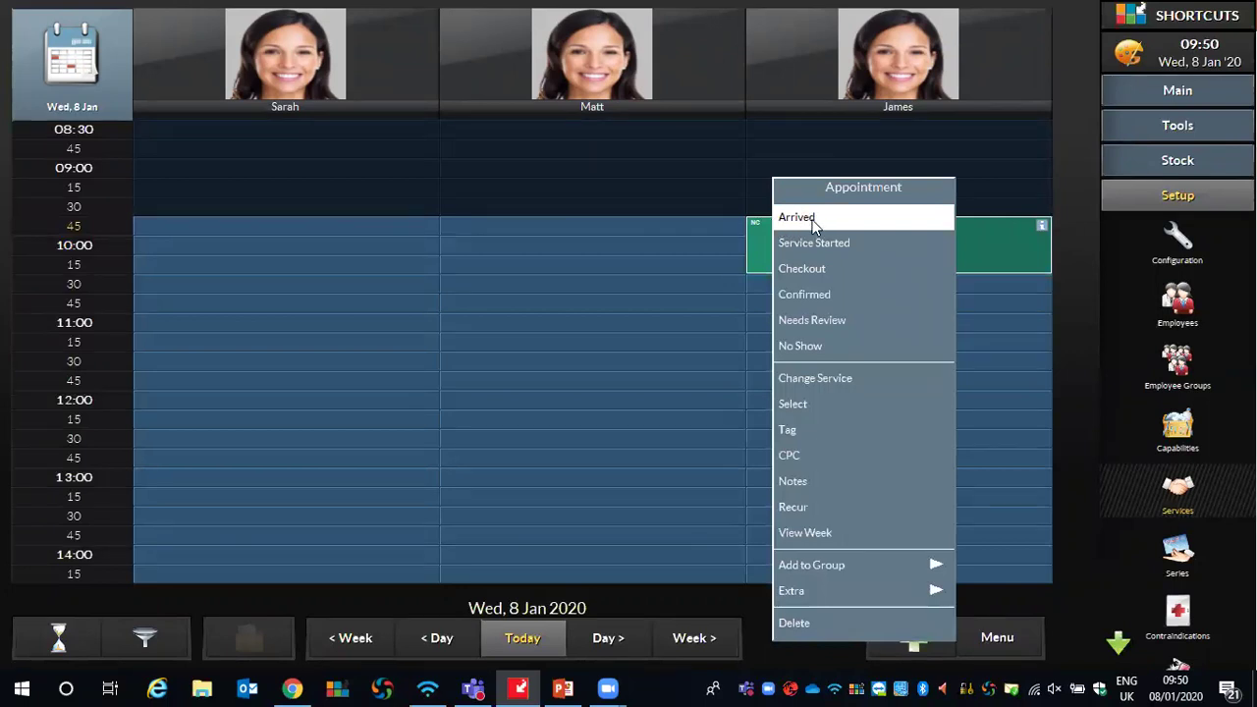
{"action": "left_click", "coordinate": [783, 218]}
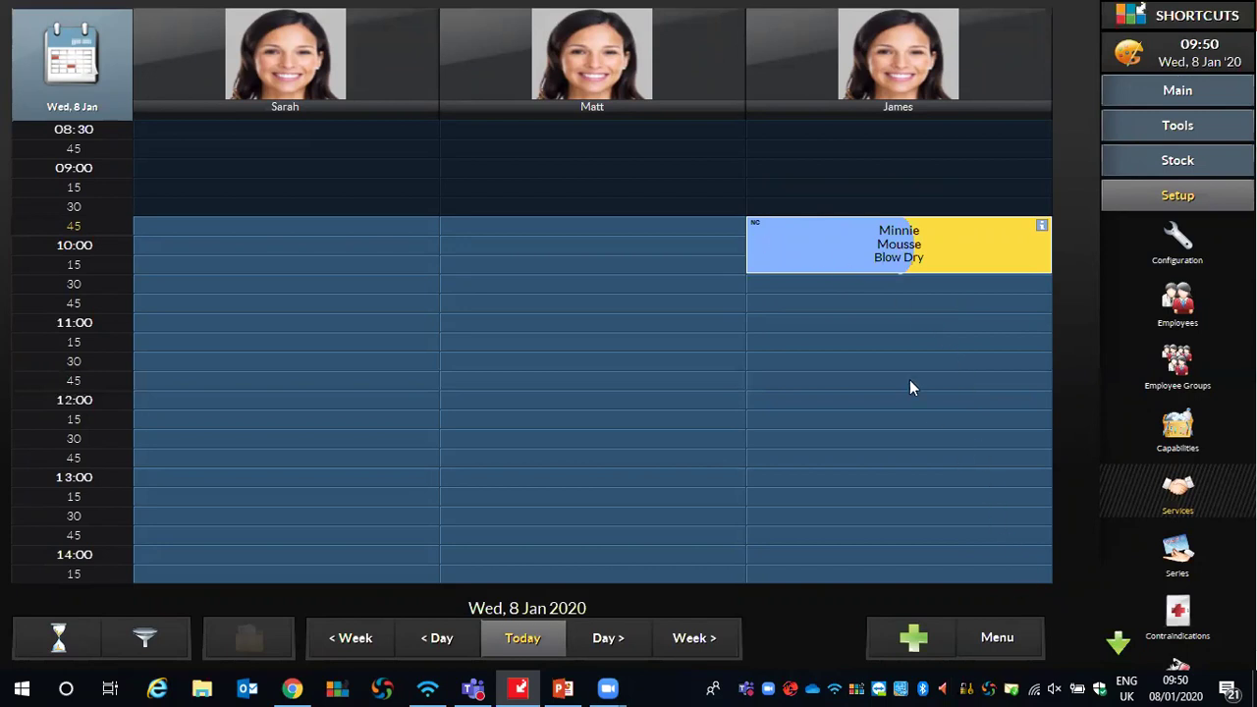
{"action": "left_click", "coordinate": [830, 244]}
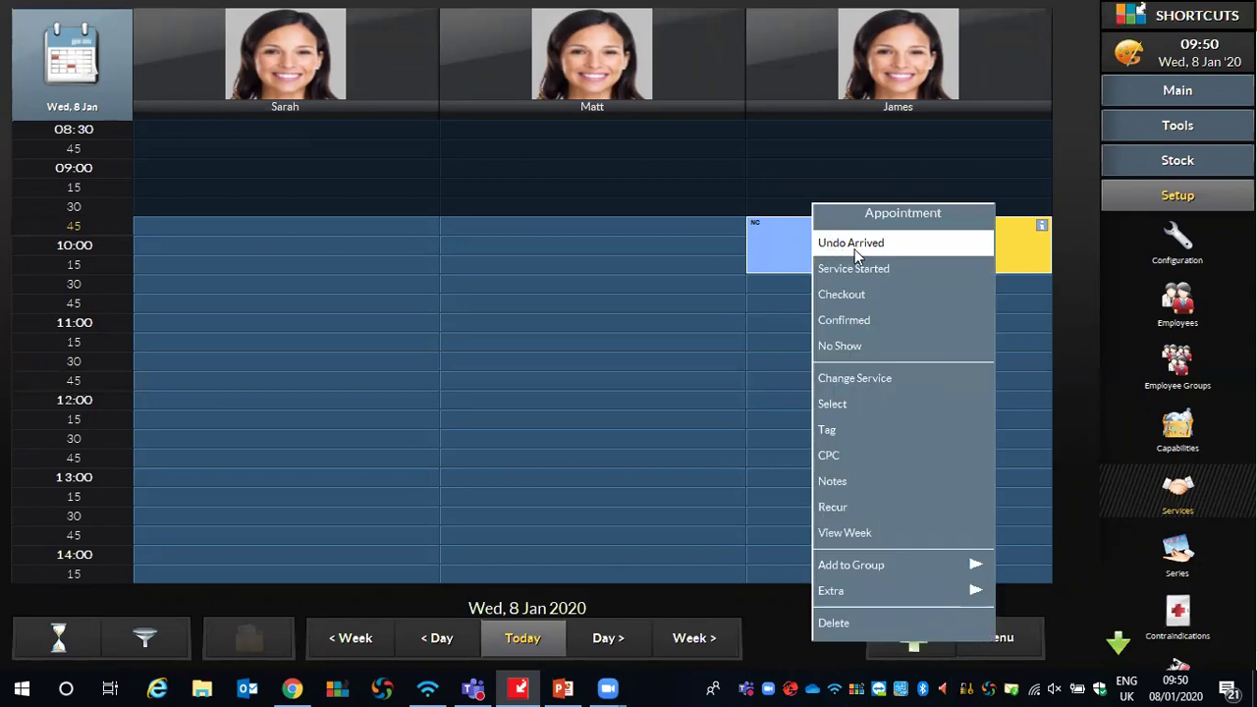
{"action": "left_click", "coordinate": [780, 251]}
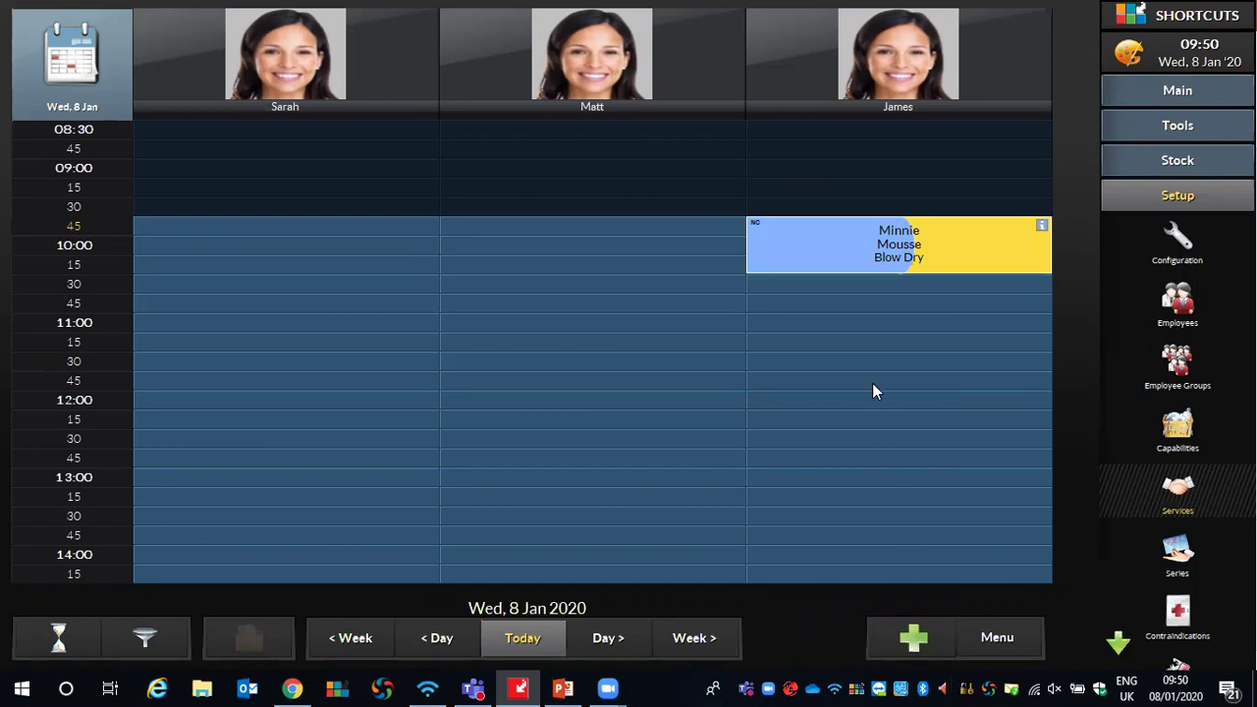
Add the note 'Running late' to the client's Blow Dry appointment
{"action": "right_click", "coordinate": [832, 237]}
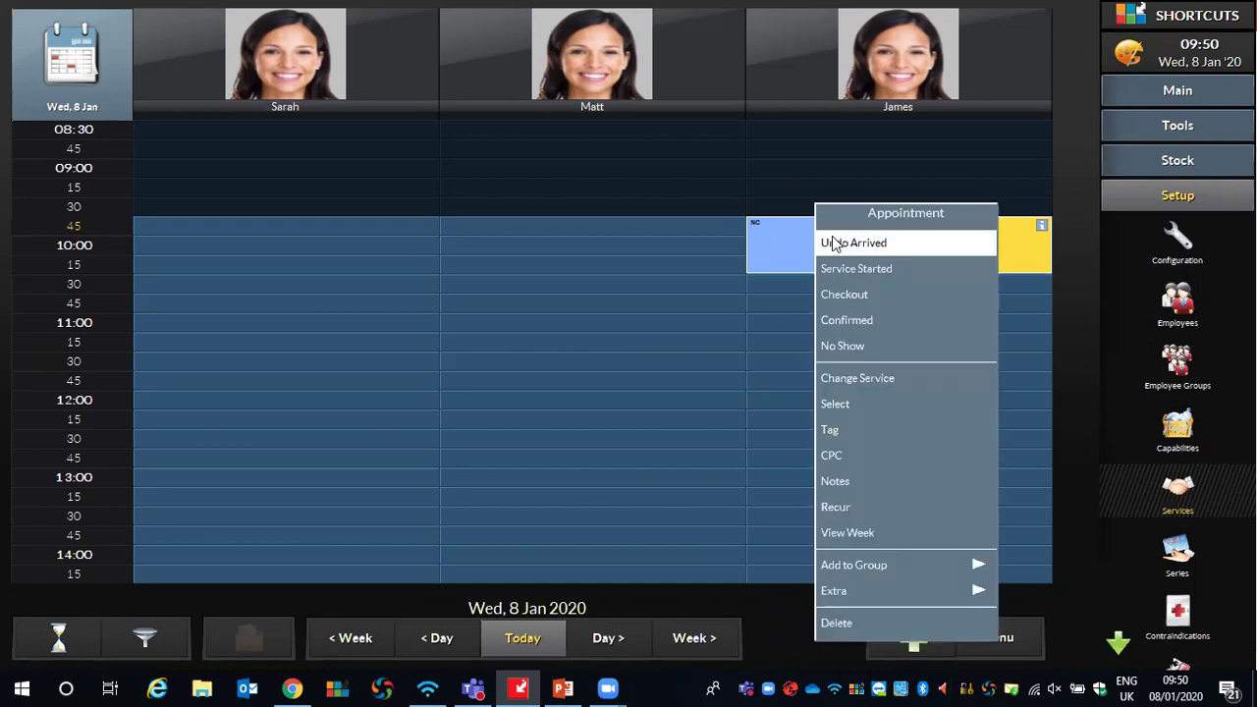
{"action": "left_click", "coordinate": [826, 481]}
{"action": "left_click", "coordinate": [575, 232]}
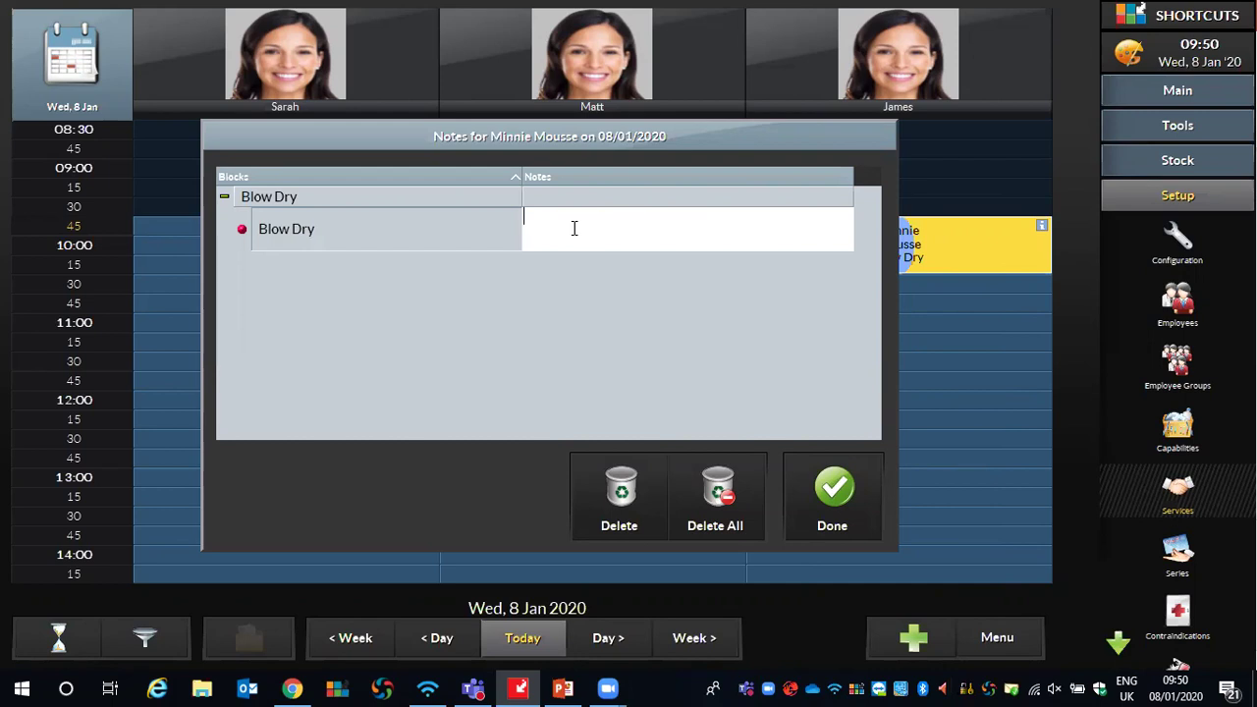
{"action": "type", "text": "Running late"}
{"action": "left_click", "coordinate": [856, 500]}
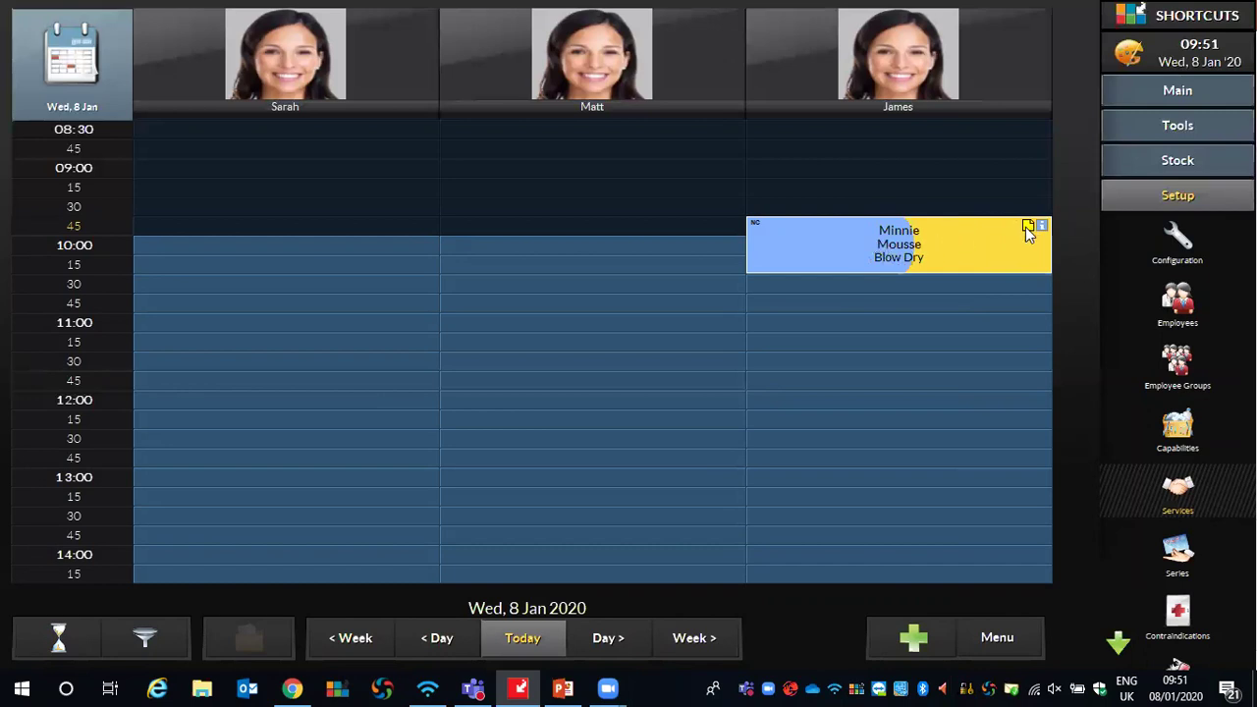
{"action": "mouse_move", "coordinate": [1026, 228]}
Leave the stylist the message 'Please call your first client'
{"action": "left_click", "coordinate": [913, 39]}
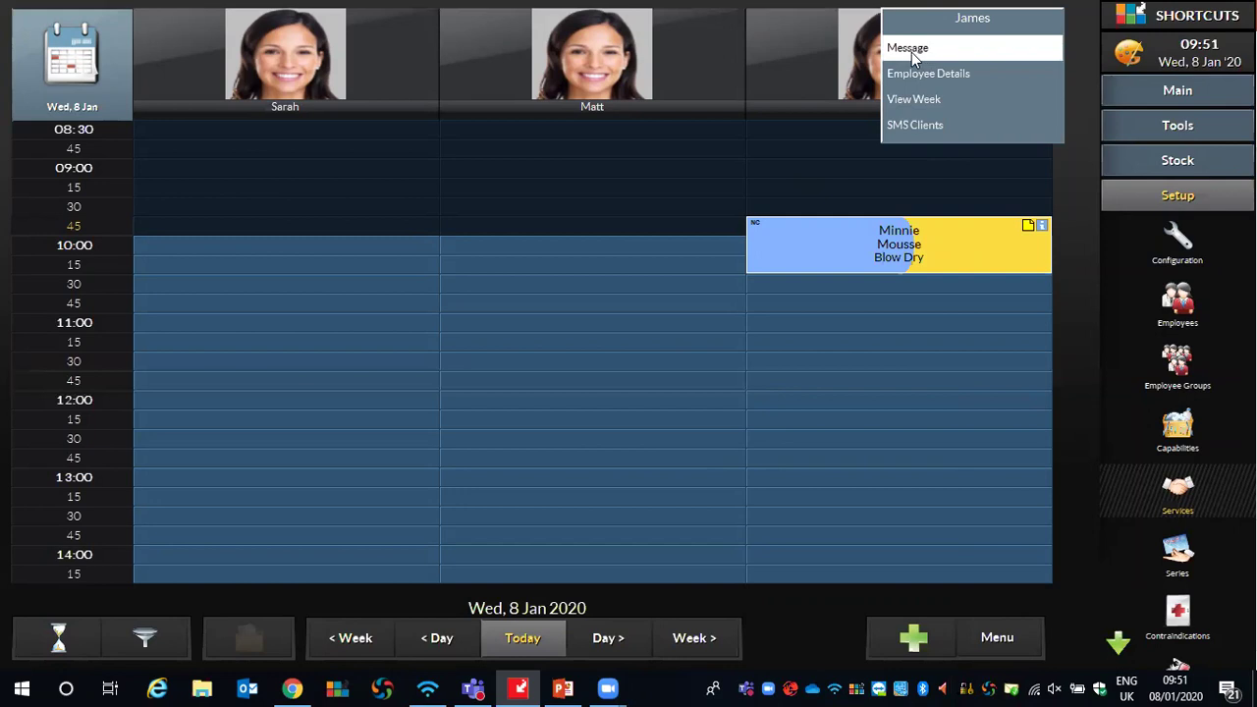
{"action": "left_click", "coordinate": [913, 51]}
{"action": "type", "text": "Please call your first client"}
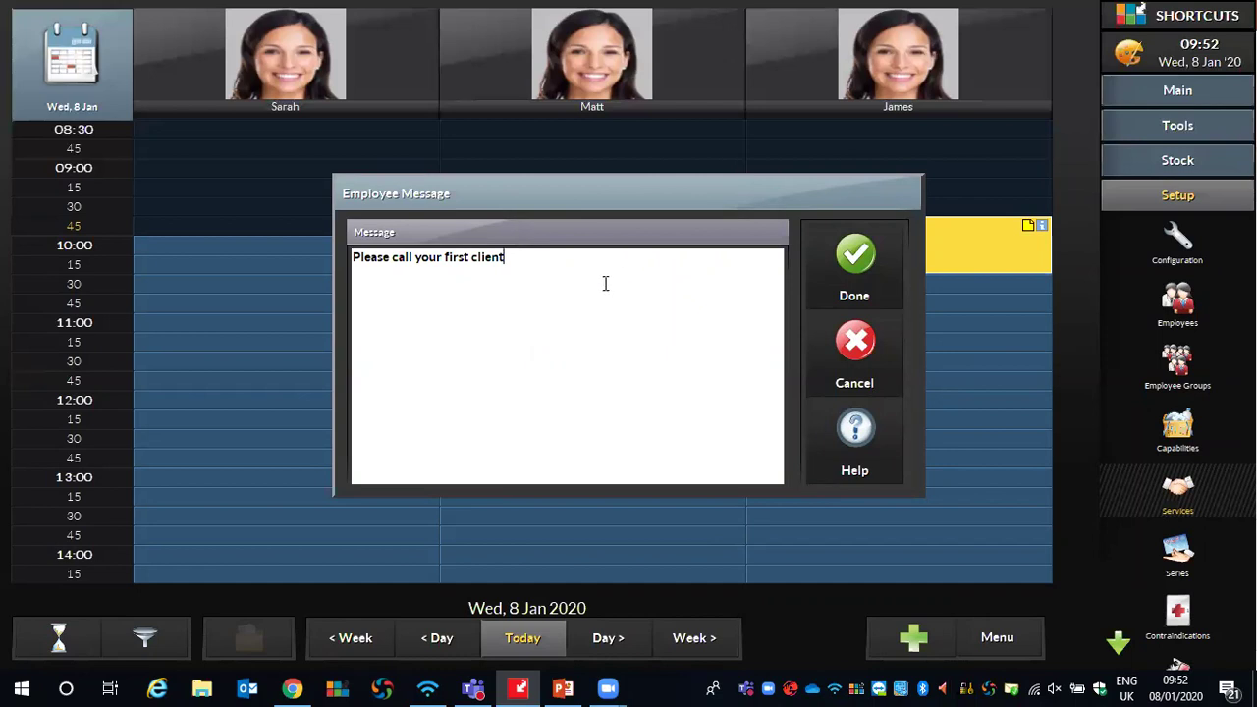
{"action": "left_click", "coordinate": [844, 242]}
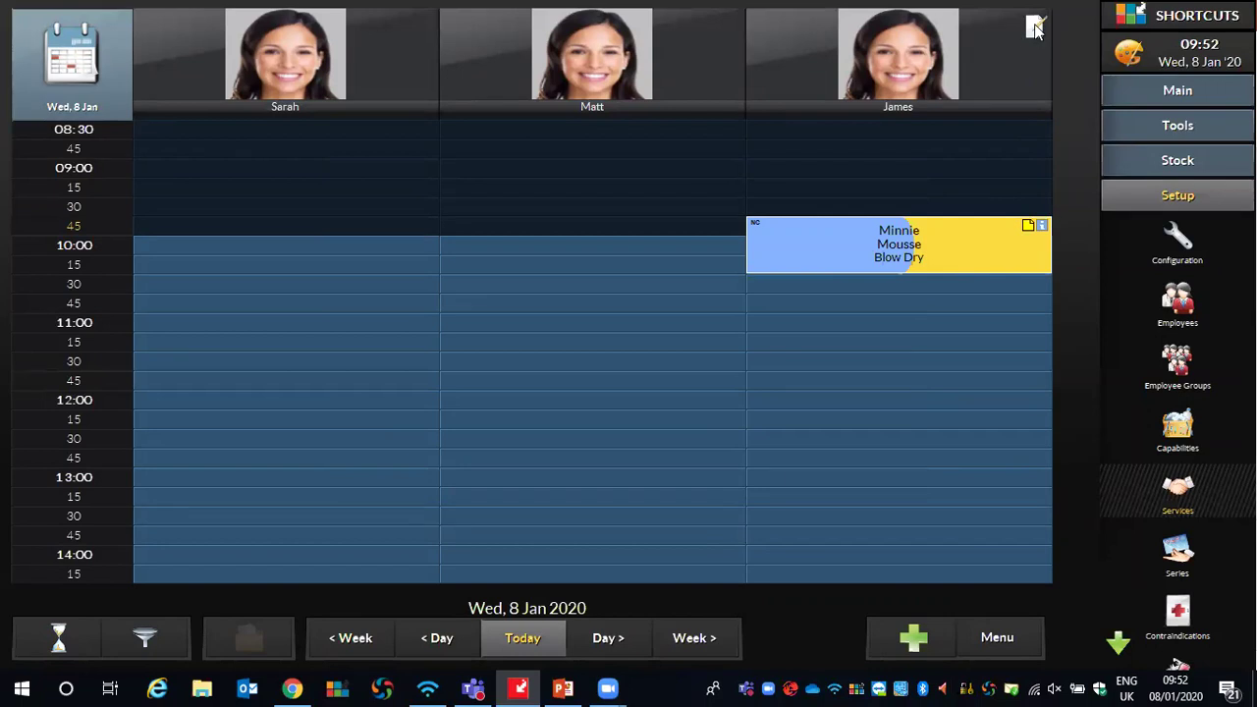
Reopen the stylist's saved message to check it, then close it unchanged
{"action": "left_click", "coordinate": [1035, 25]}
{"action": "left_click", "coordinate": [1041, 40]}
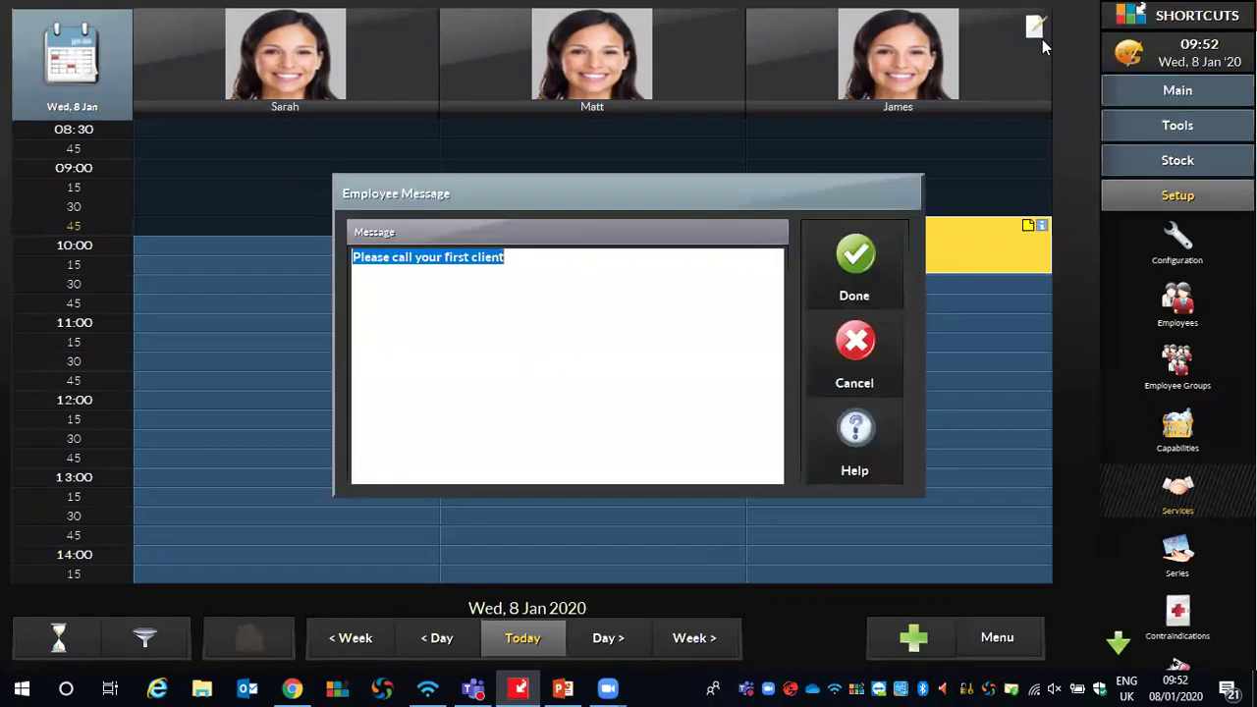
{"action": "left_click", "coordinate": [829, 245]}
{"action": "mouse_move", "coordinate": [867, 62]}
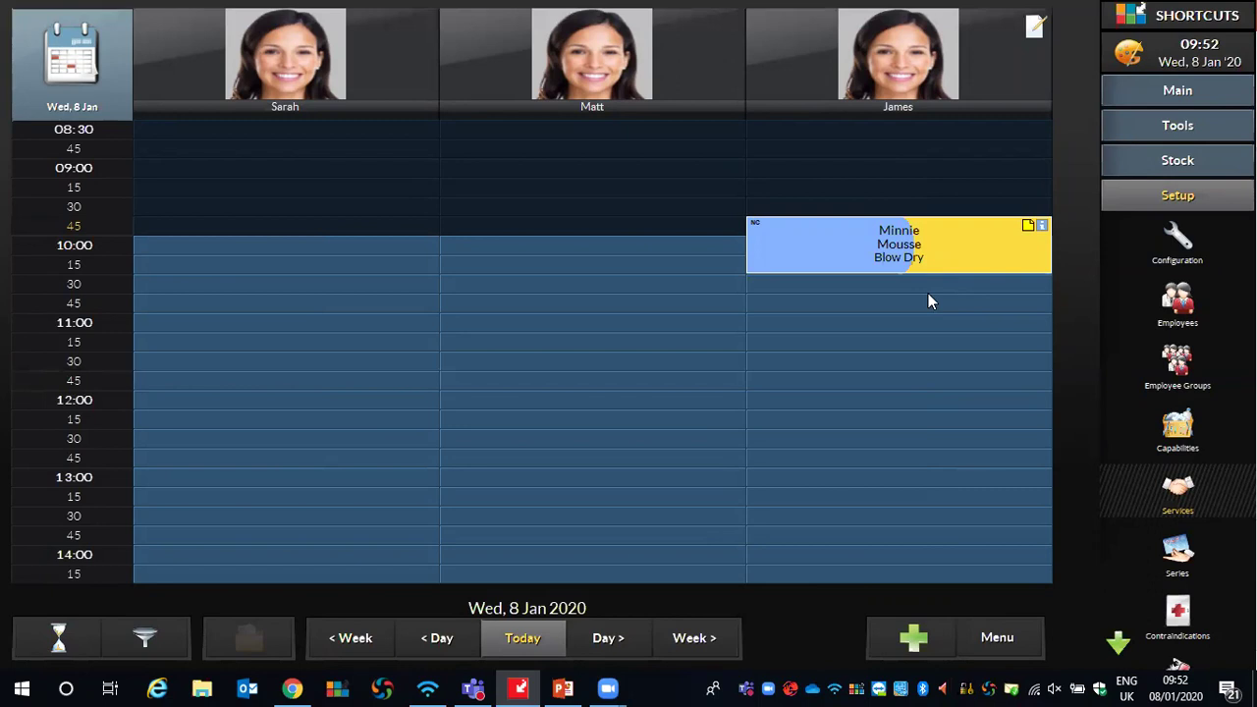
Open the client's card and enter 'tea, 2 sugars' as her refreshment preference
{"action": "left_click", "coordinate": [831, 237]}
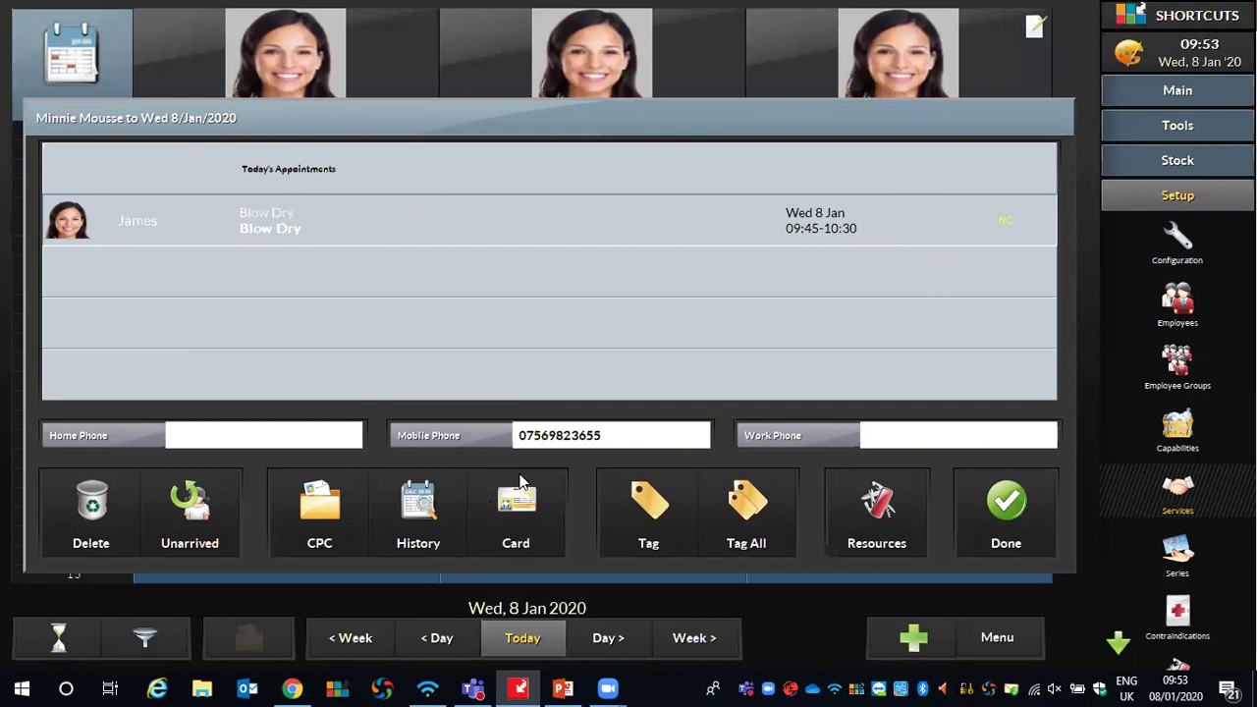
{"action": "left_click", "coordinate": [518, 511]}
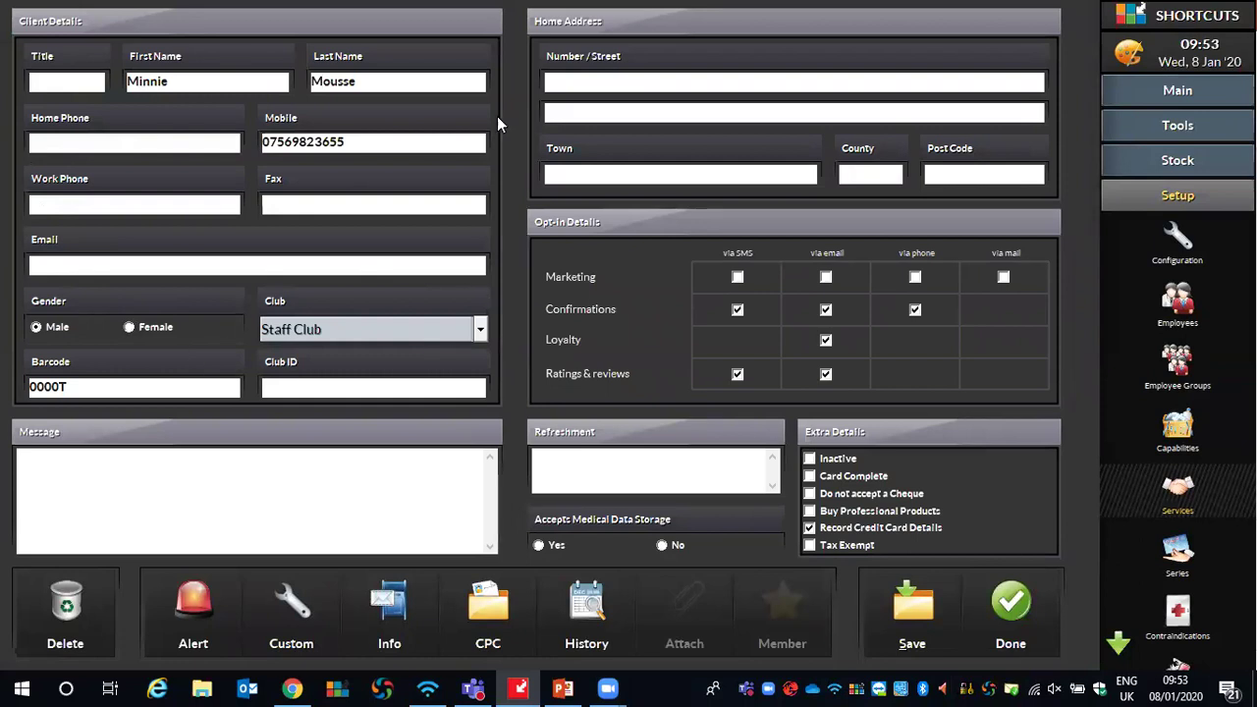
{"action": "left_click", "coordinate": [68, 482]}
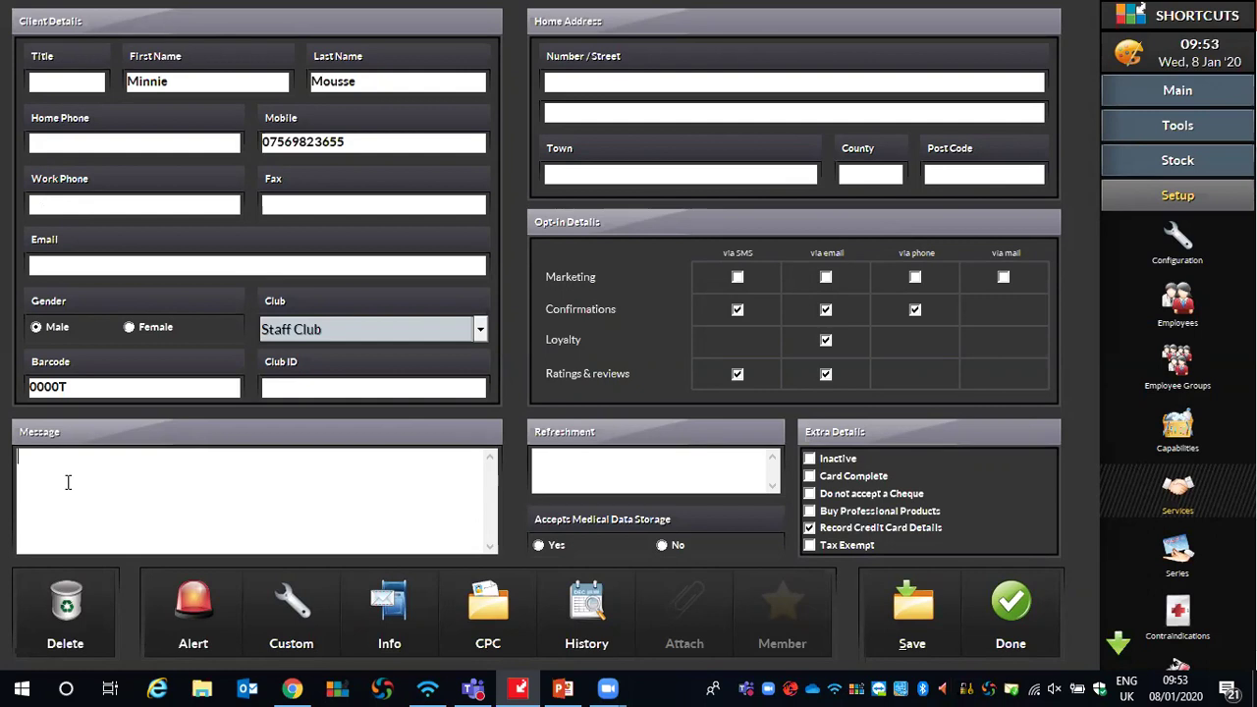
{"action": "left_click", "coordinate": [571, 462]}
{"action": "type", "text": "tea, 2 sugars"}
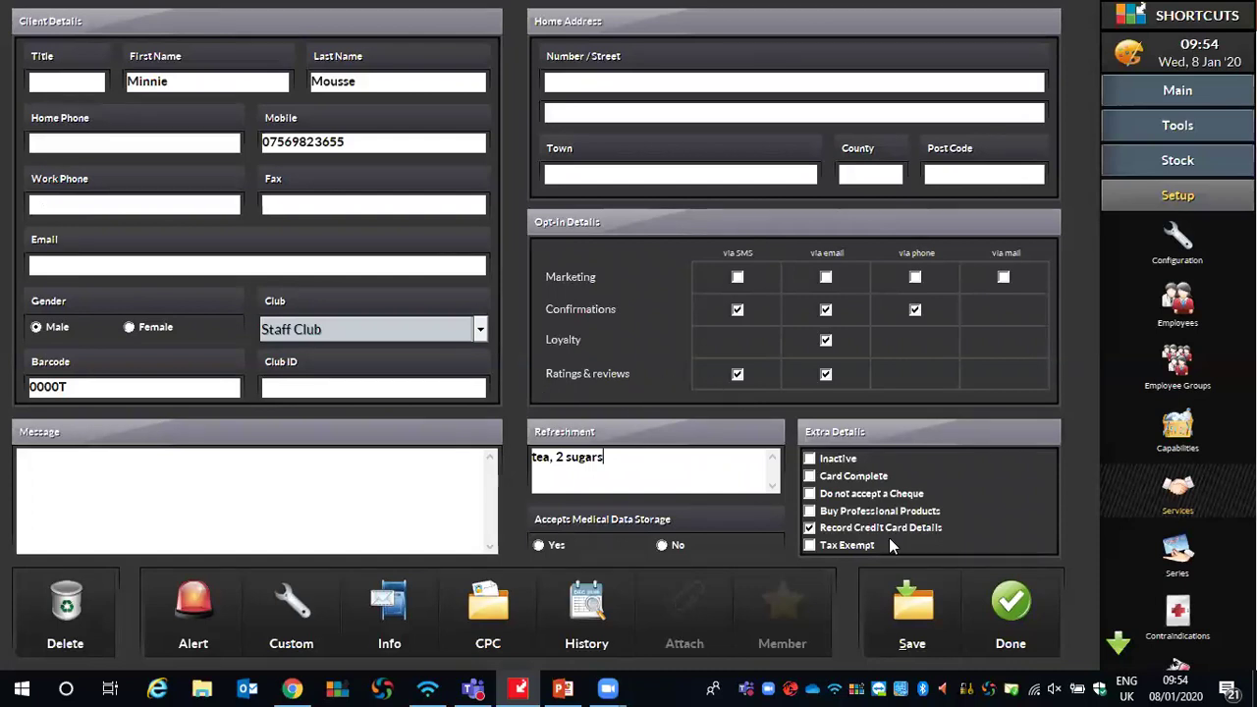
{"action": "left_click", "coordinate": [907, 608]}
Add a client alert reading 'Has allergy to latex', correcting the typo
{"action": "left_click", "coordinate": [191, 613]}
{"action": "left_click", "coordinate": [420, 318]}
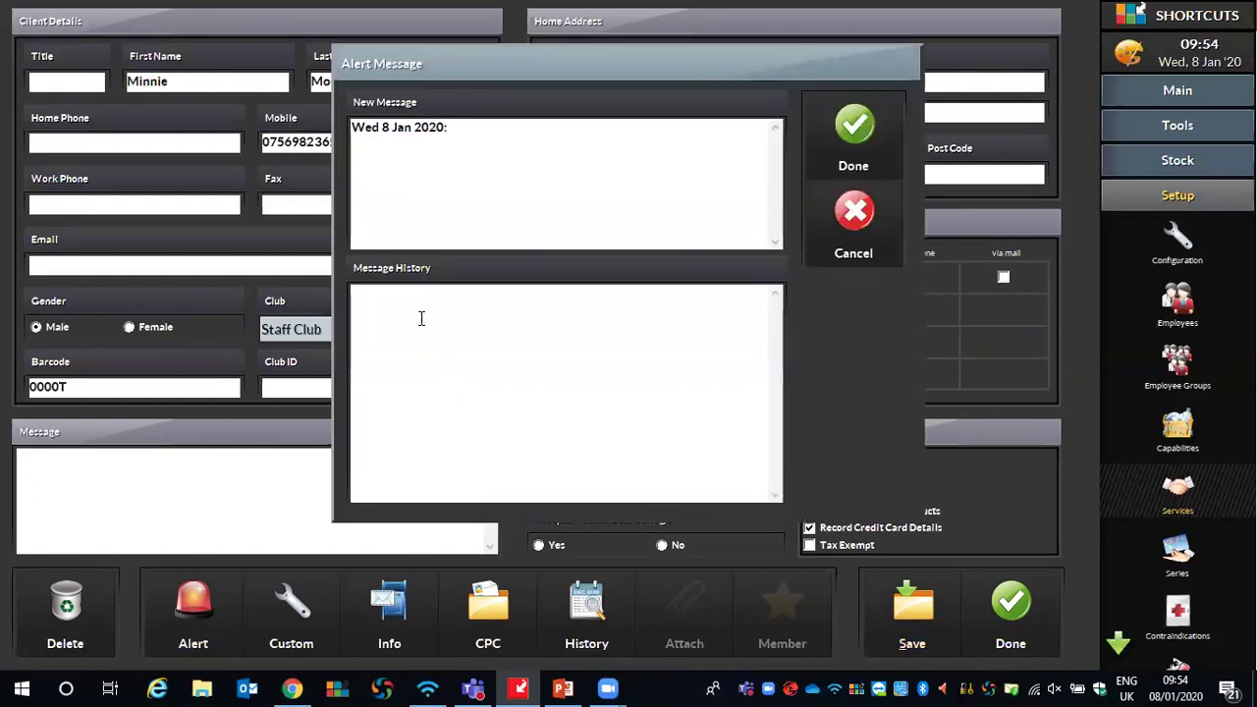
{"action": "type", "text": "Has allerfy"}
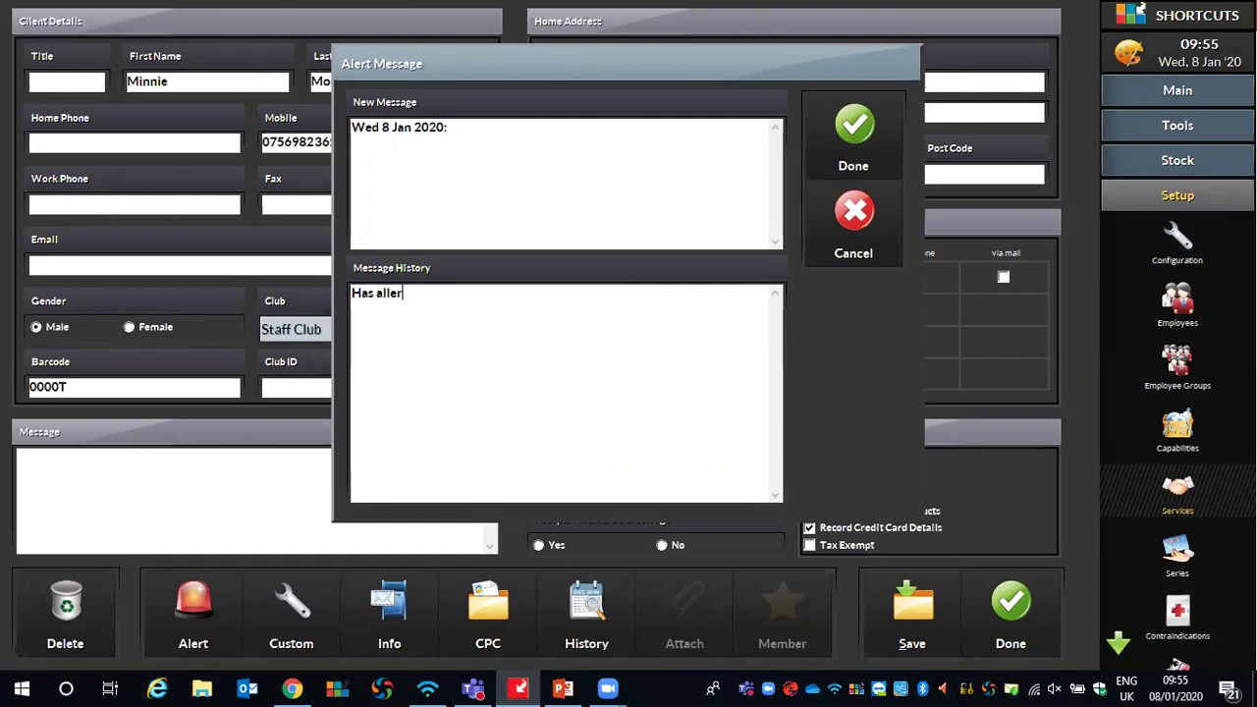
{"action": "key", "text": "BackSpace"}
{"action": "key", "text": "BackSpace"}
{"action": "type", "text": "gy to latex"}
{"action": "left_click", "coordinate": [850, 145]}
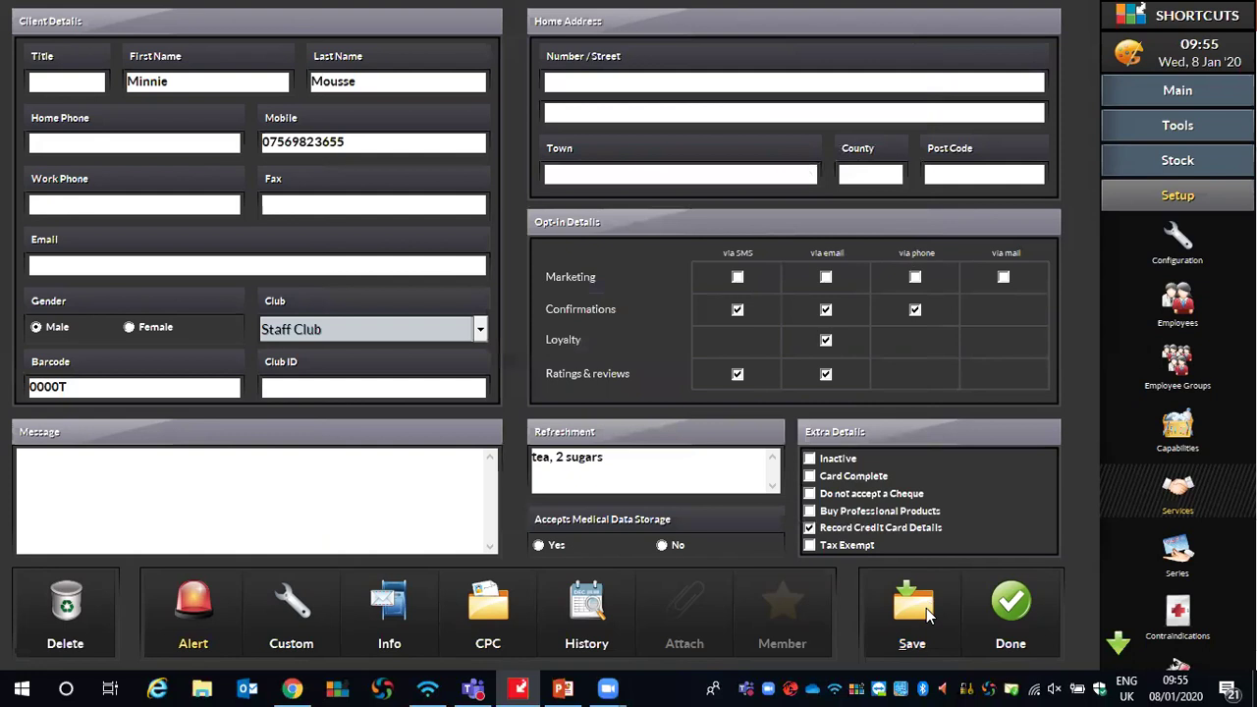
Close the client form and appointment window, then view the Blow Dry booking's information
{"action": "left_click", "coordinate": [1005, 594]}
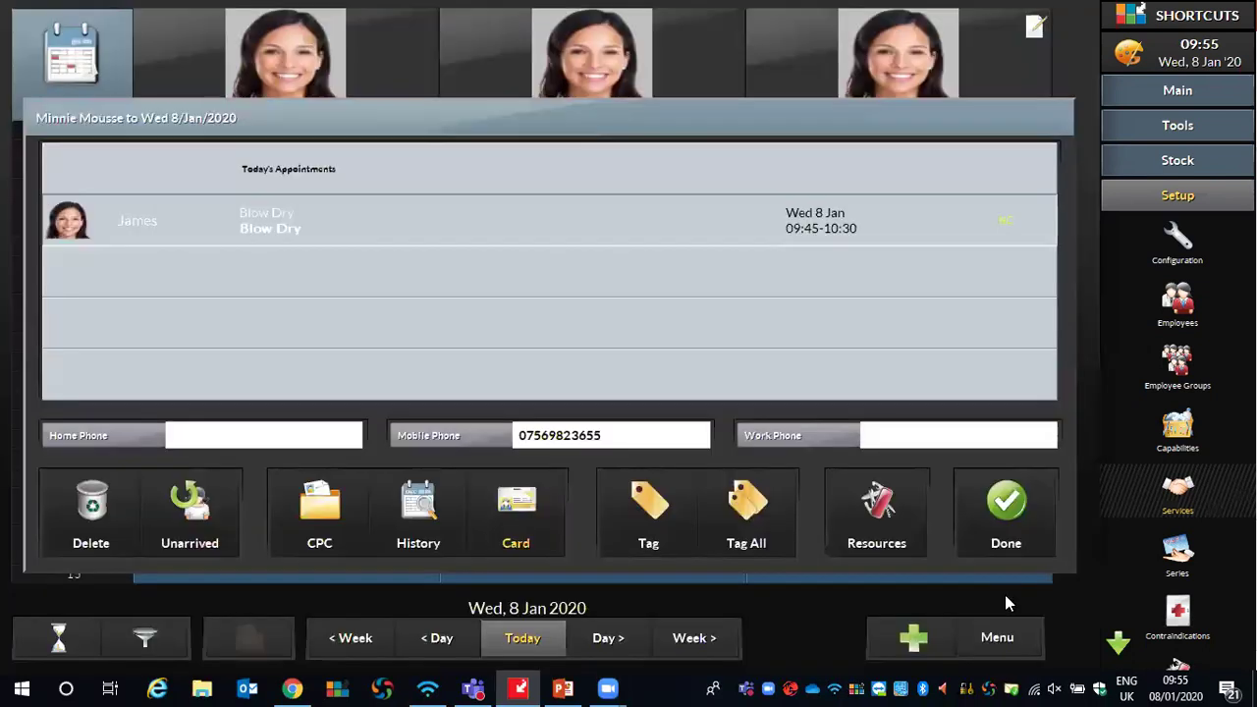
{"action": "left_click", "coordinate": [1006, 503]}
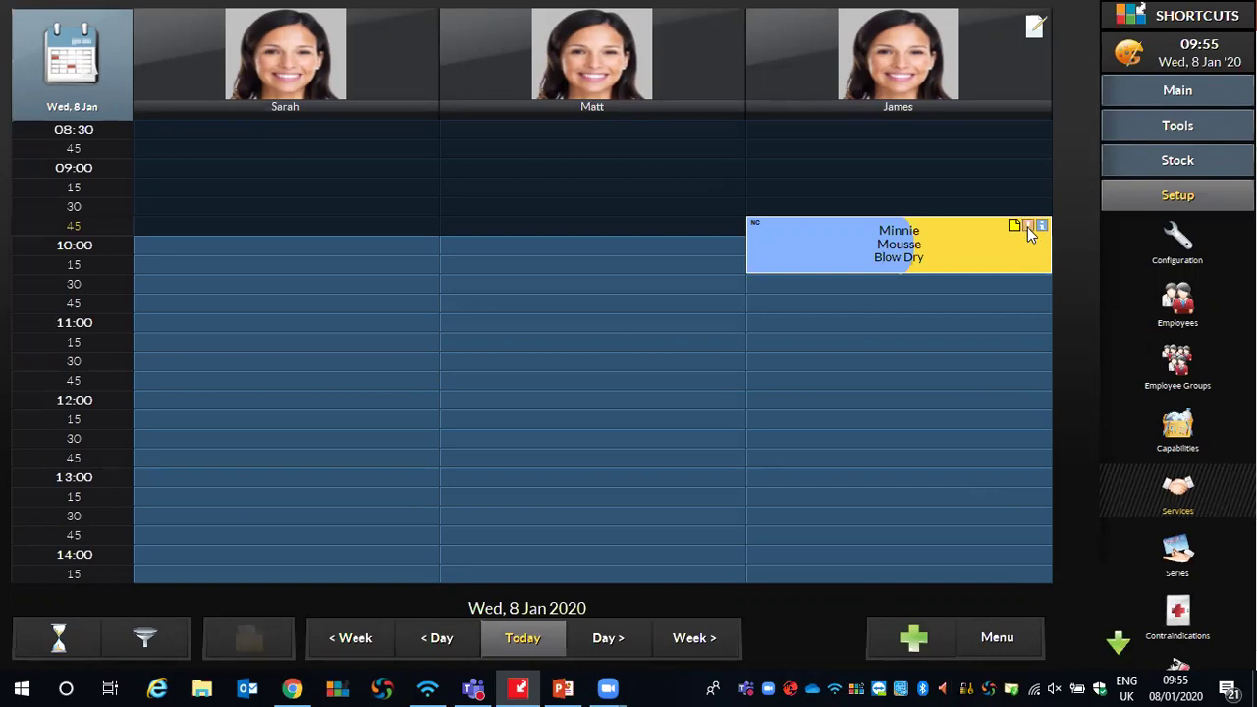
{"action": "left_click", "coordinate": [1027, 226]}
{"action": "left_click", "coordinate": [762, 285]}
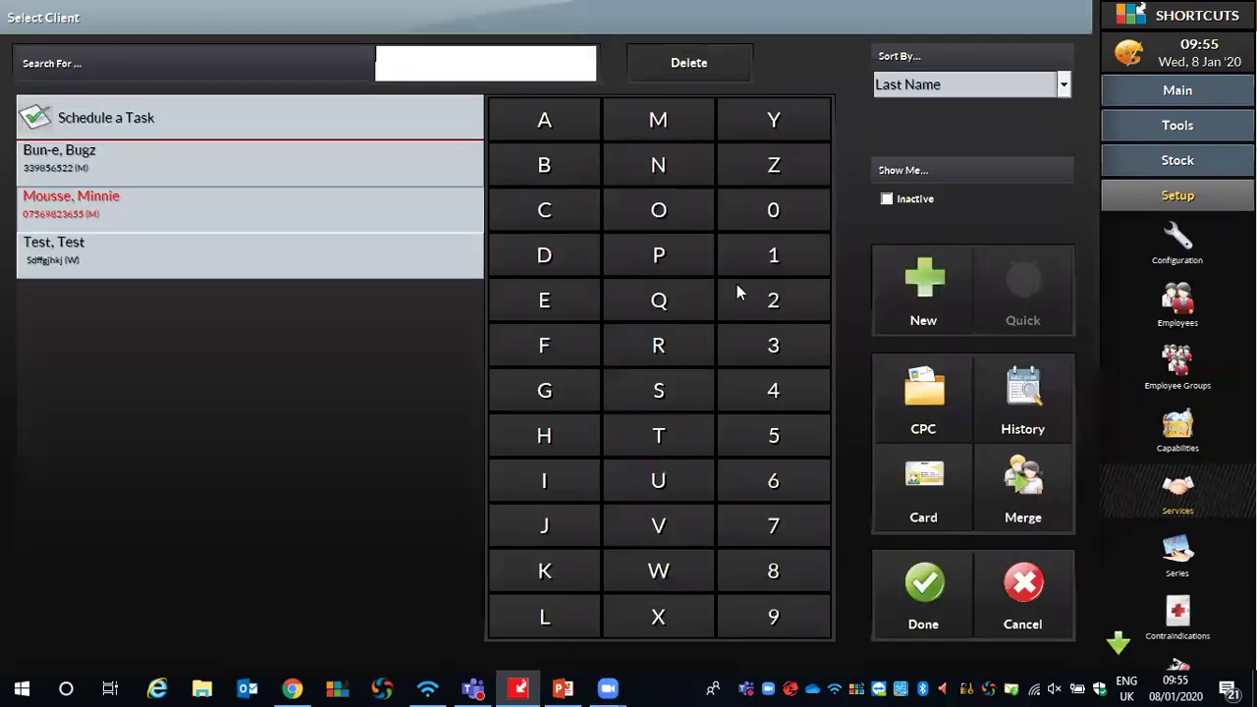
{"action": "left_click", "coordinate": [350, 206]}
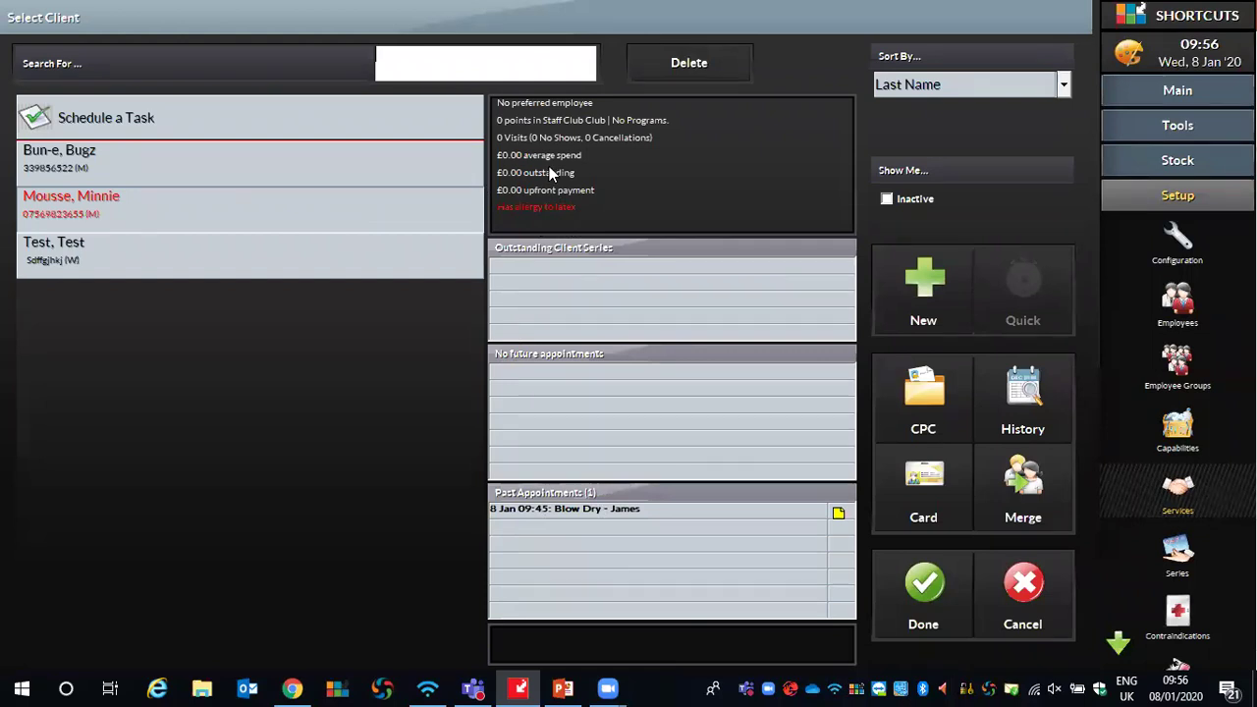
{"action": "left_click", "coordinate": [1027, 575]}
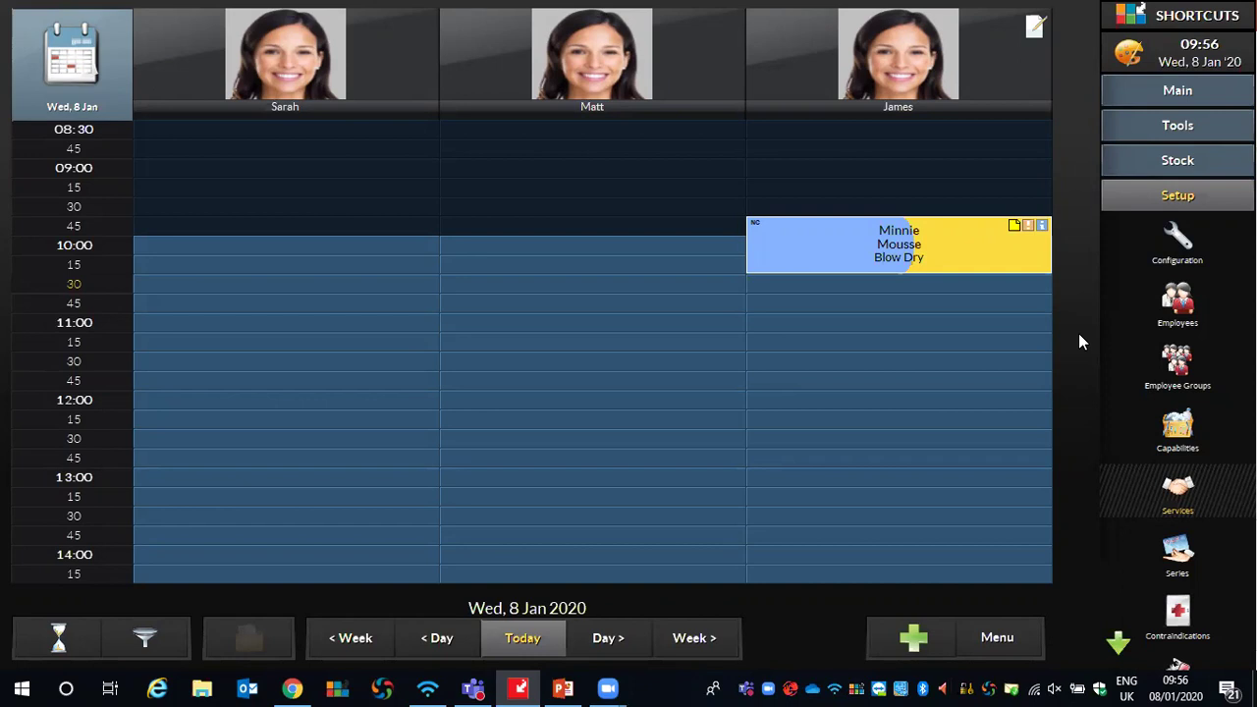
Add a new history note 'Has 7.13 loreal and 20vol' to the client's visit record
{"action": "double_click", "coordinate": [861, 241]}
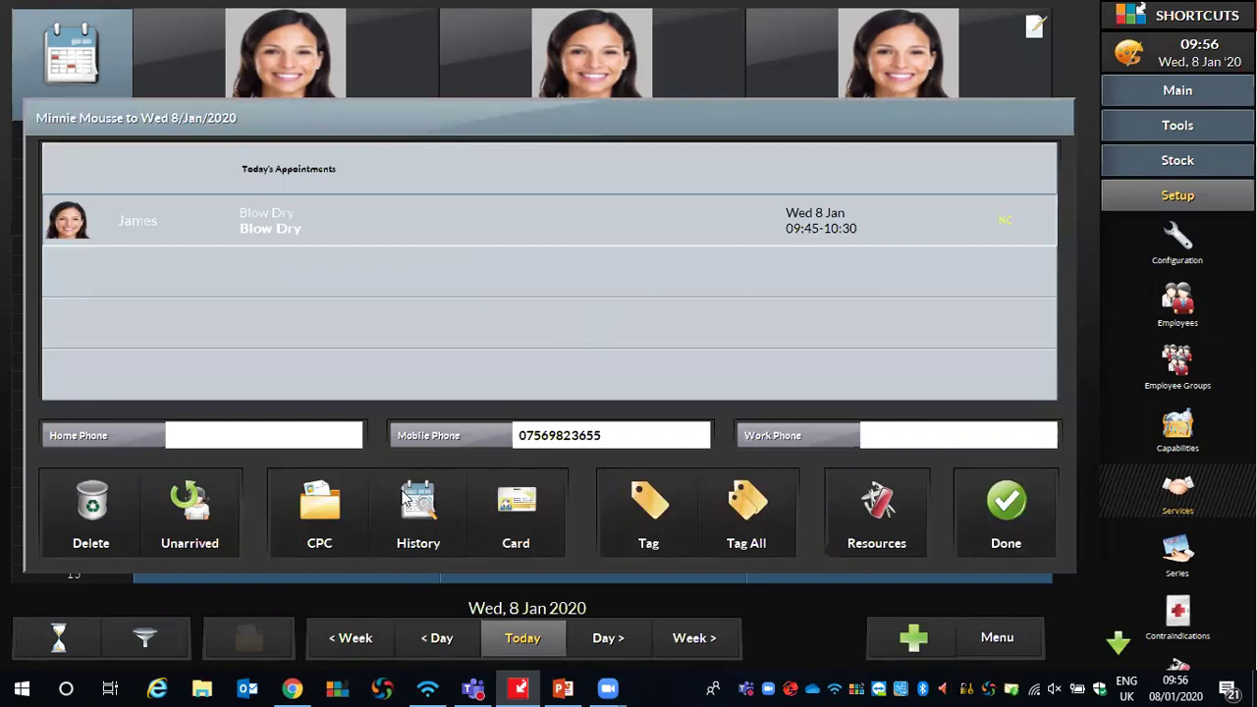
{"action": "left_click", "coordinate": [440, 507]}
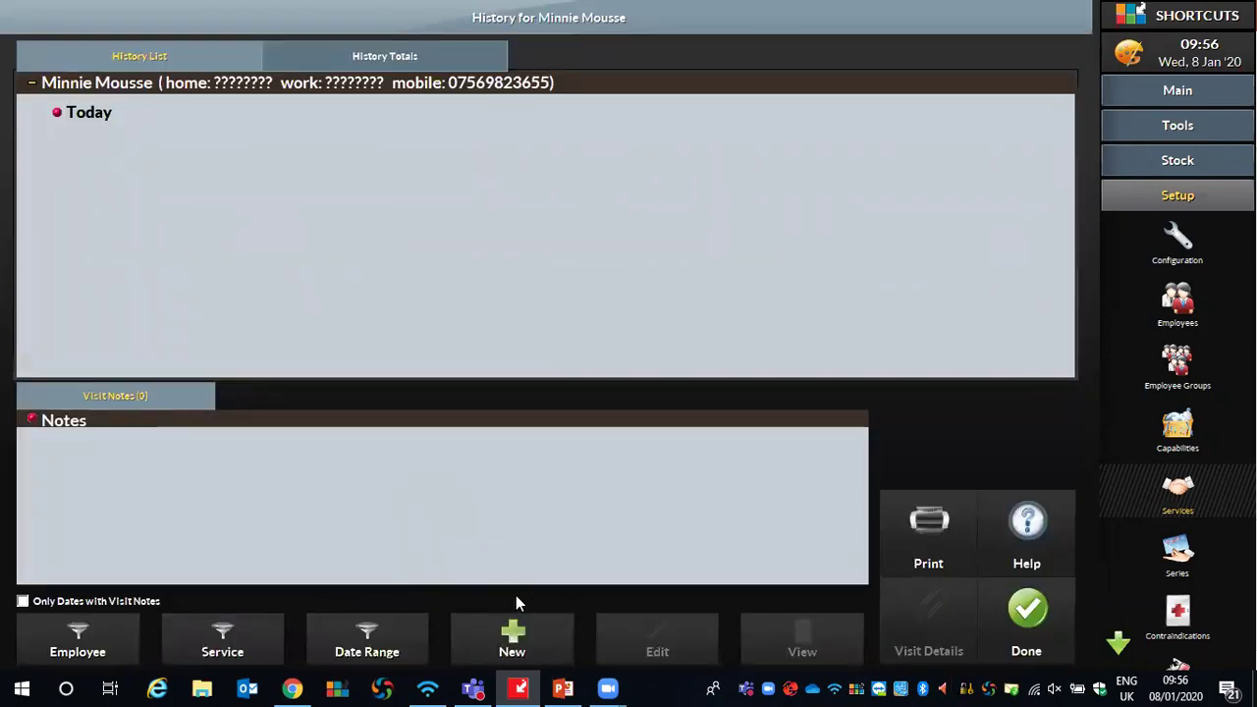
{"action": "left_click", "coordinate": [512, 638]}
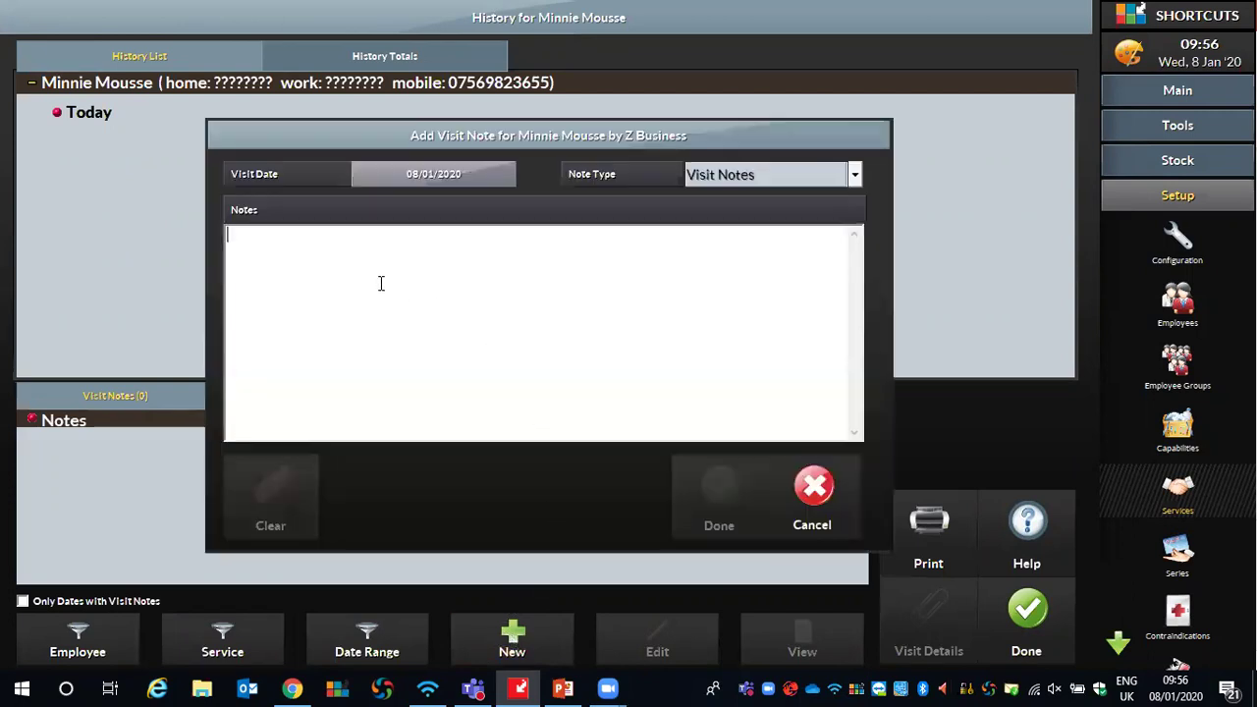
{"action": "type", "text": "Has "}
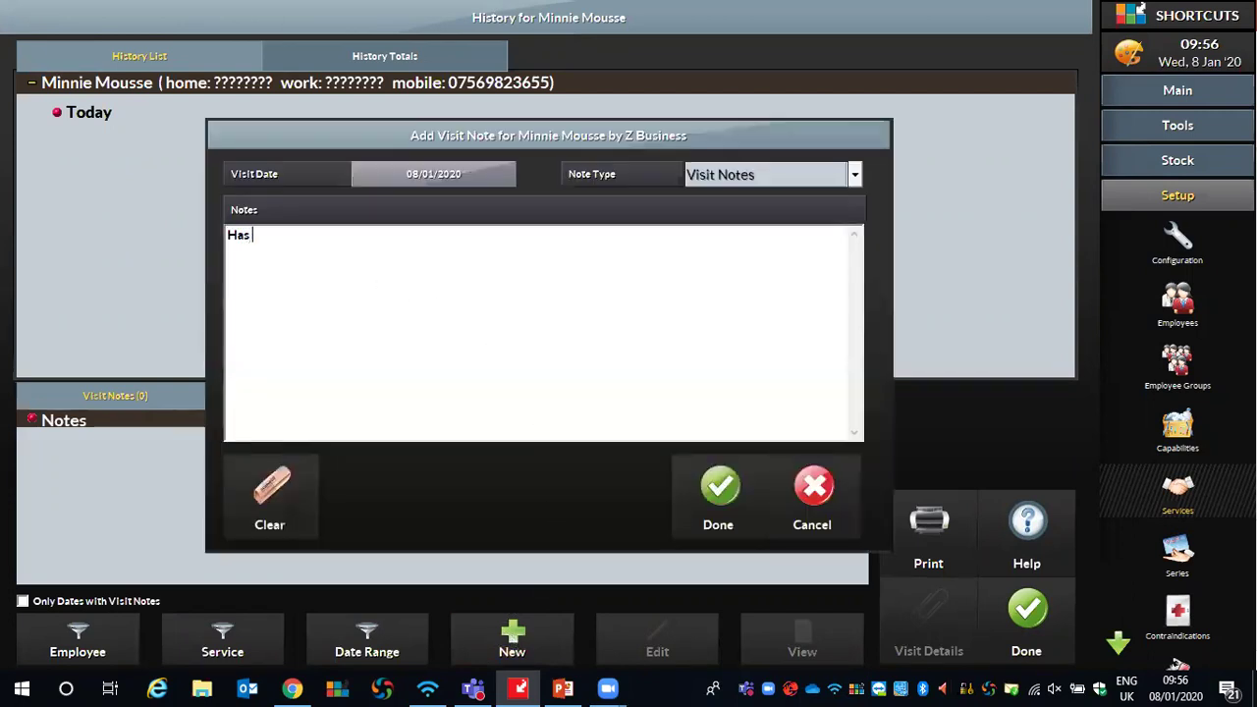
{"action": "type", "text": "7.13 loreal and 20vol"}
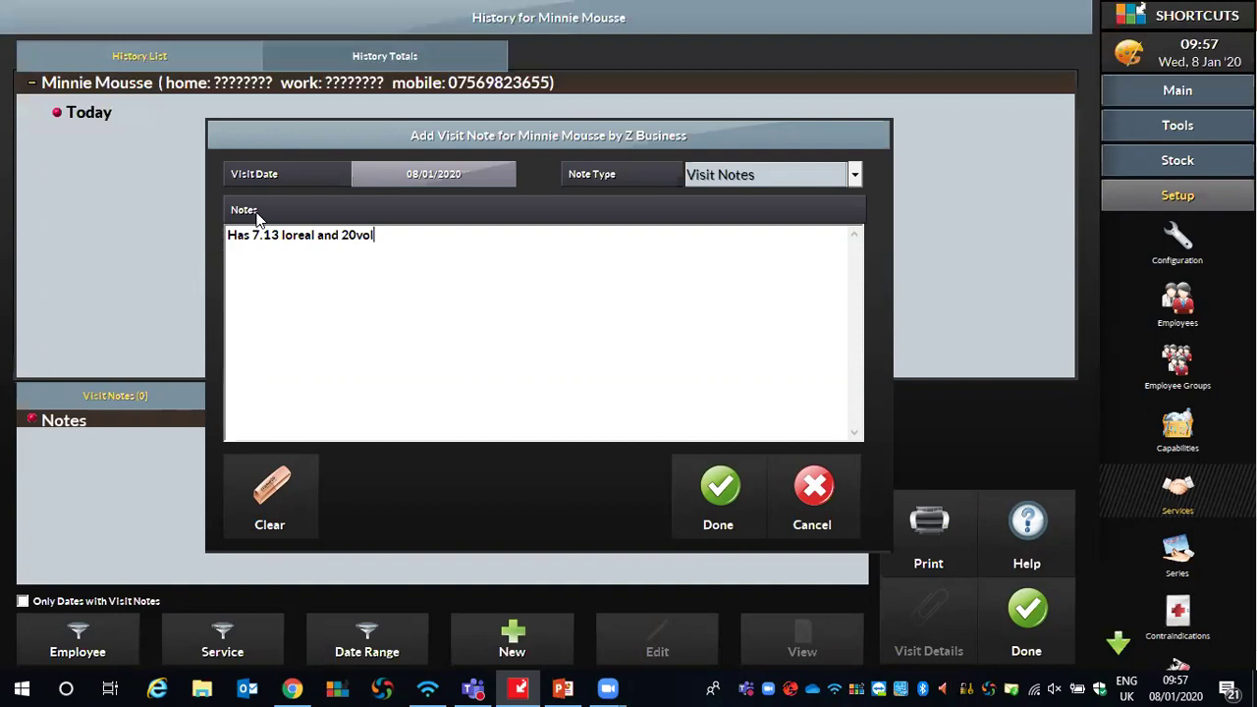
{"action": "left_click", "coordinate": [723, 486]}
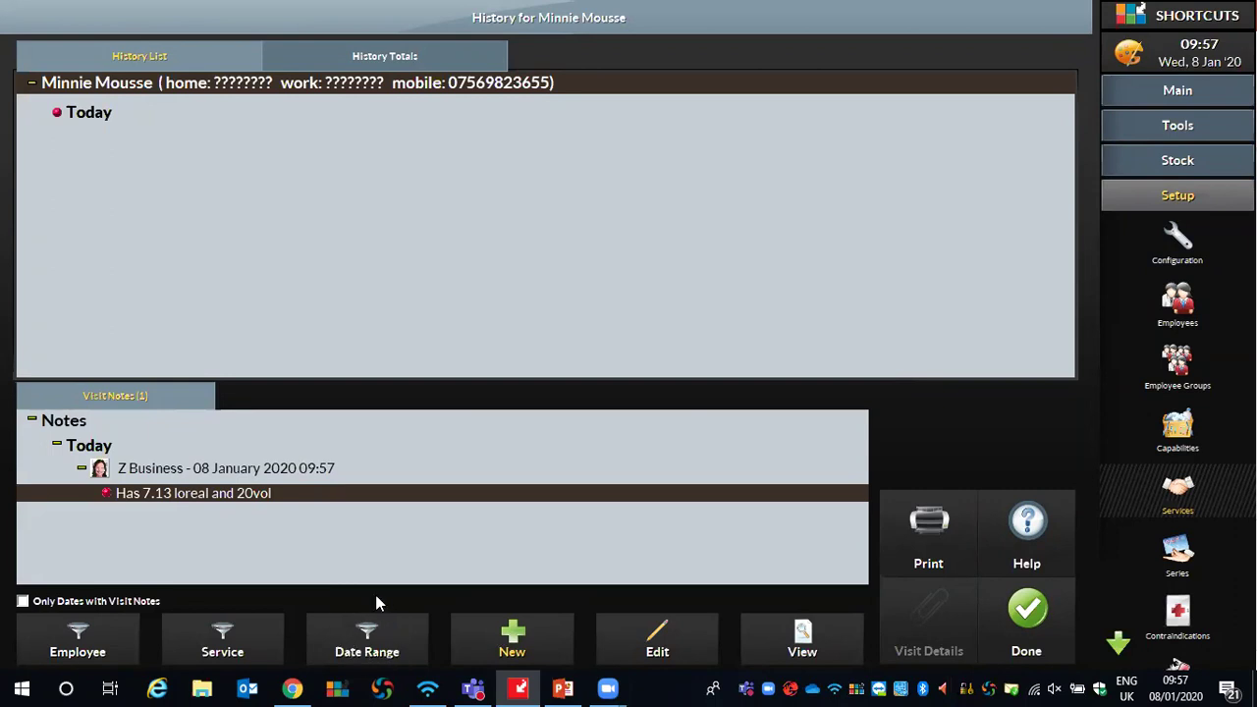
Open the history date-range calendar and browse to June 2019
{"action": "left_click", "coordinate": [356, 656]}
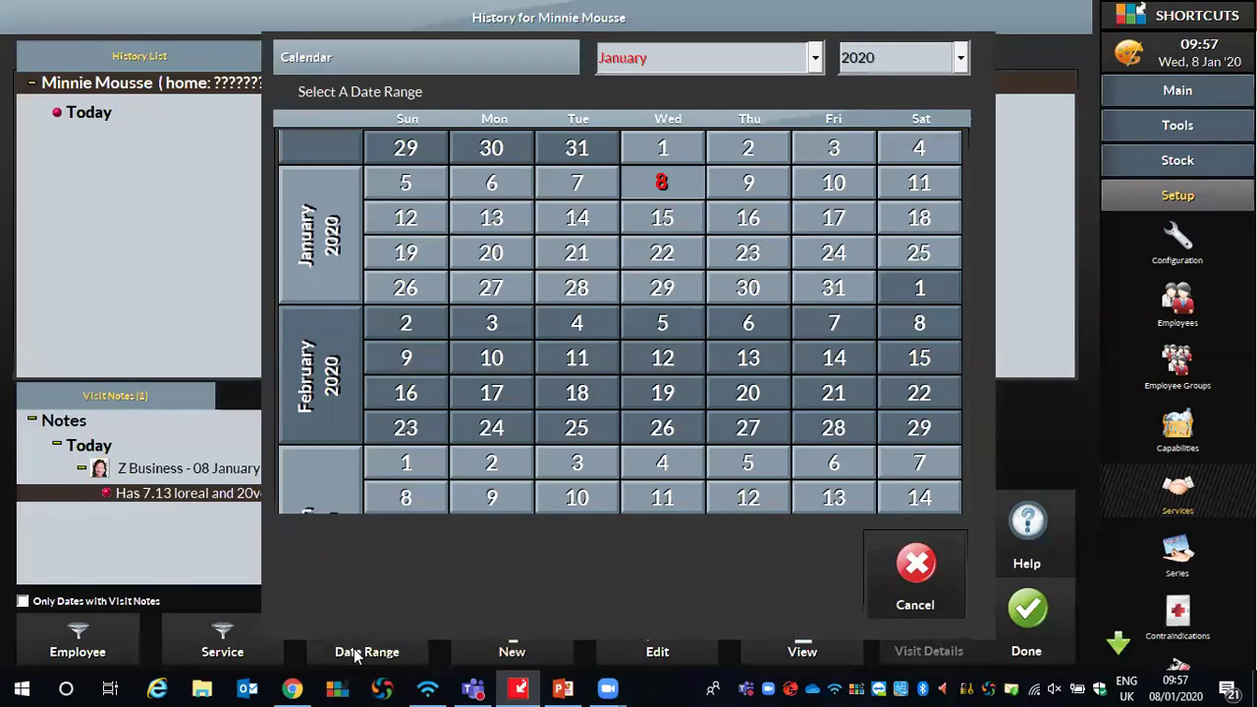
{"action": "left_click", "coordinate": [814, 59]}
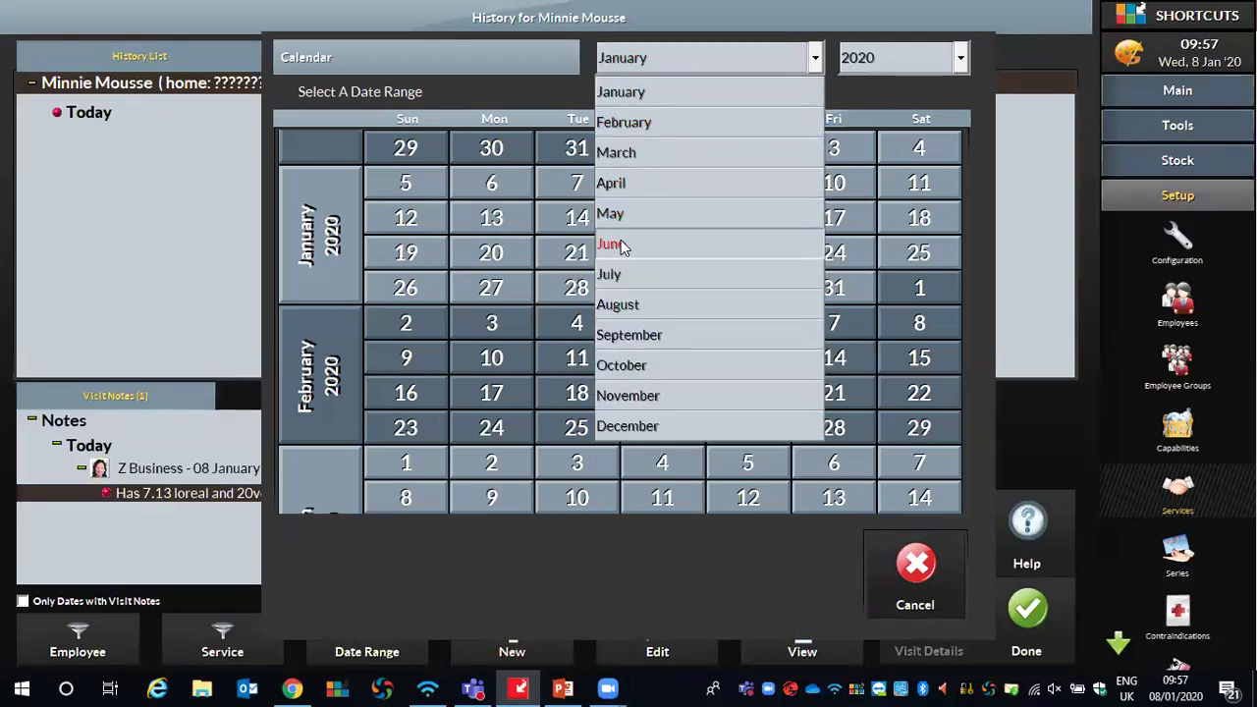
{"action": "left_click", "coordinate": [621, 247]}
{"action": "left_click", "coordinate": [884, 57]}
{"action": "scroll", "coordinate": [923, 98], "scroll_direction": "up", "scroll_amount": 1}
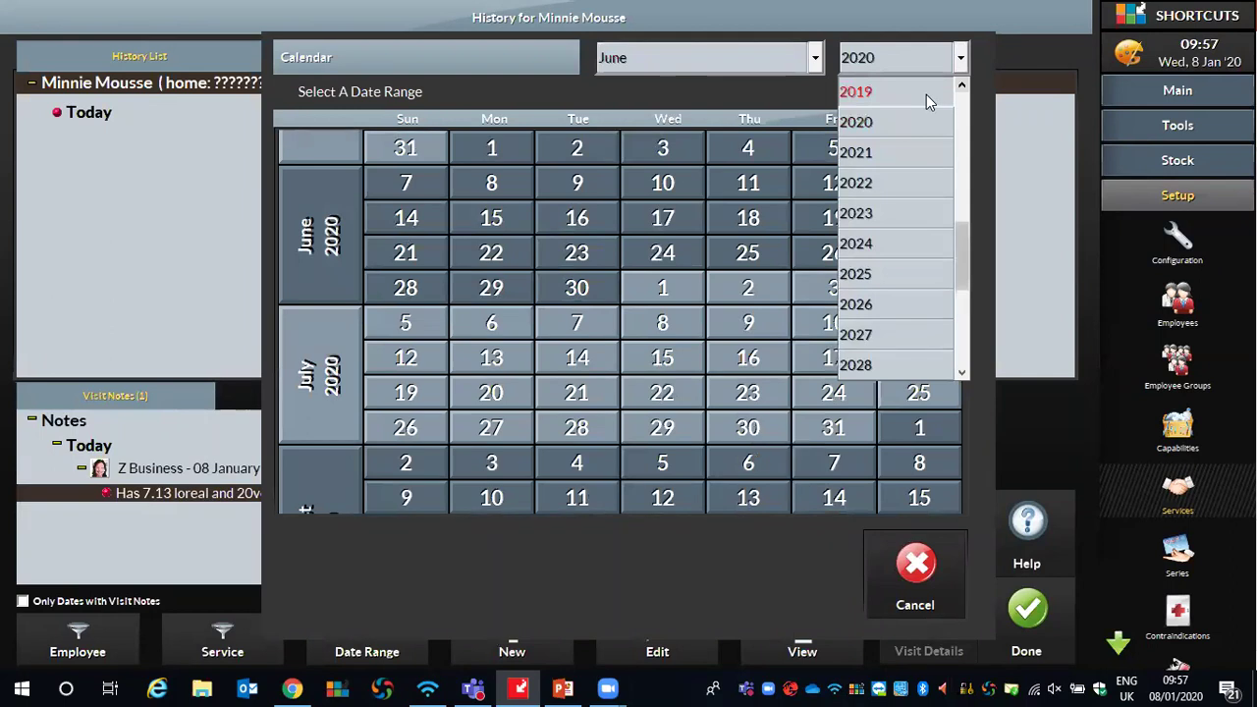
{"action": "left_click", "coordinate": [928, 96]}
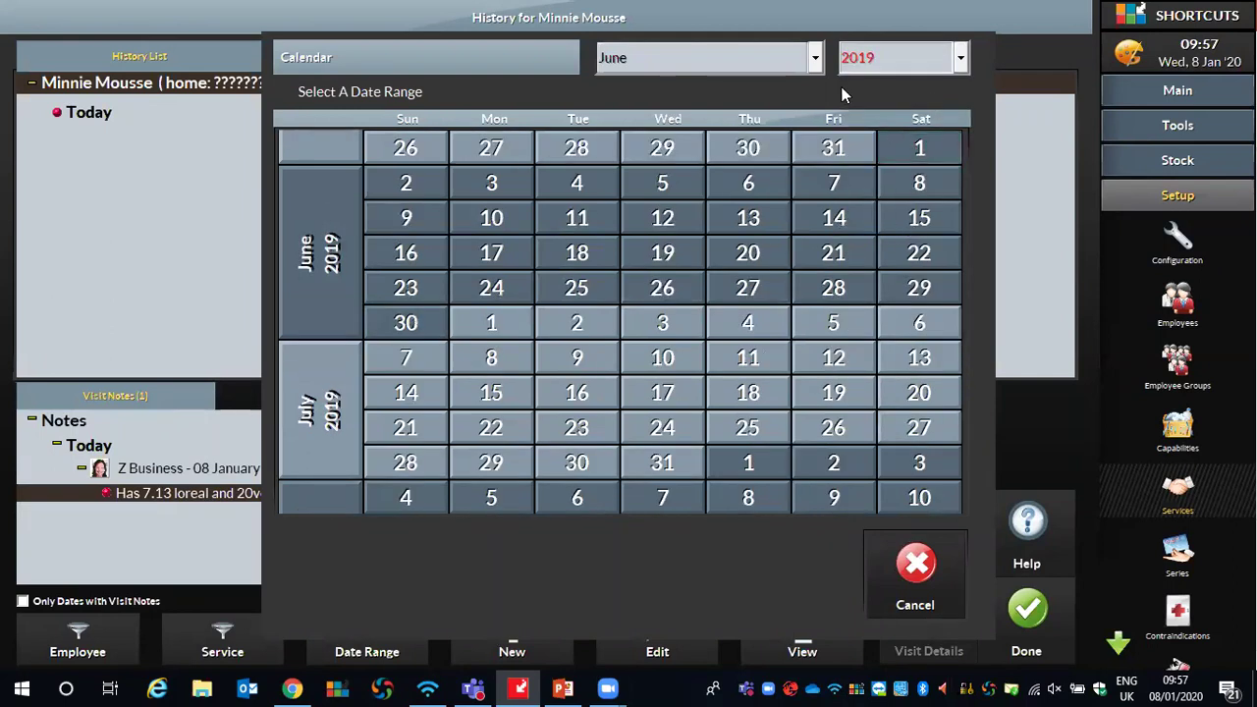
Switch the calendar to January 2020 and limit the history to 8 January
{"action": "left_click", "coordinate": [815, 57]}
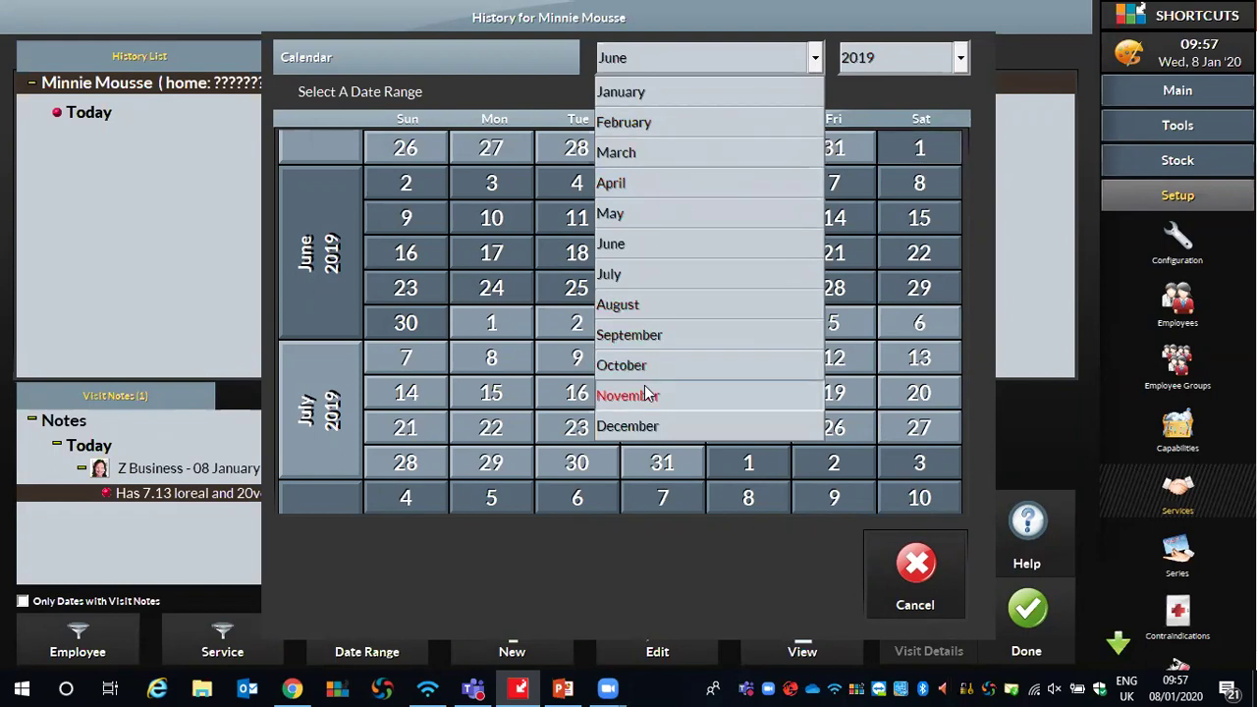
{"action": "left_click", "coordinate": [652, 94]}
{"action": "left_click", "coordinate": [884, 55]}
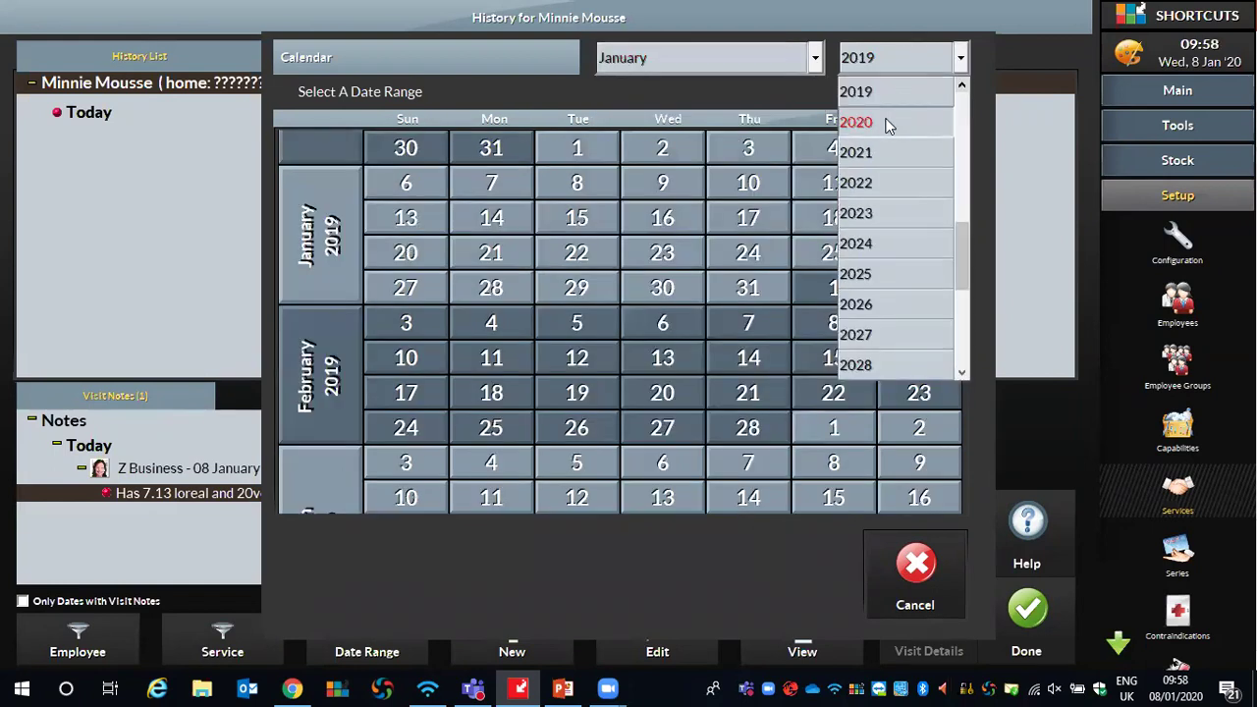
{"action": "left_click", "coordinate": [886, 123]}
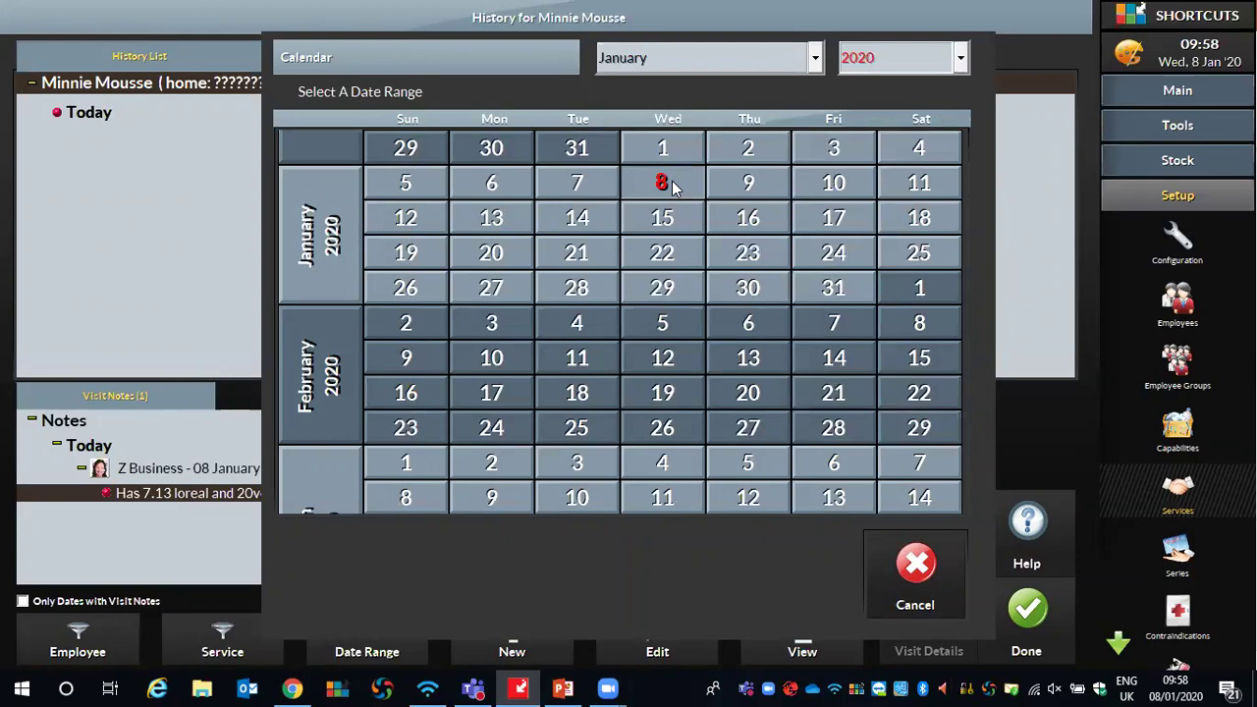
{"action": "left_click", "coordinate": [672, 187]}
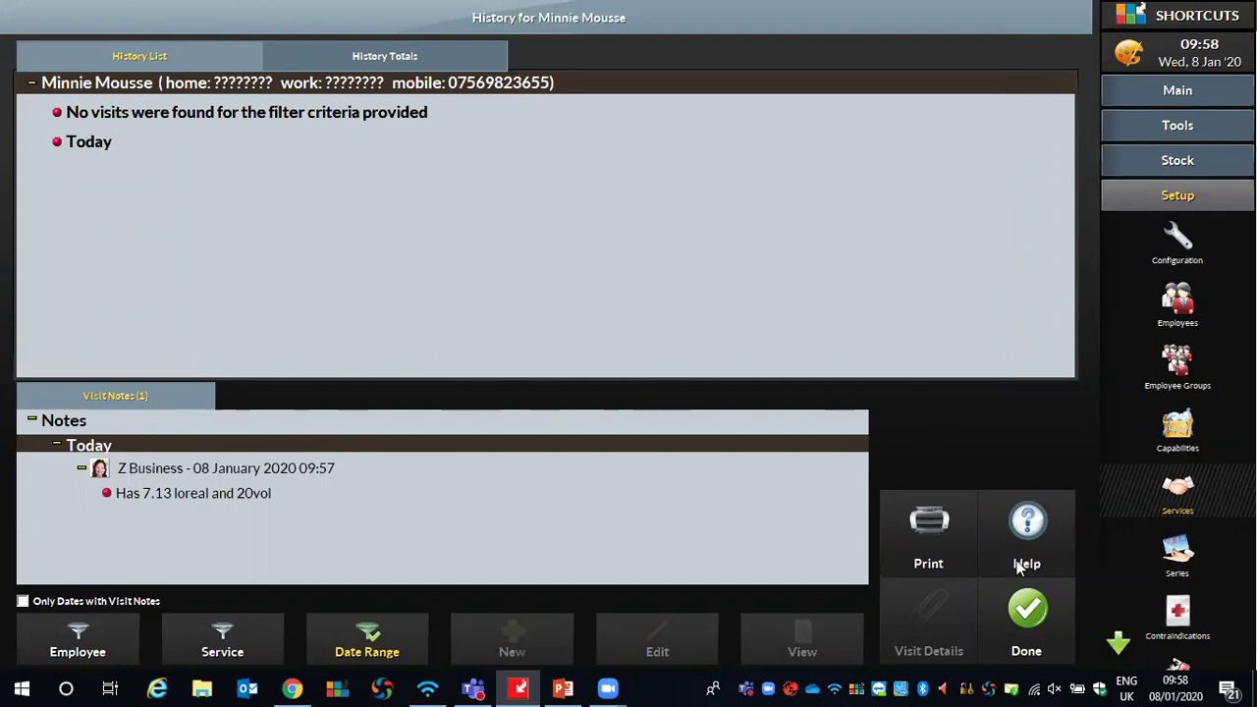
Close the History window and appointment dialog, returning to the Wed 8 Jan 2020 day view
{"action": "left_click", "coordinate": [1025, 614]}
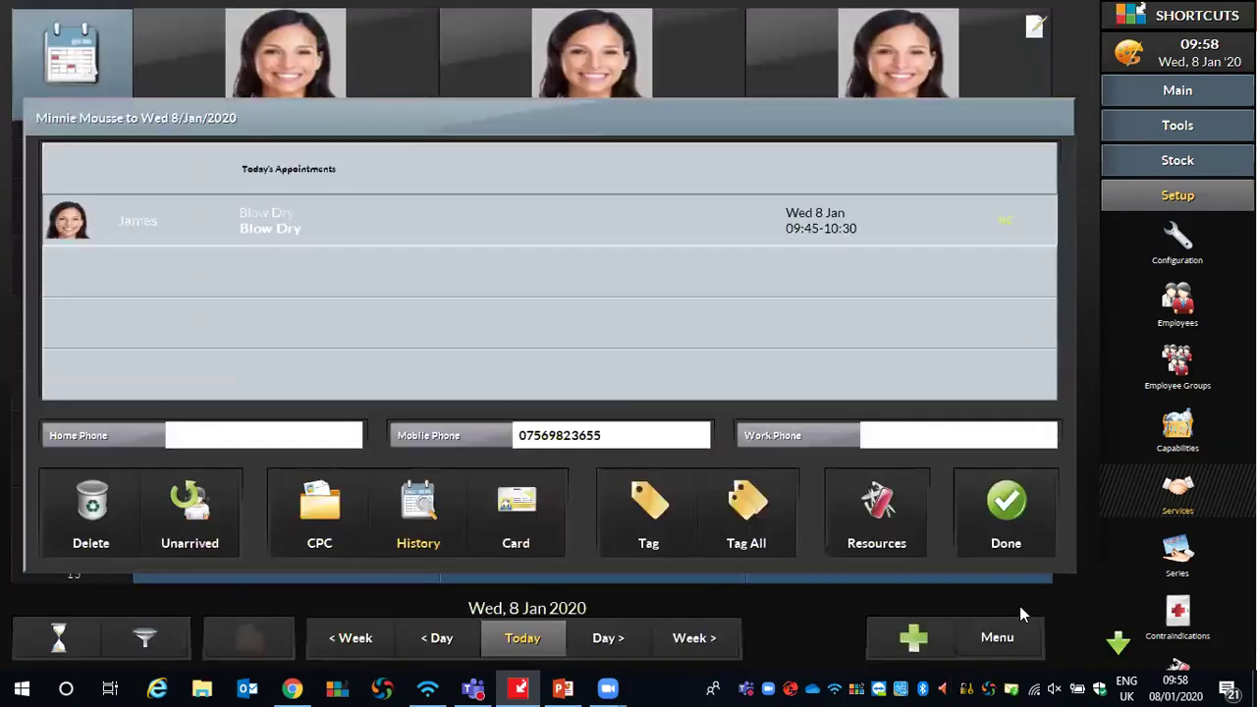
{"action": "left_click", "coordinate": [1009, 521]}
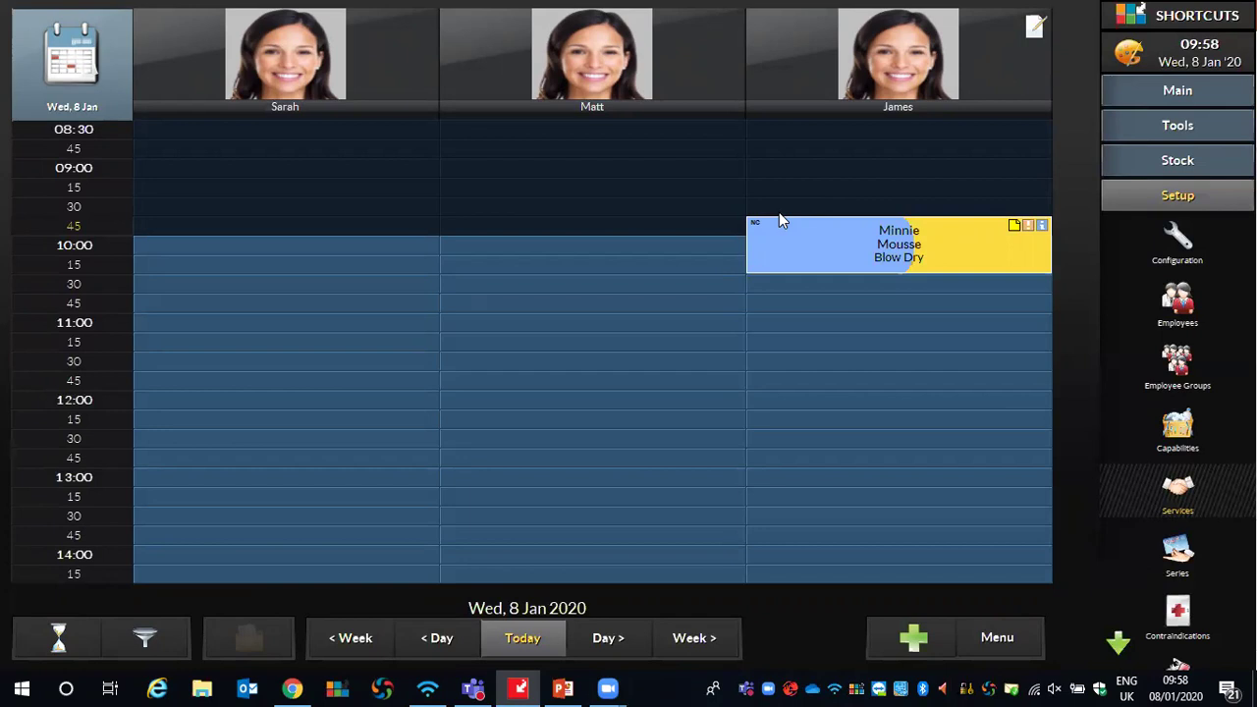
Send the client's Blow Dry booking to checkout, showing £21.00 outstanding
{"action": "right_click", "coordinate": [850, 237]}
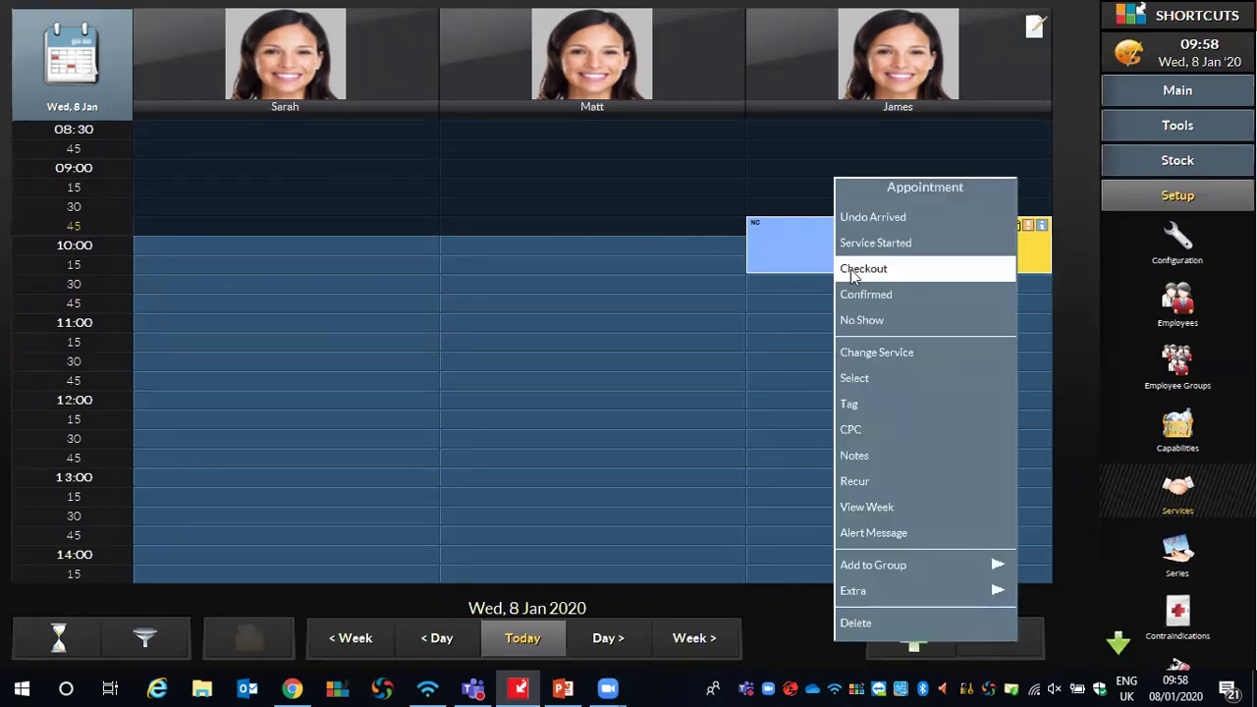
{"action": "left_click", "coordinate": [898, 272]}
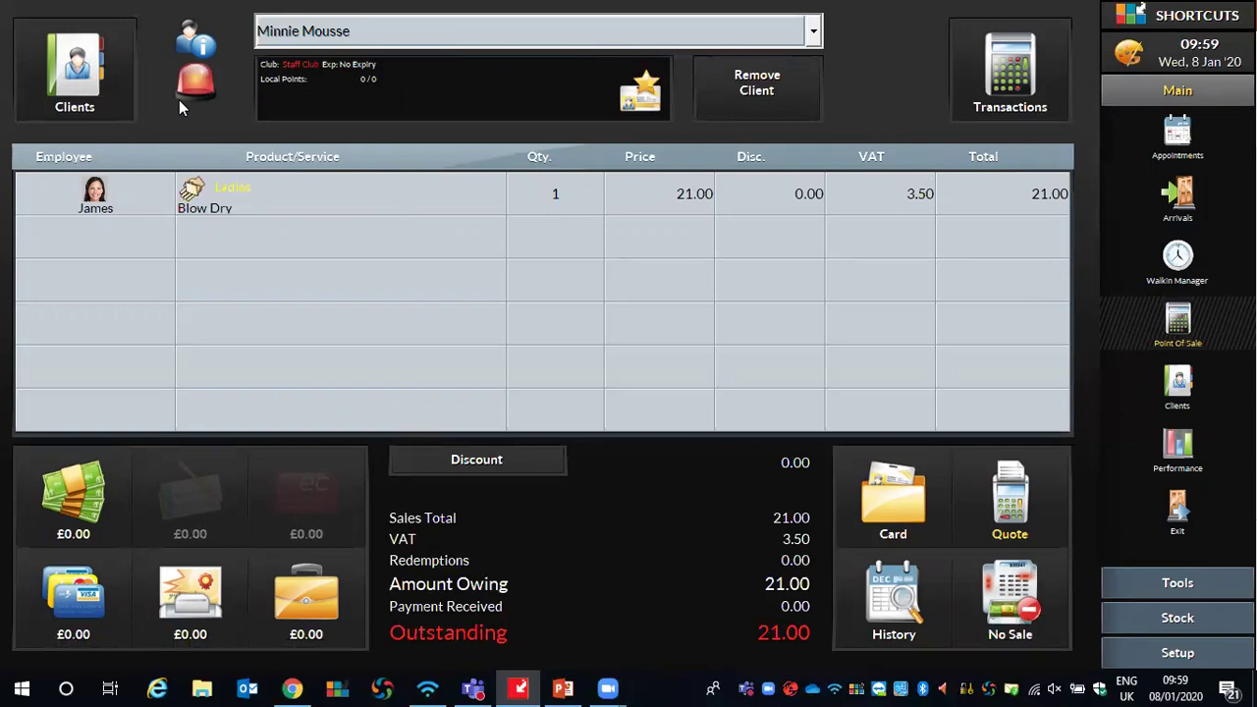
{"action": "left_click", "coordinate": [196, 87]}
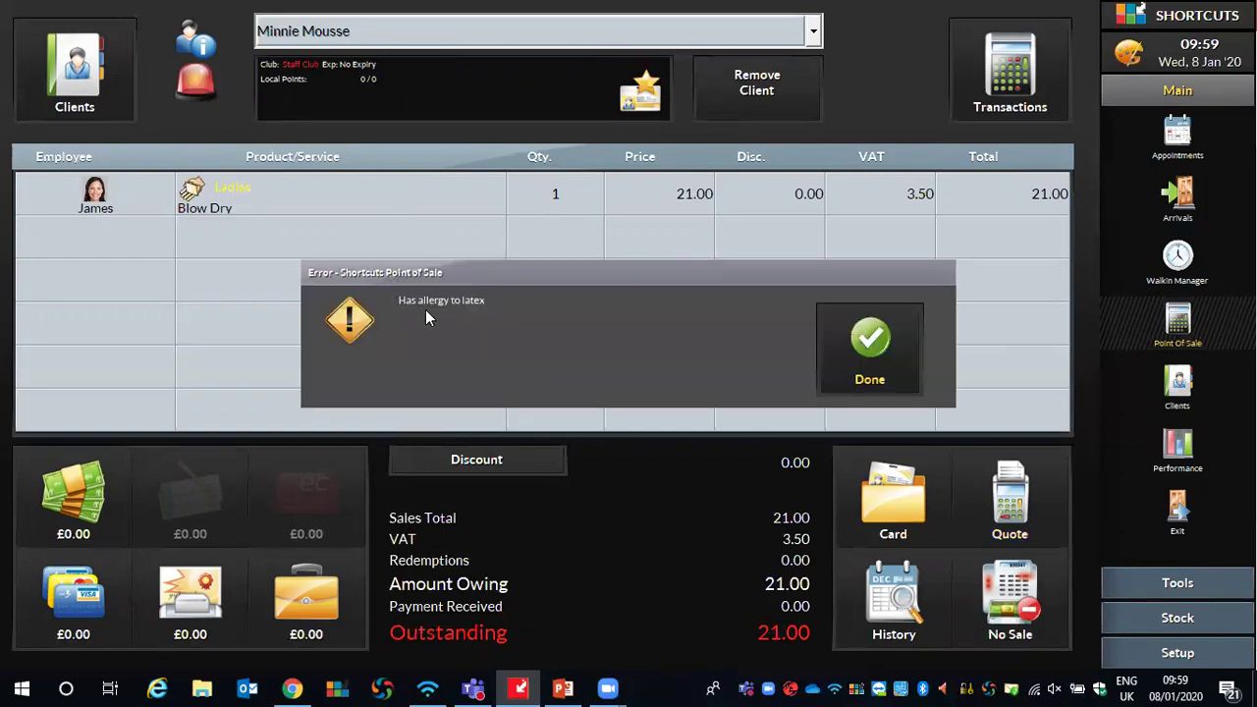
{"action": "left_click", "coordinate": [884, 354]}
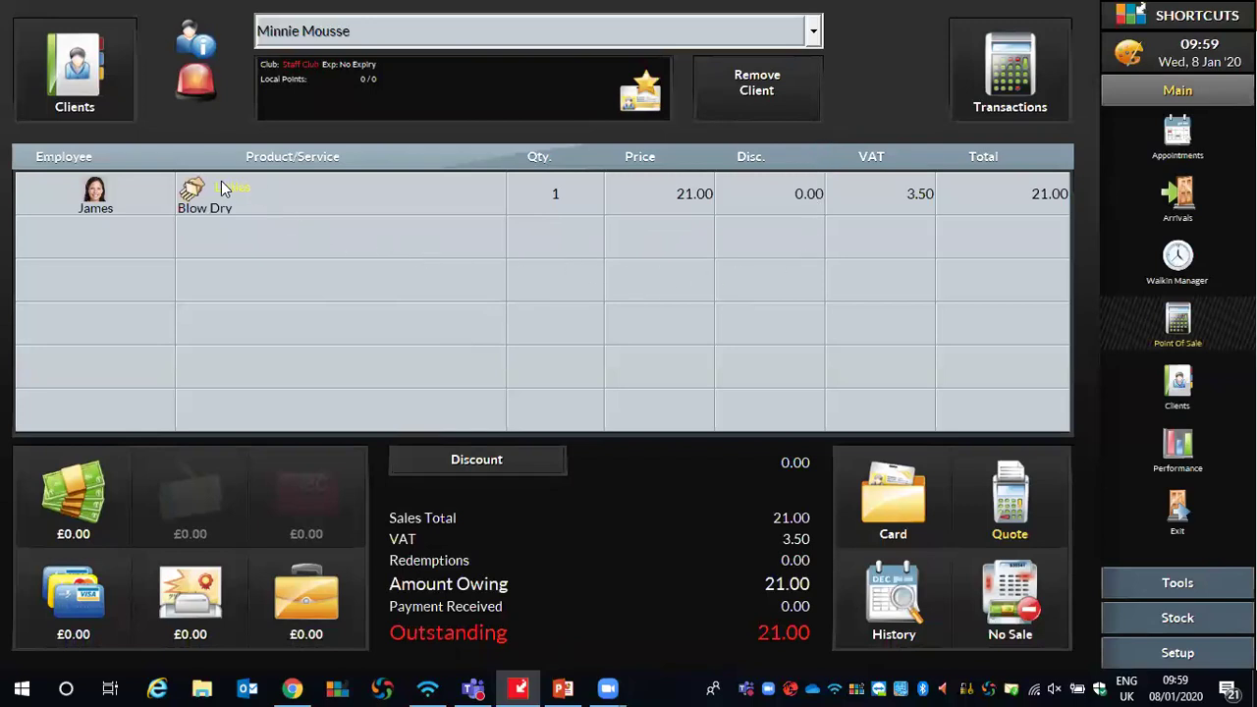
Swap the Blow Dry line for a Ladies Cut & Finish at £36.00
{"action": "left_click", "coordinate": [248, 205]}
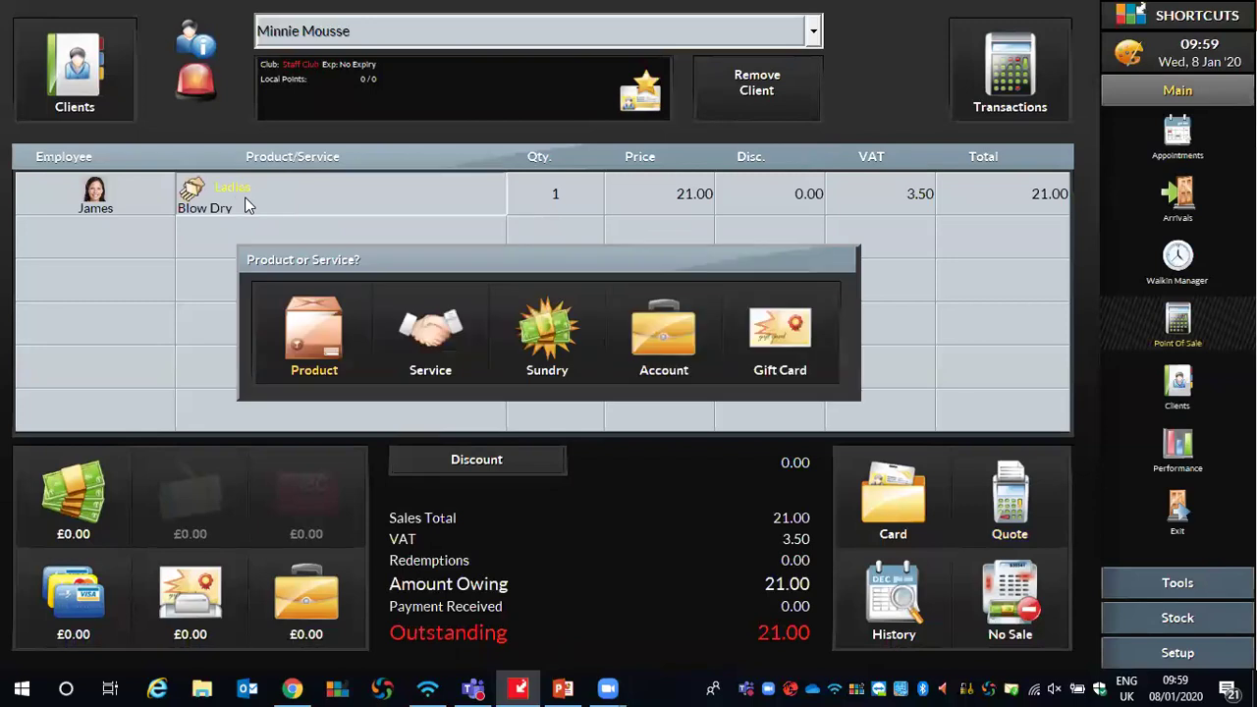
{"action": "left_click", "coordinate": [440, 354]}
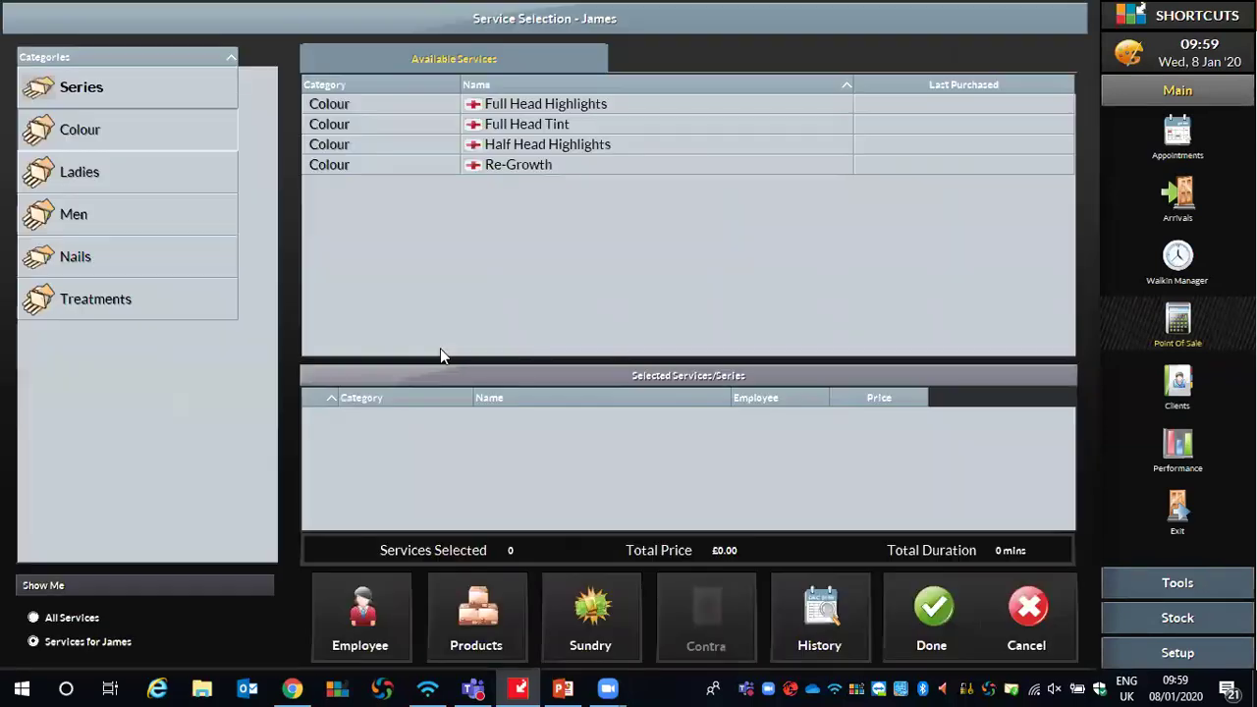
{"action": "left_click", "coordinate": [121, 169]}
{"action": "left_click", "coordinate": [484, 126]}
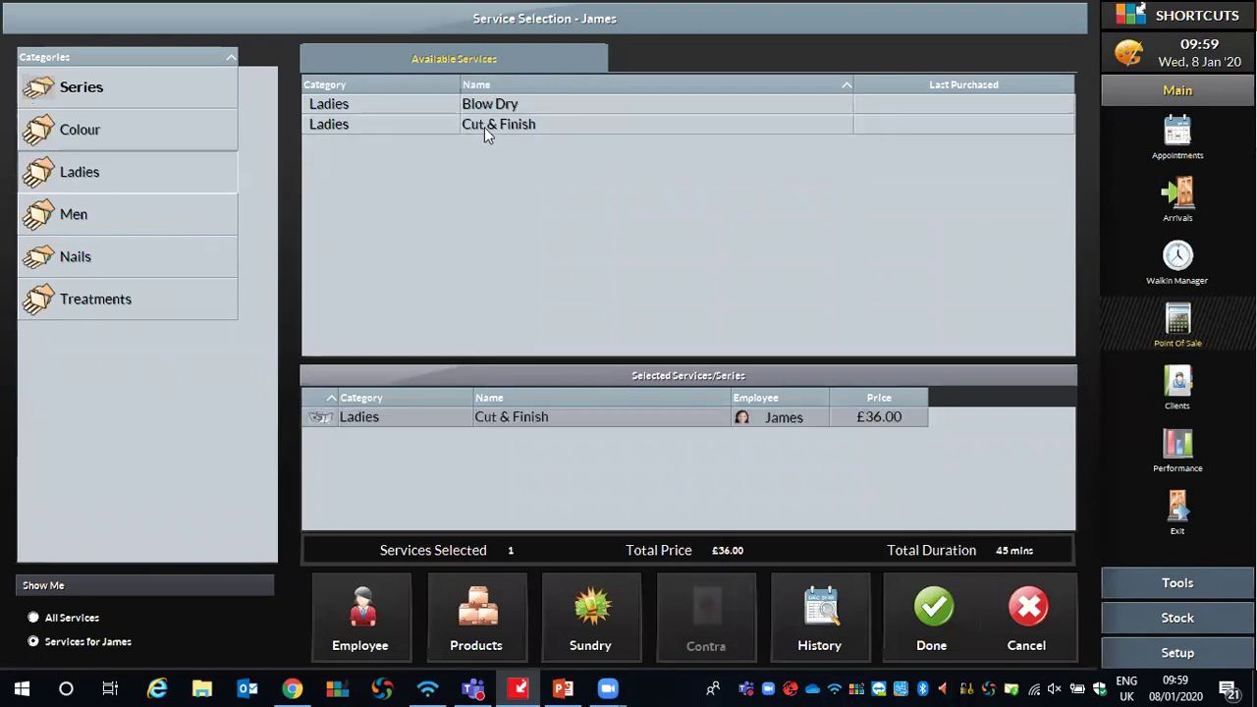
{"action": "left_click", "coordinate": [933, 607]}
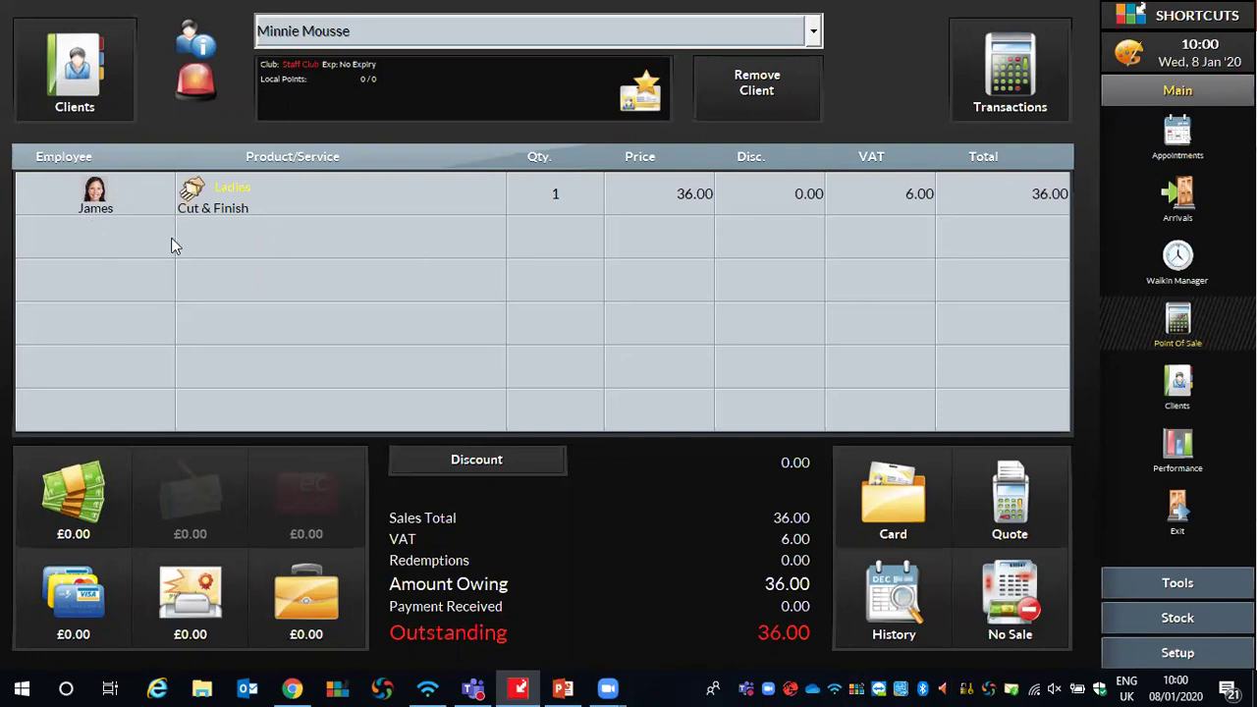
Reassign the Cut & Finish to another stylist and back, then start a second sale line
{"action": "left_click", "coordinate": [87, 194]}
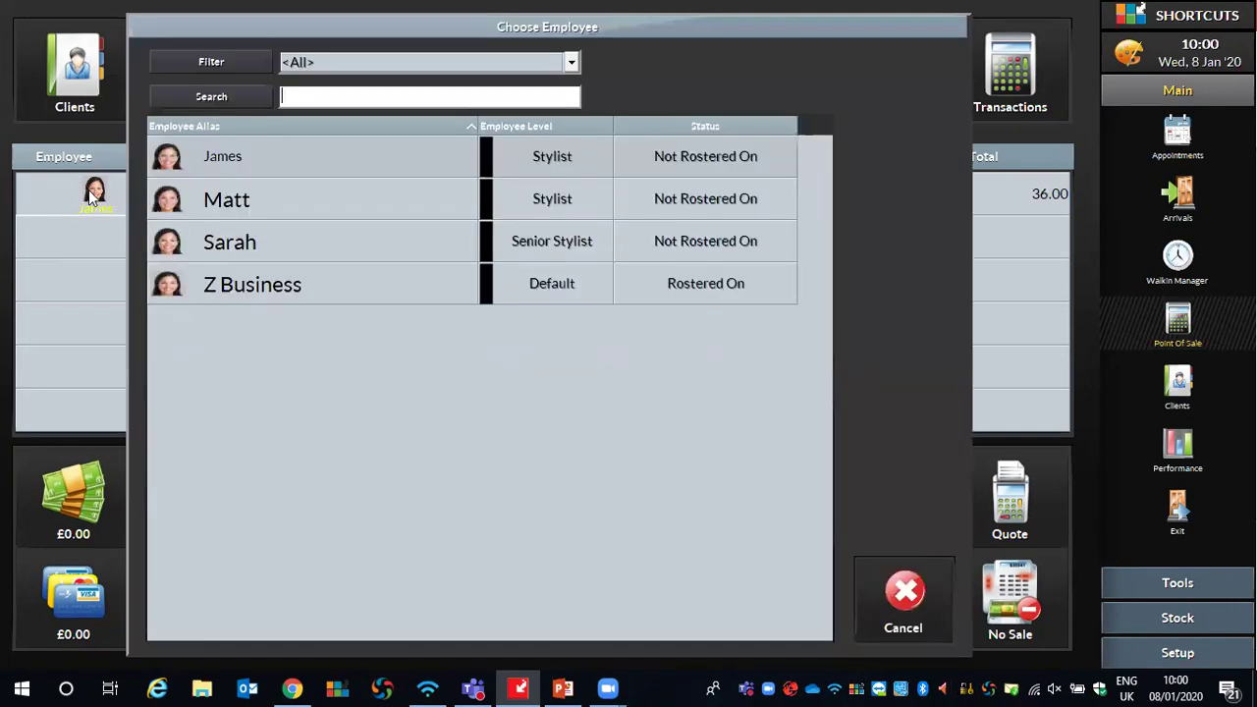
{"action": "left_click", "coordinate": [263, 198]}
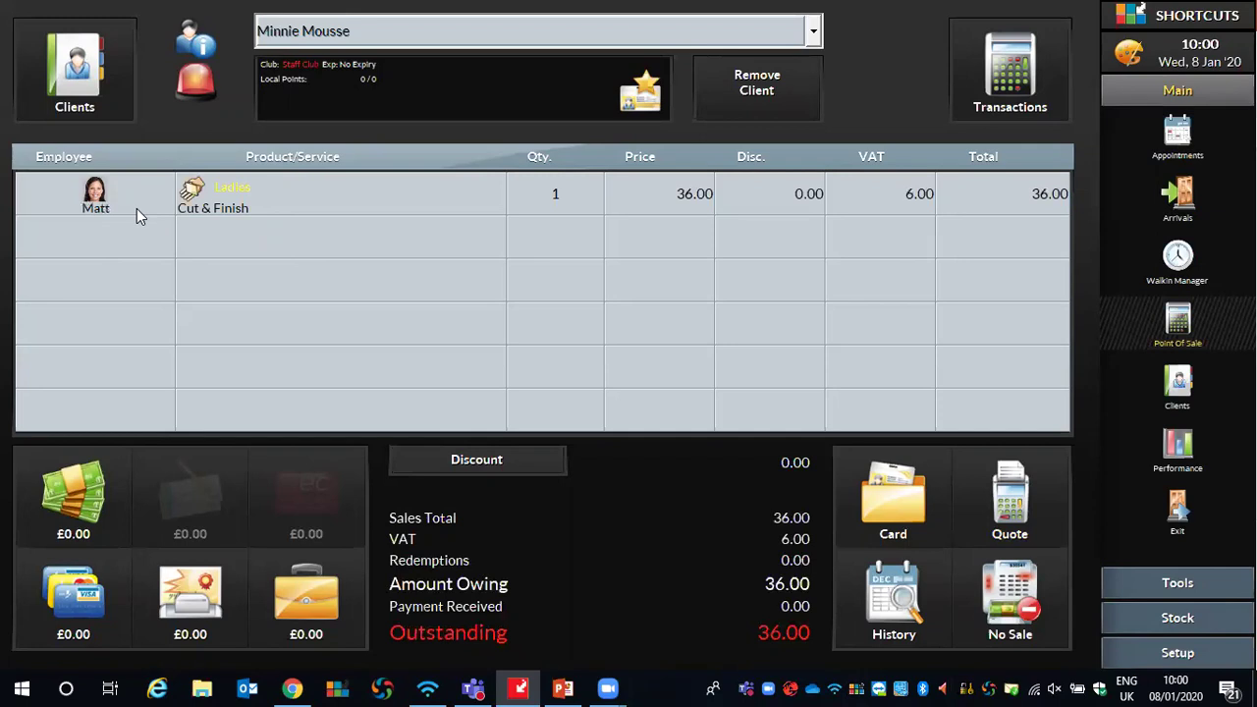
{"action": "left_click", "coordinate": [120, 196]}
{"action": "left_click", "coordinate": [225, 163]}
{"action": "left_click", "coordinate": [261, 241]}
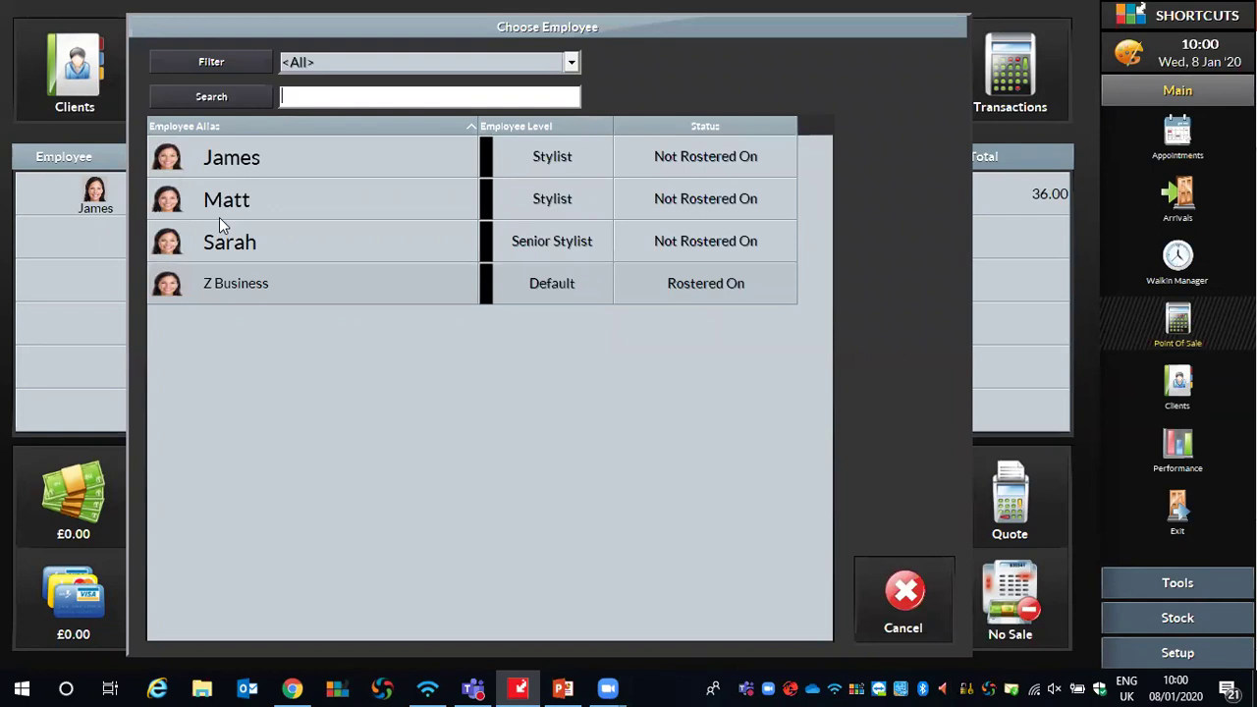
Add Finishing Spray 75 at £6.95 for the original stylist, making the total £42.95
{"action": "left_click", "coordinate": [216, 157]}
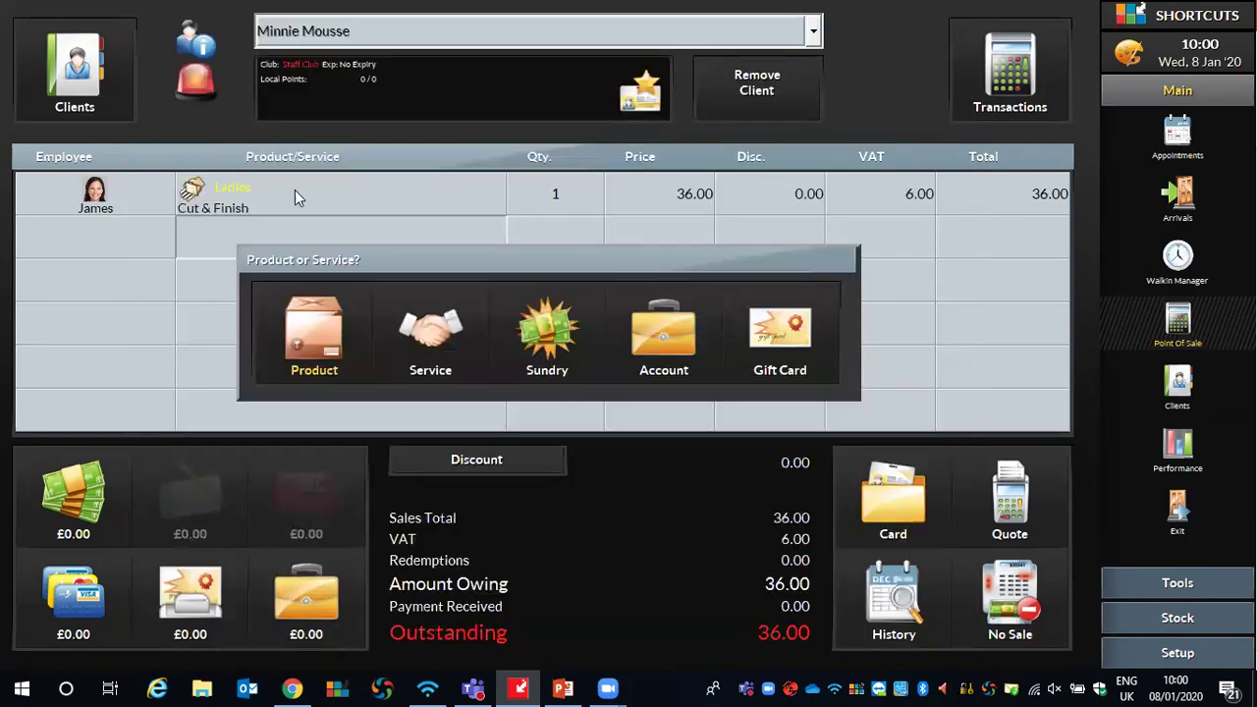
{"action": "left_click", "coordinate": [291, 345]}
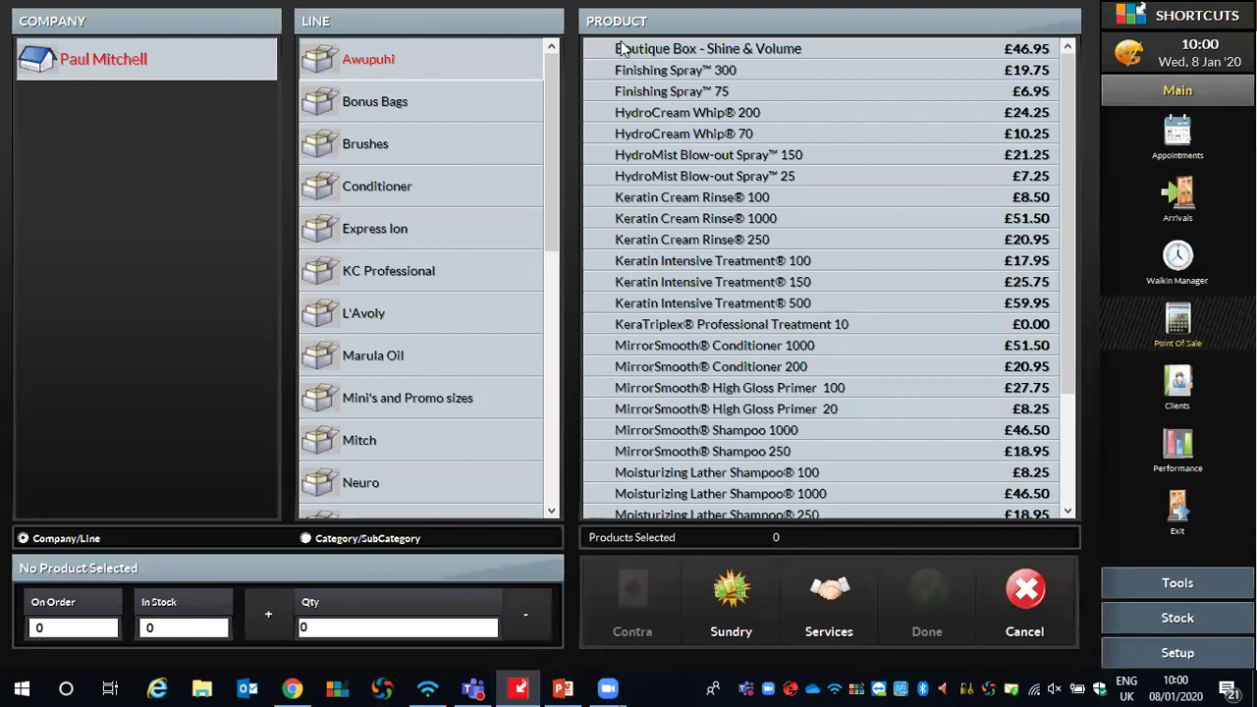
{"action": "left_click", "coordinate": [676, 91]}
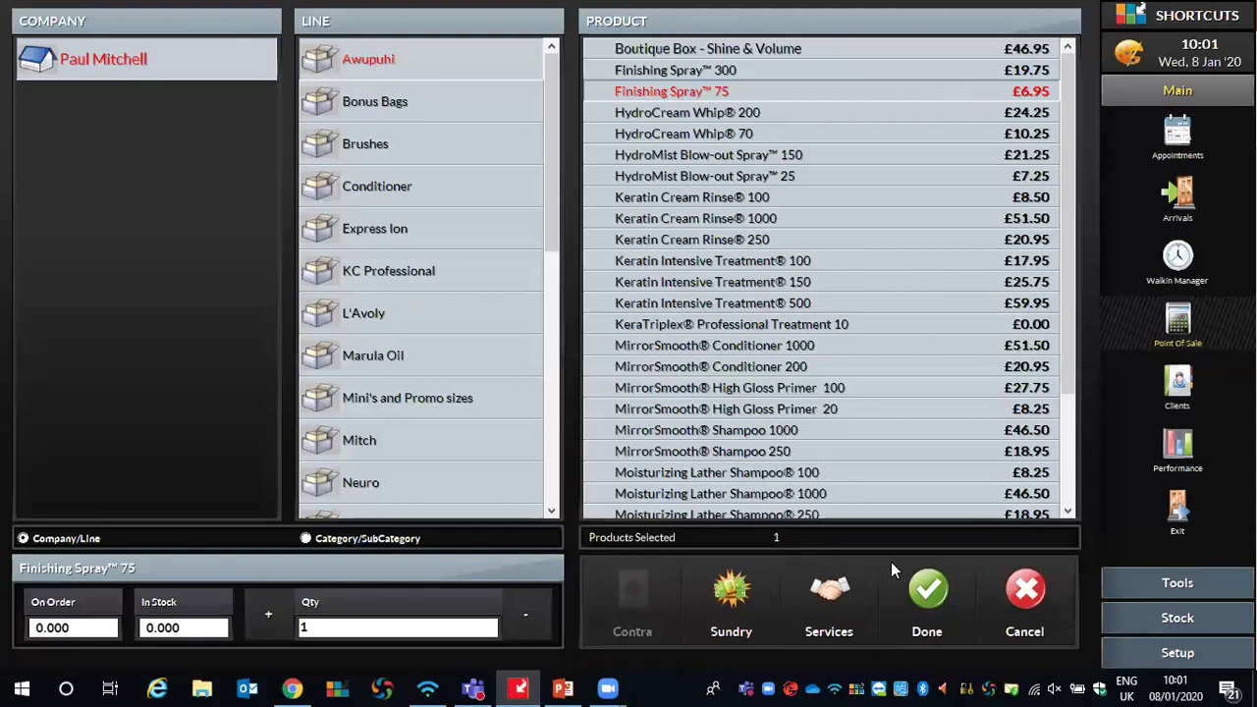
{"action": "left_click", "coordinate": [923, 592]}
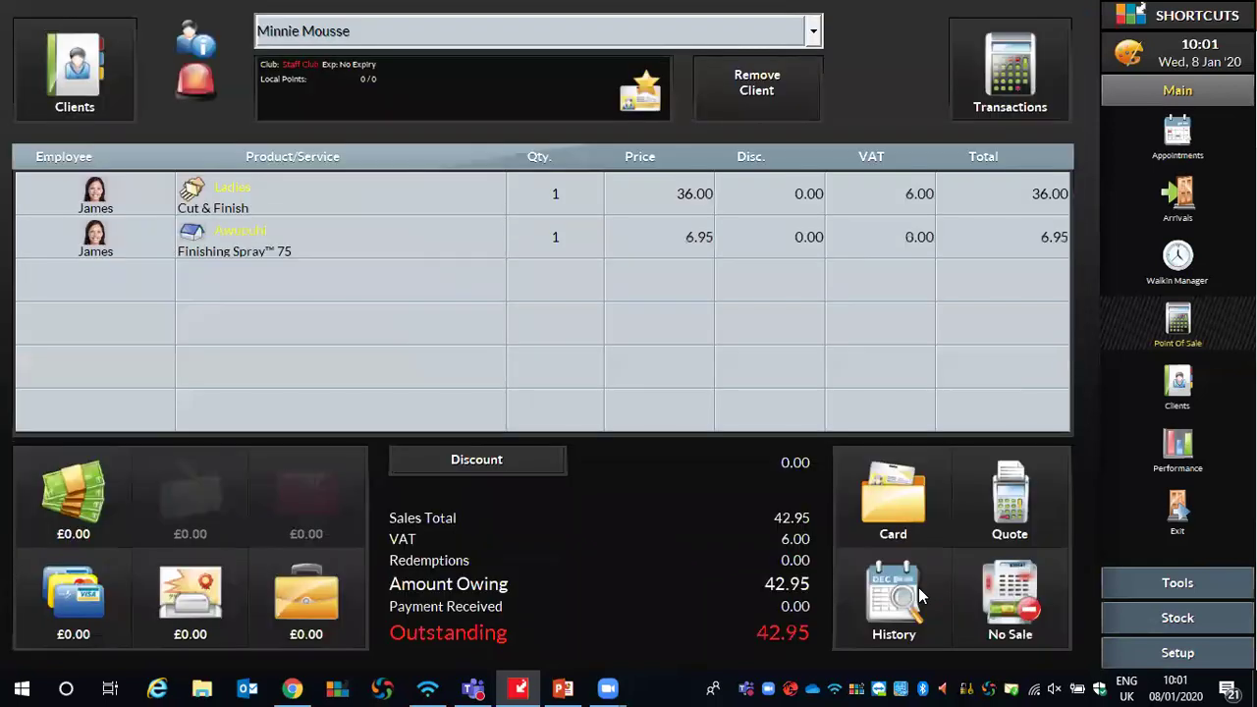
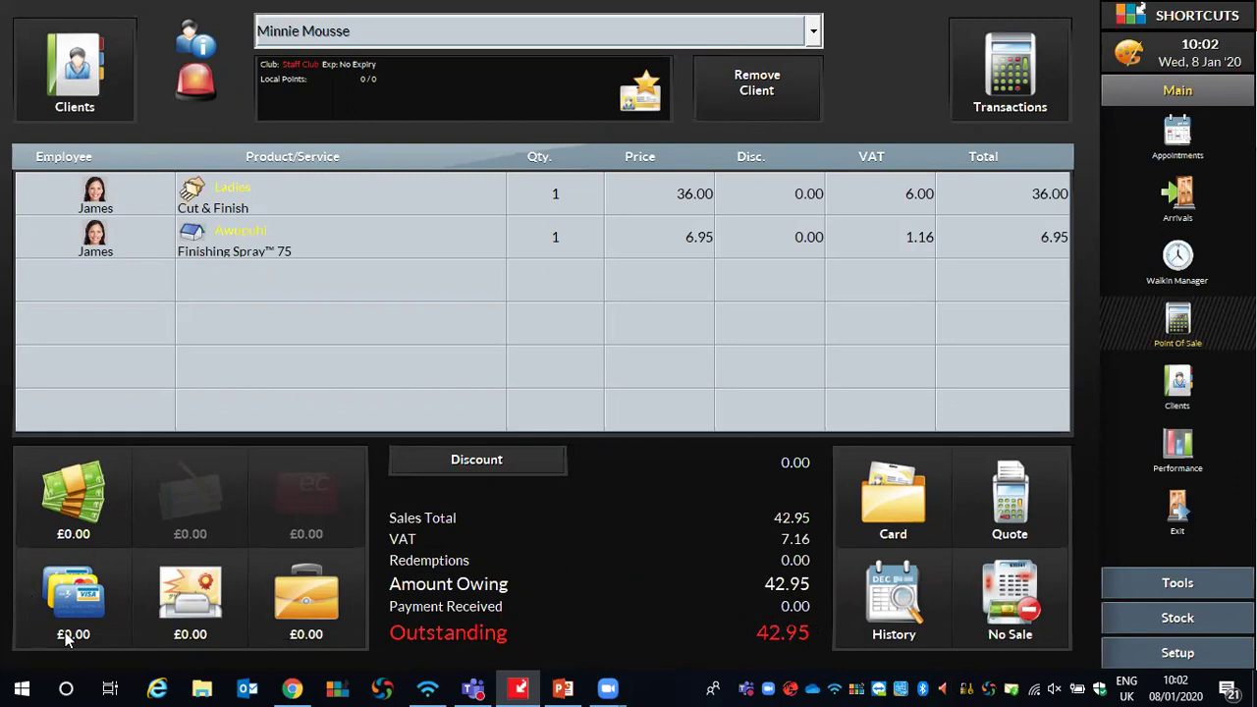
Pay the full £42.95 by credit/debit card, leaving £0.00 change due
{"action": "left_click", "coordinate": [66, 596]}
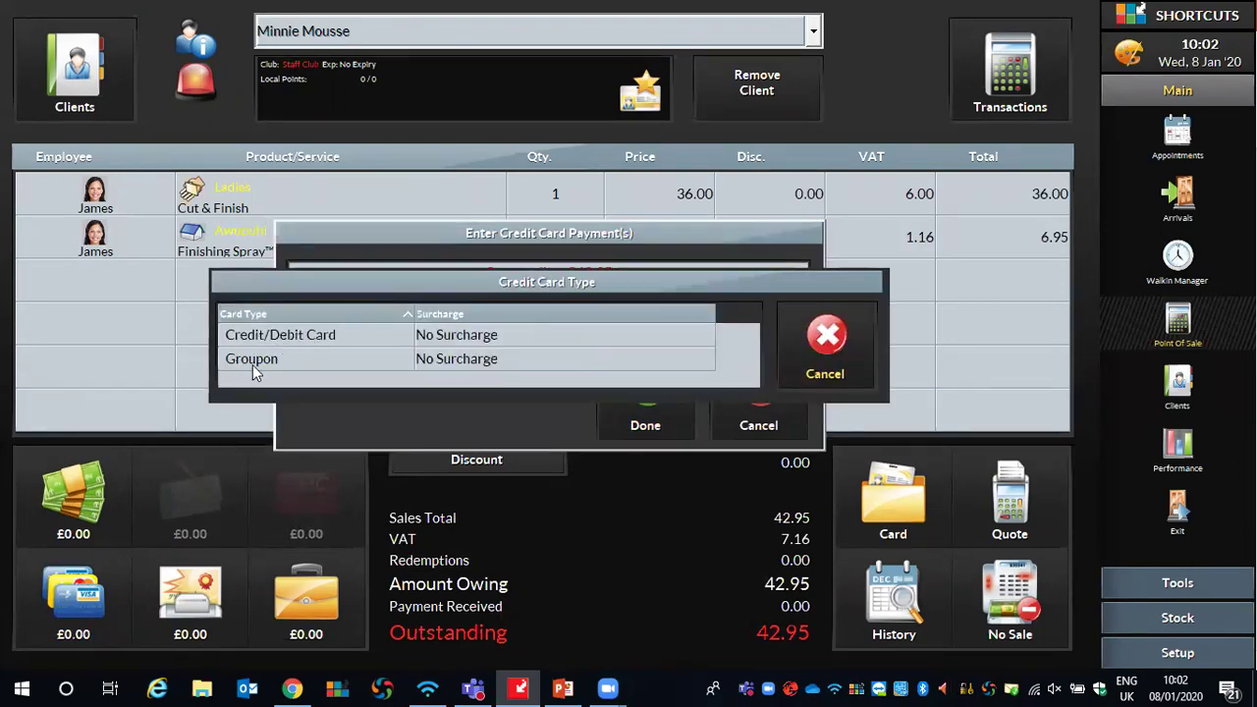
{"action": "left_click", "coordinate": [322, 334]}
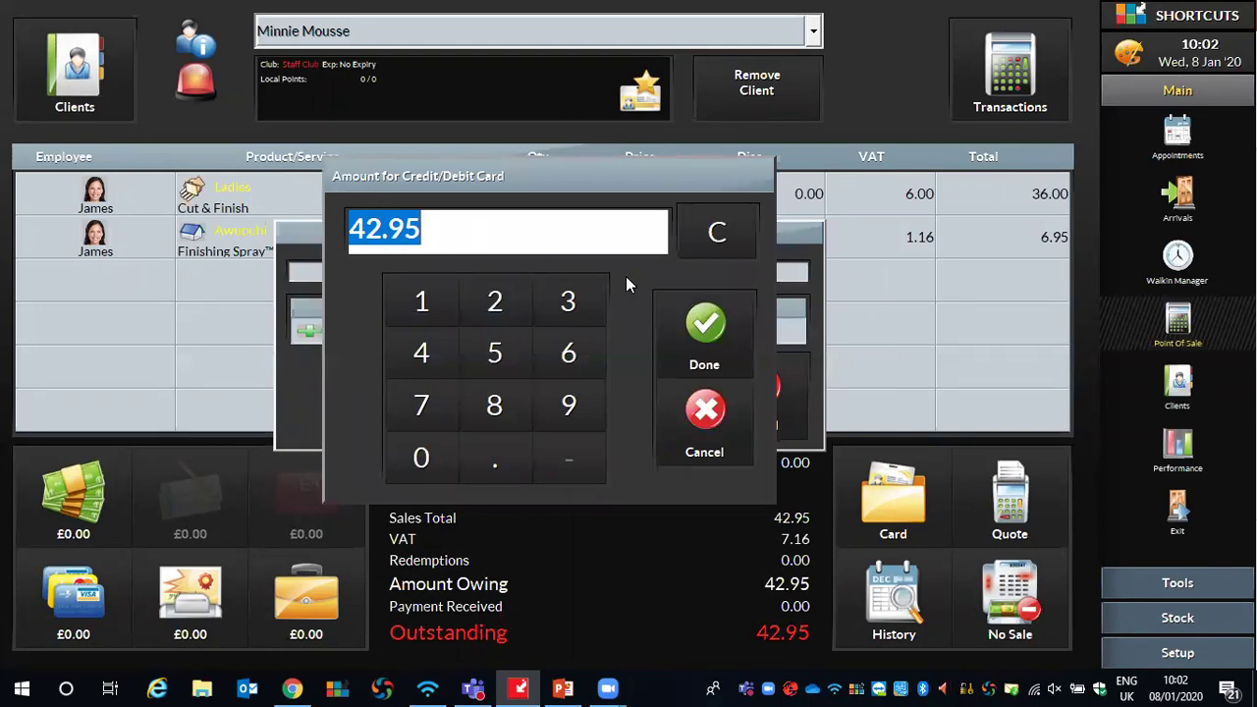
{"action": "left_click", "coordinate": [720, 330]}
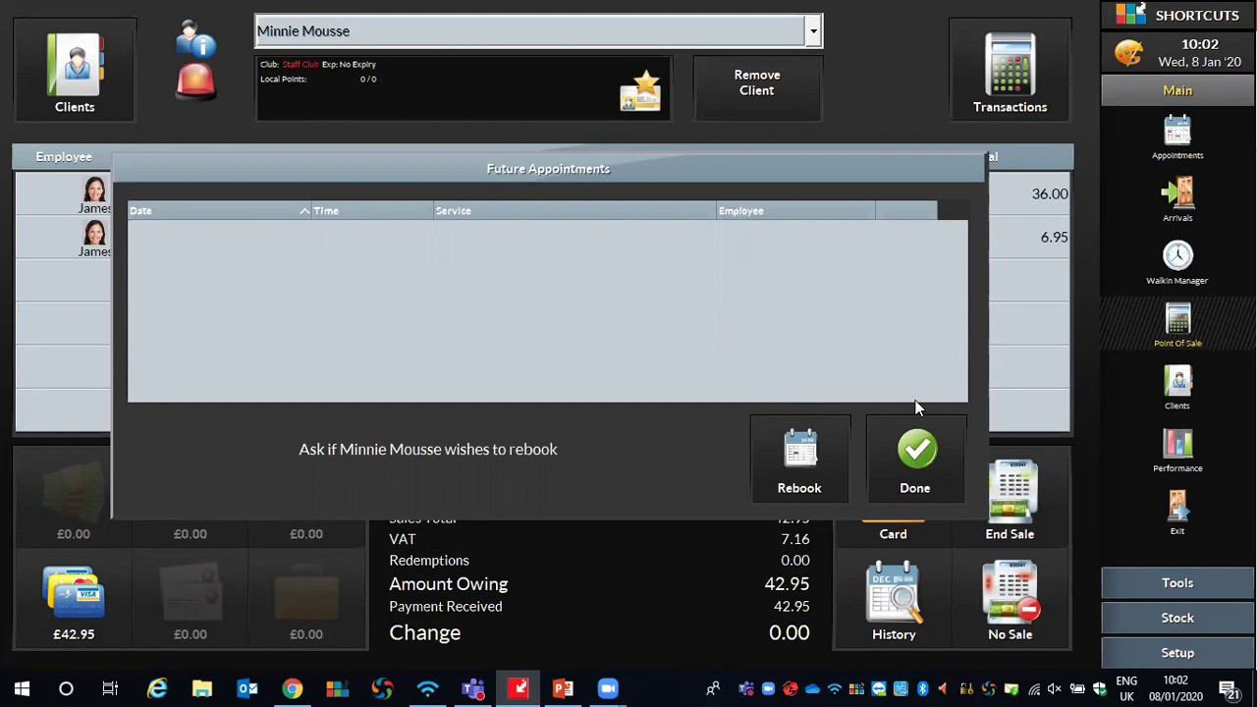
Skip rebooking and end the £42.95 card-paid sale
{"action": "left_click", "coordinate": [918, 446]}
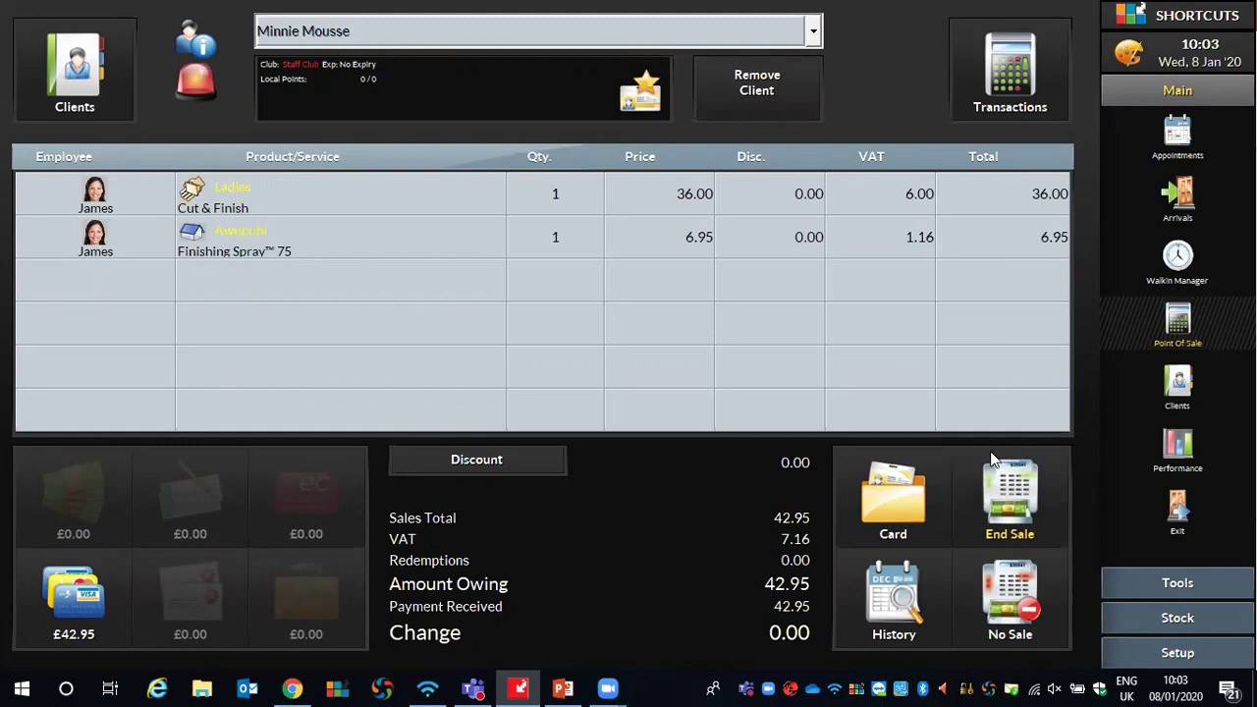
{"action": "left_click", "coordinate": [1031, 483]}
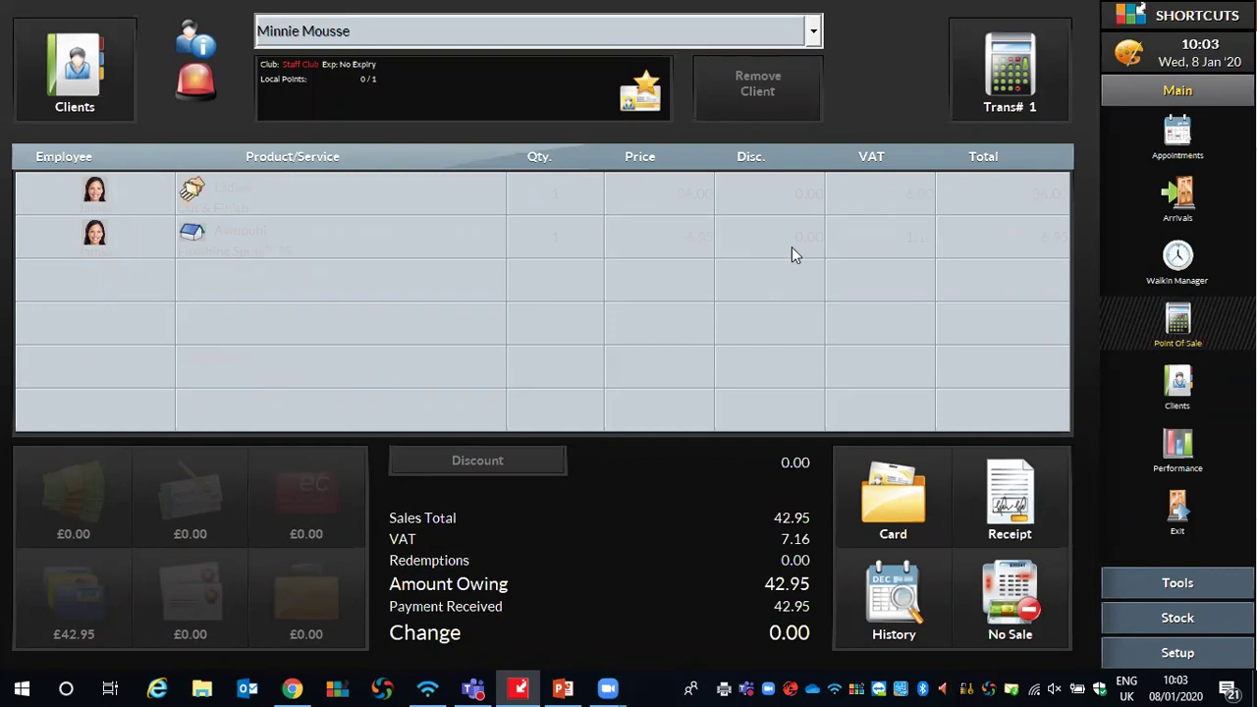
{"action": "left_click", "coordinate": [1177, 138]}
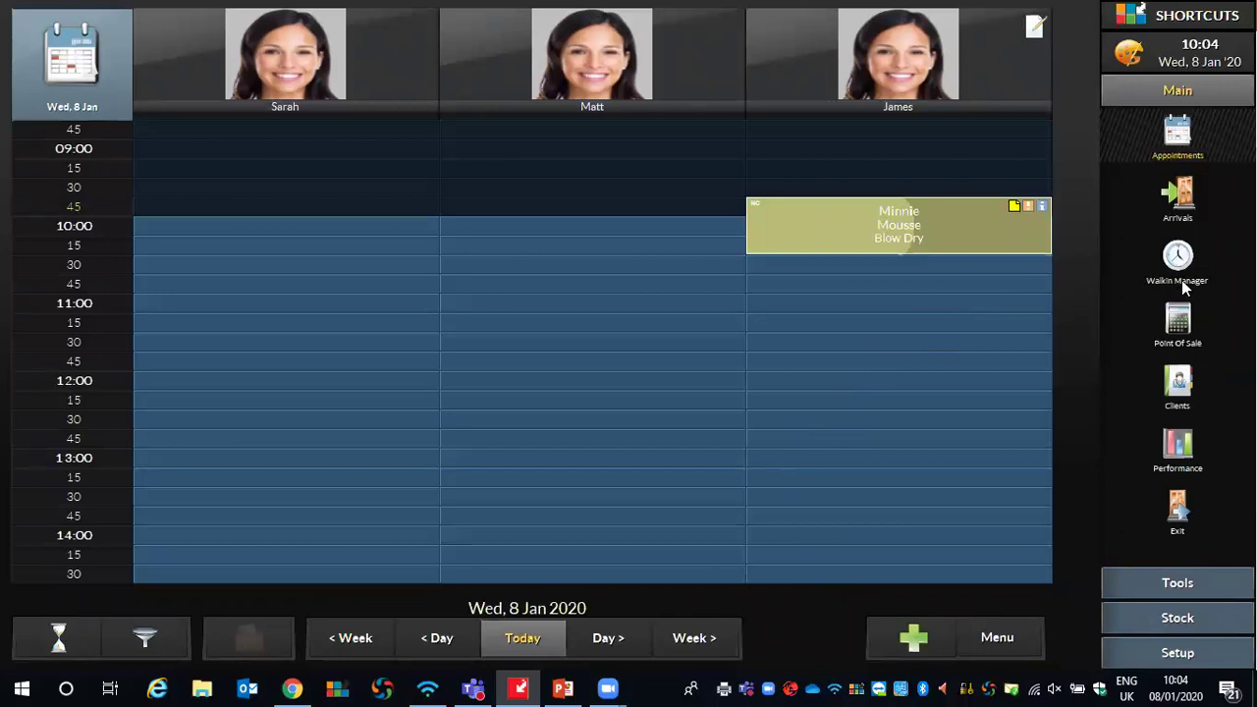
{"action": "left_click", "coordinate": [1196, 333]}
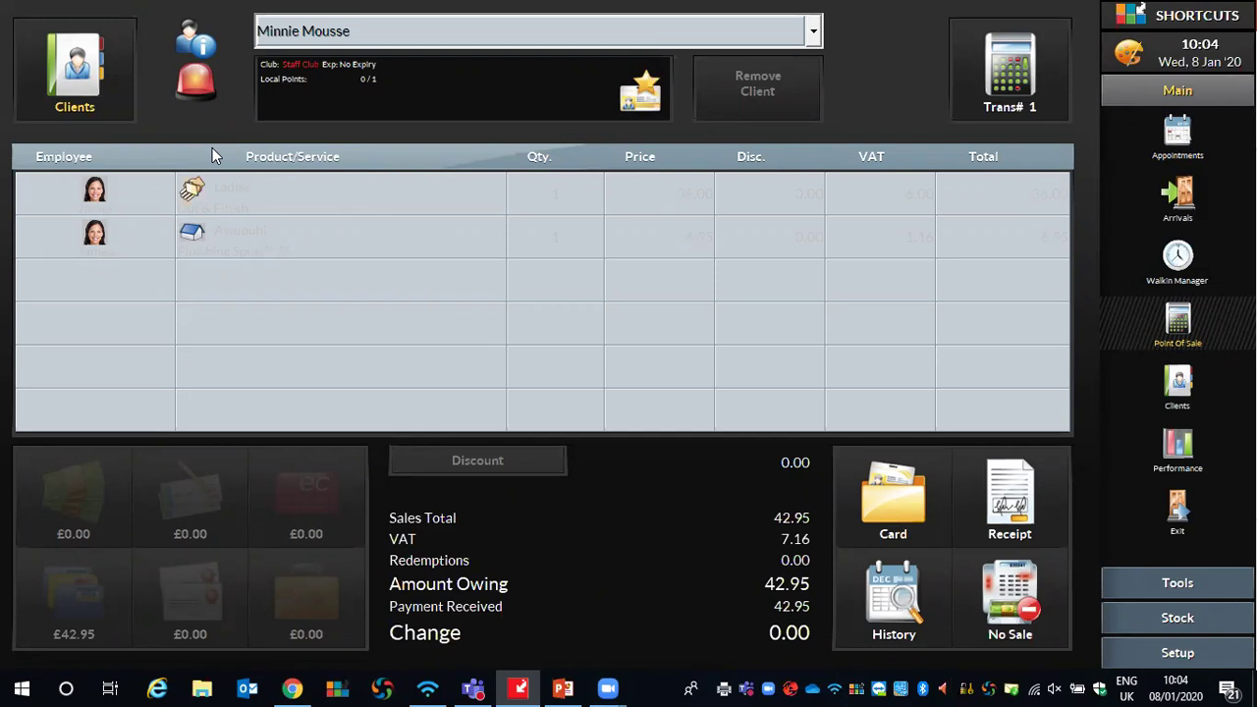
Select the next client from the Clients list to start their sale
{"action": "left_click", "coordinate": [90, 87]}
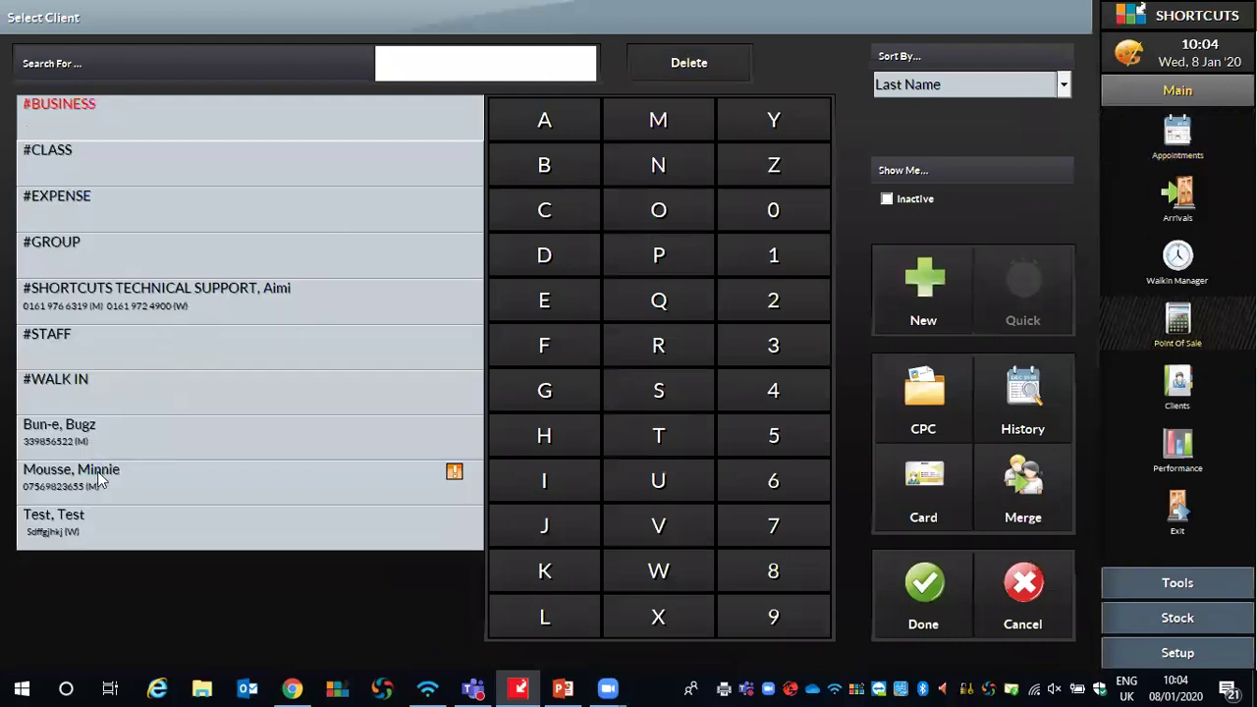
{"action": "left_click", "coordinate": [58, 438]}
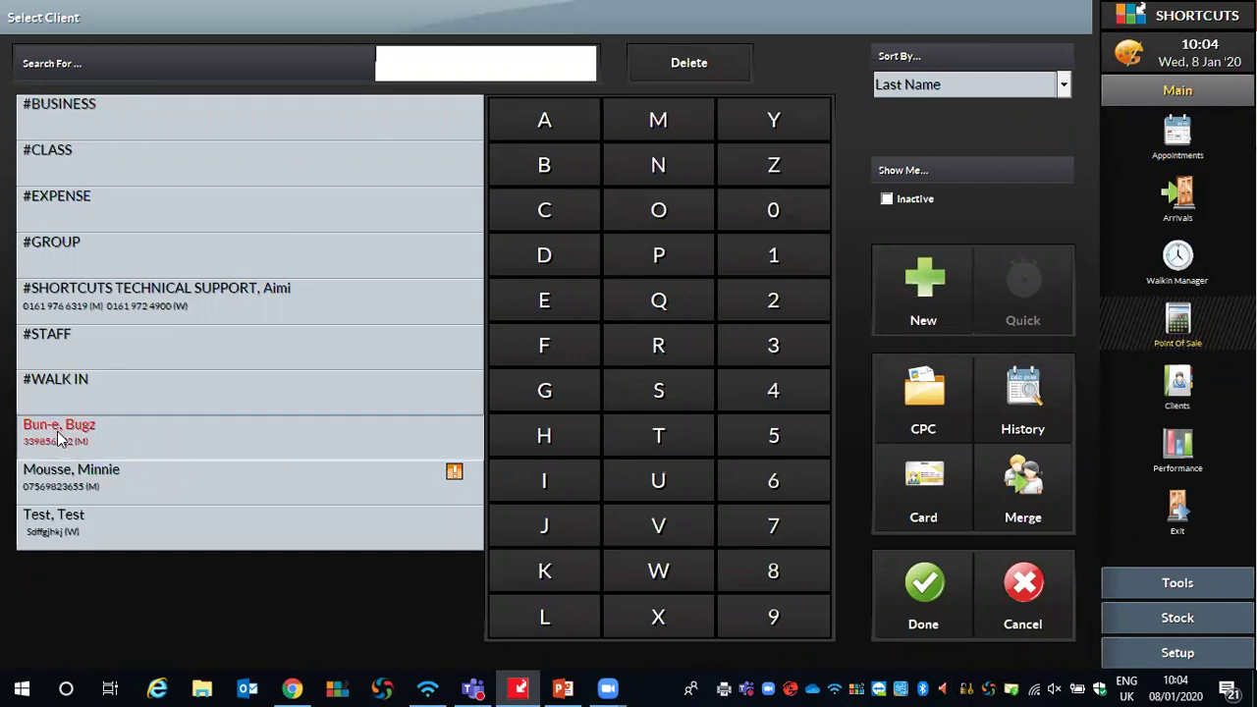
{"action": "left_click", "coordinate": [925, 569]}
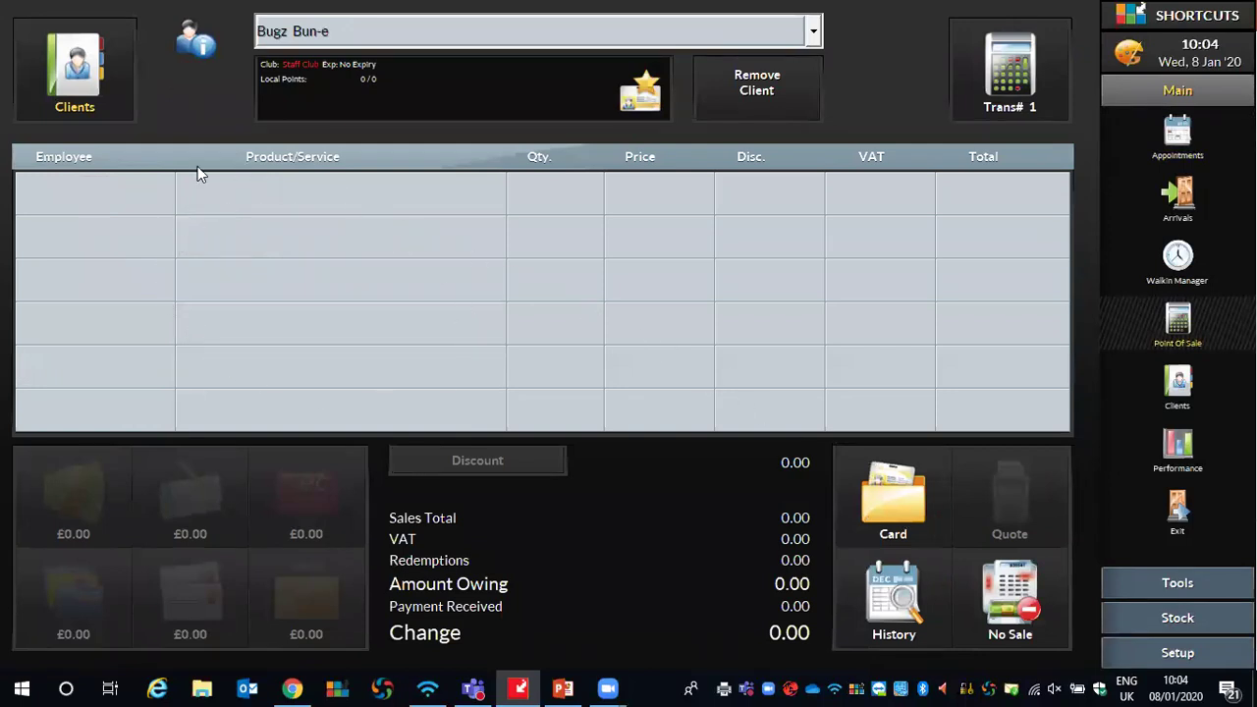
Add a Pay To Account line for a stylist, priced at 25.00
{"action": "left_click", "coordinate": [213, 208]}
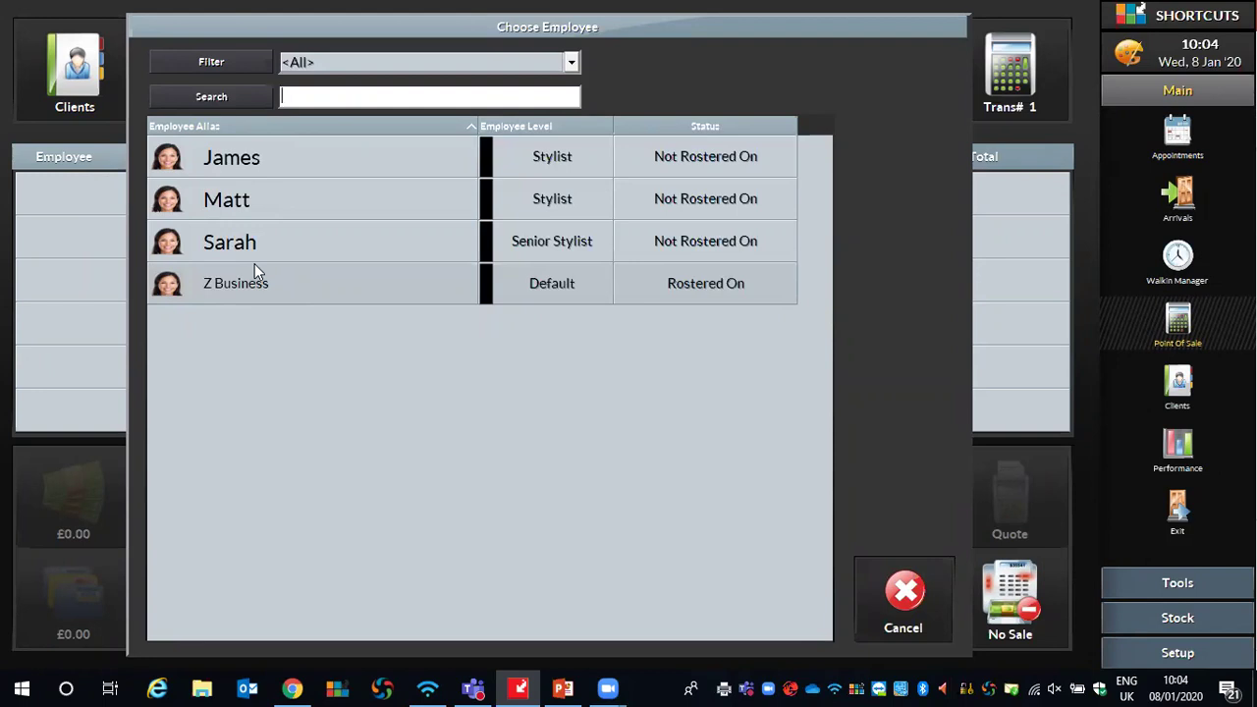
{"action": "left_click", "coordinate": [236, 169]}
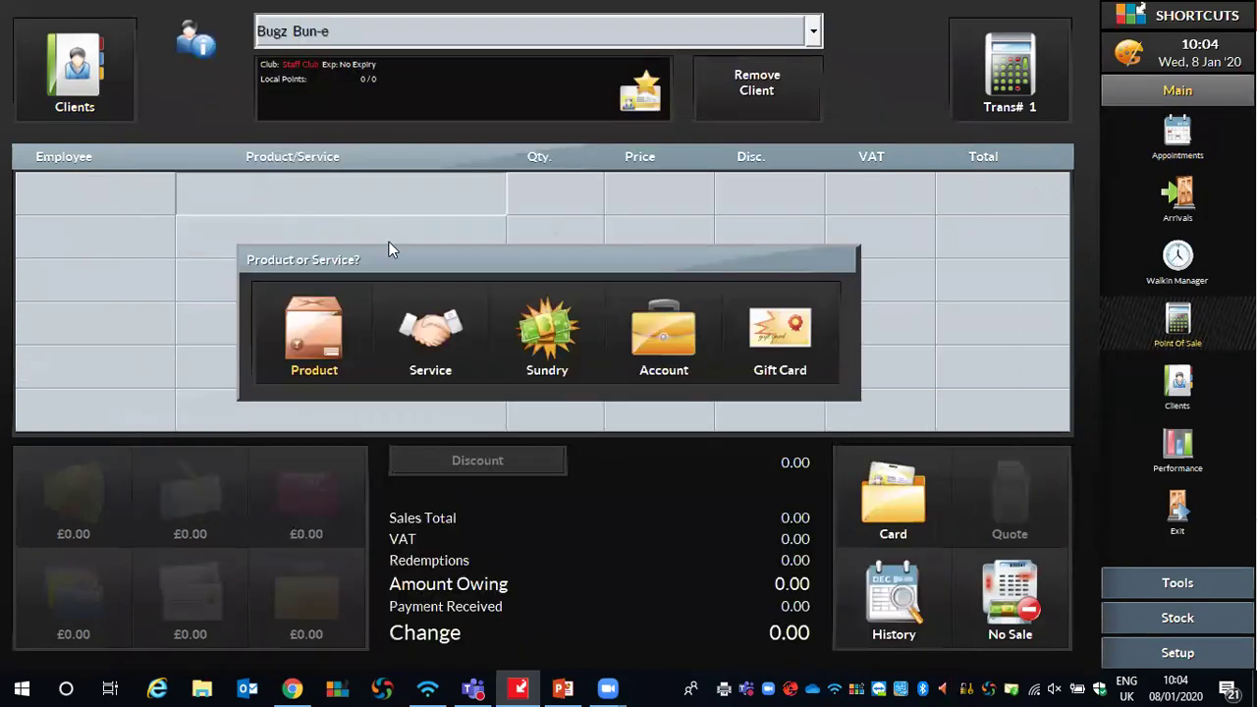
{"action": "left_click", "coordinate": [661, 357]}
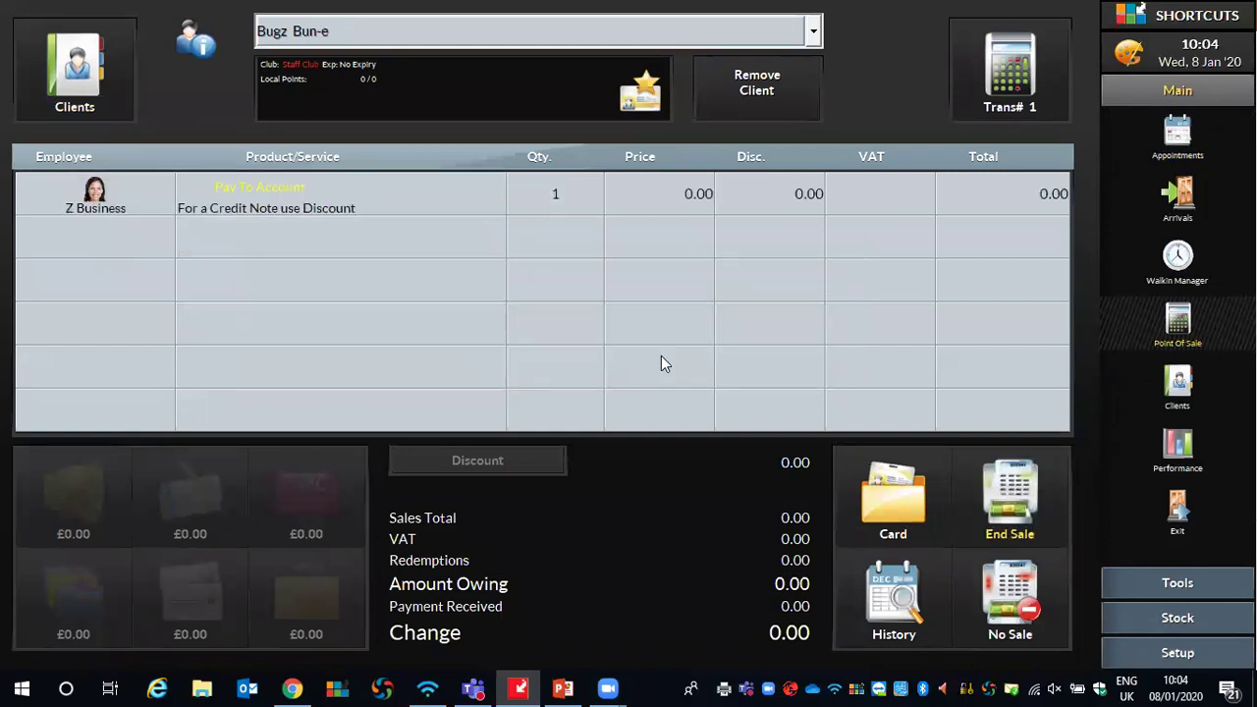
{"action": "left_click", "coordinate": [646, 201]}
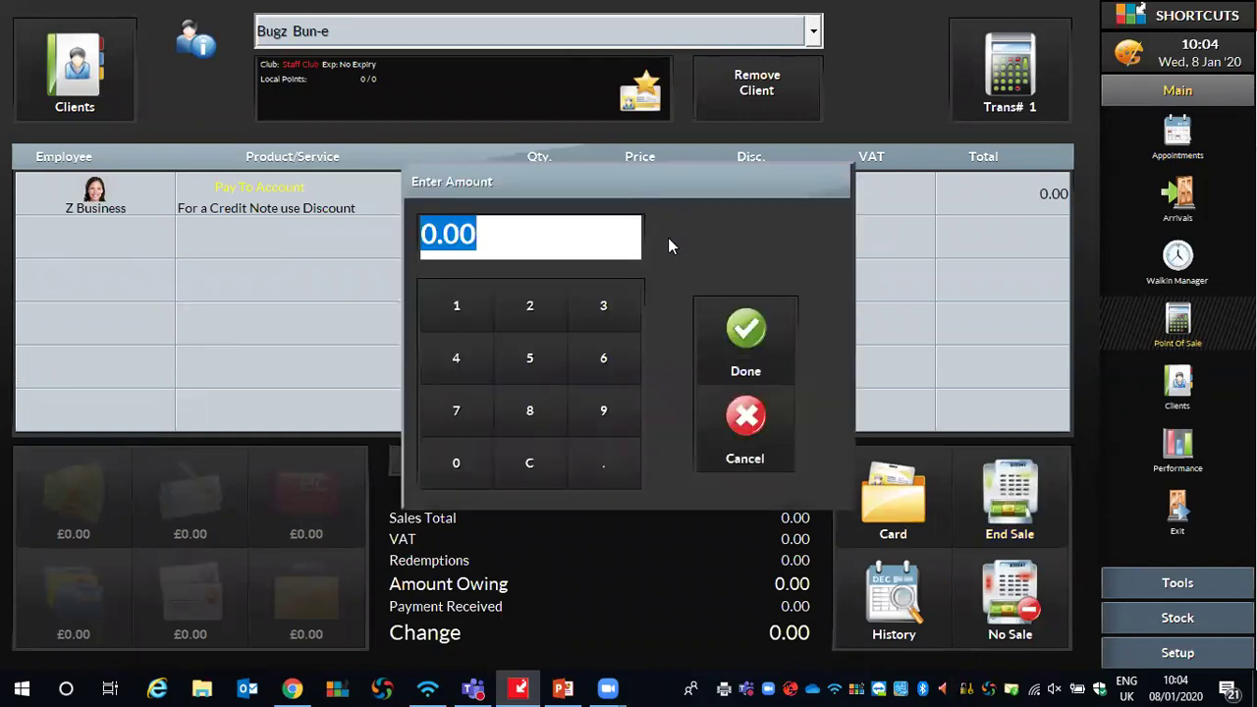
{"action": "left_click", "coordinate": [545, 310]}
{"action": "left_click", "coordinate": [534, 358]}
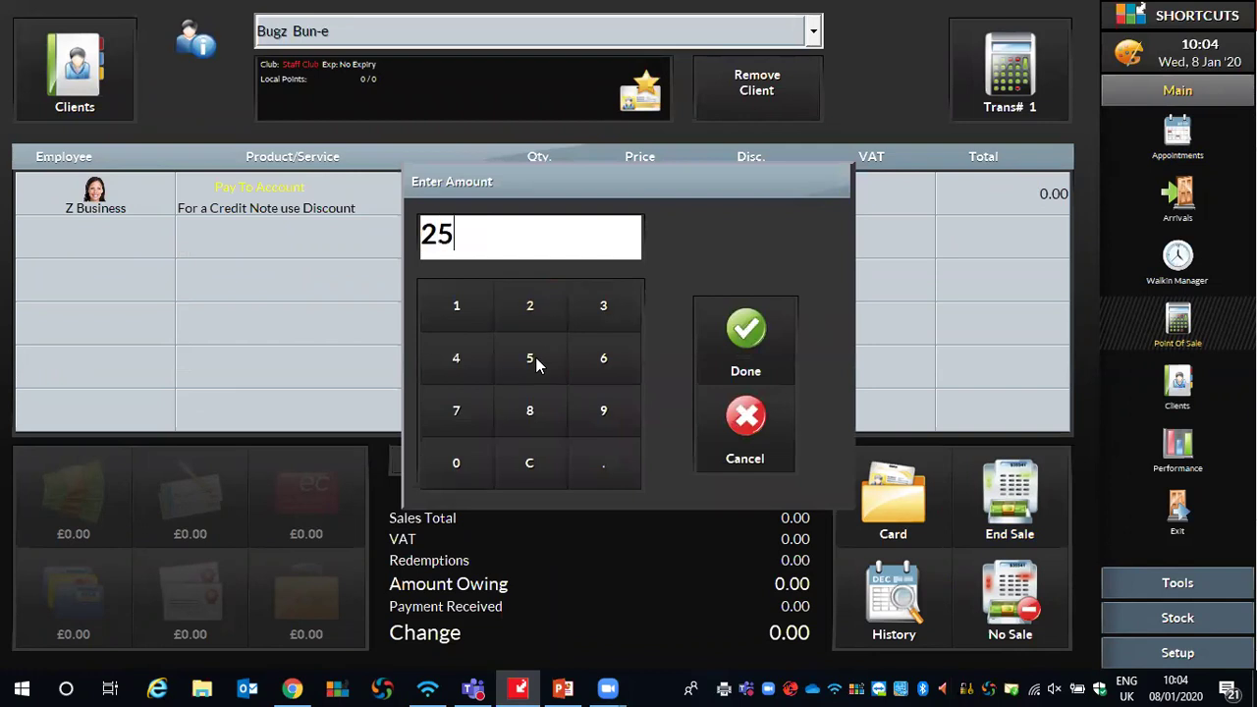
{"action": "left_click", "coordinate": [738, 332]}
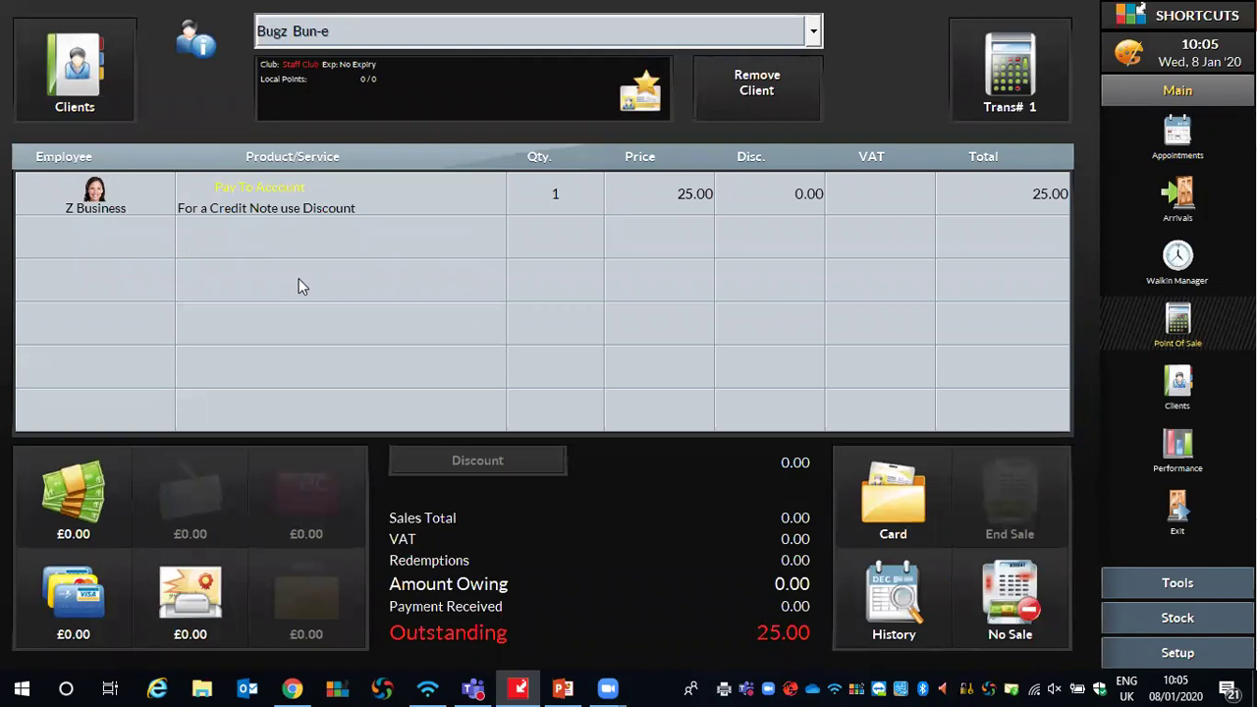
Take the £25.00 account payment in cash and end the sale
{"action": "left_click", "coordinate": [79, 486]}
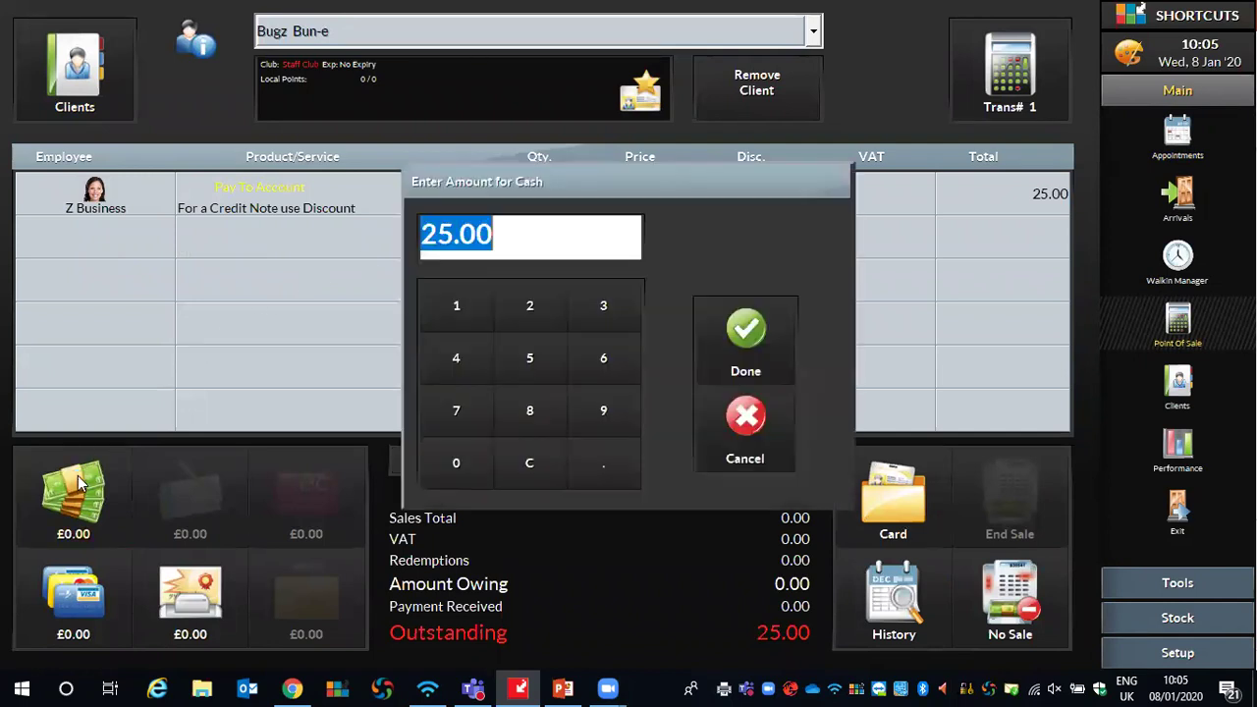
{"action": "left_click", "coordinate": [743, 314]}
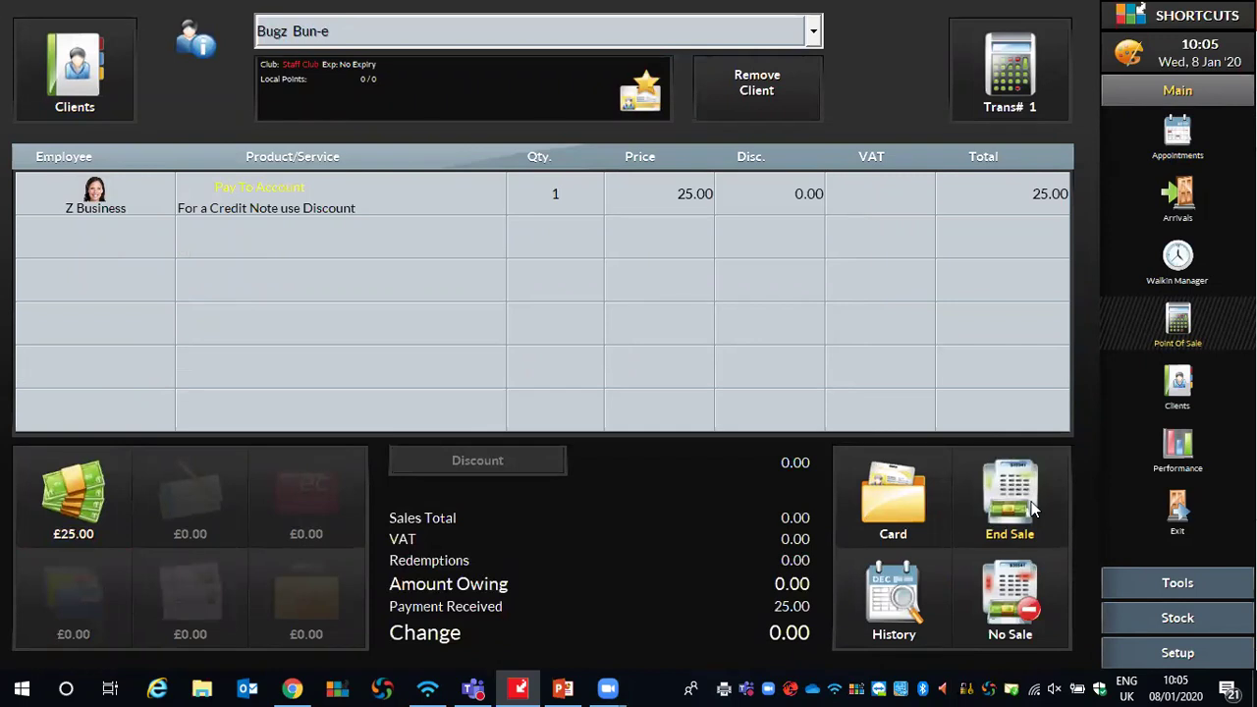
{"action": "left_click", "coordinate": [1033, 508]}
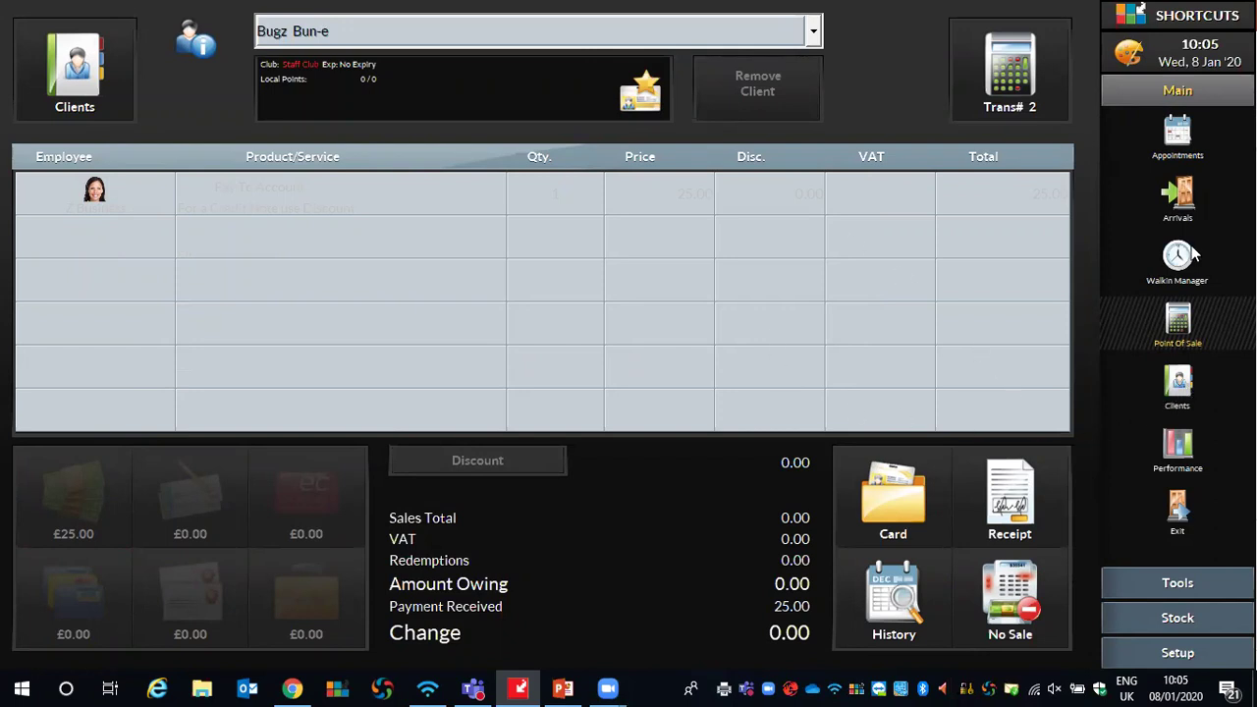
Check the client's account shows £25.00, then return to the appointment book
{"action": "left_click", "coordinate": [1178, 382]}
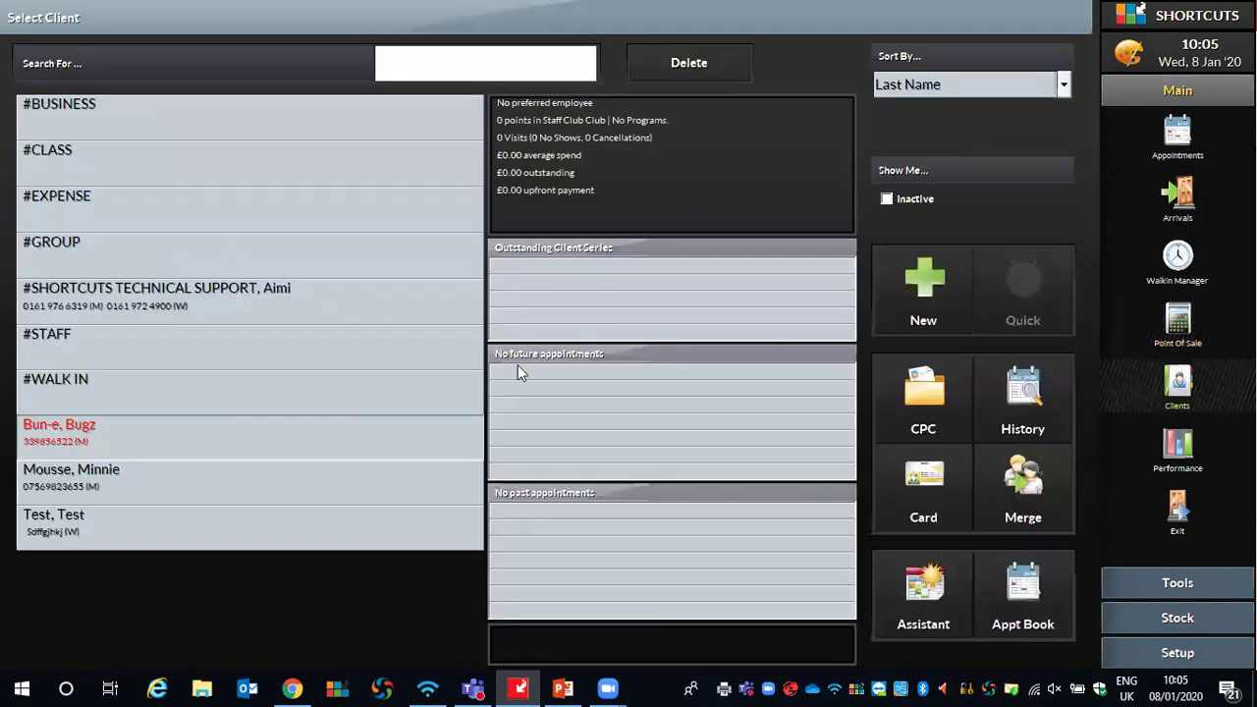
{"action": "left_click", "coordinate": [105, 423]}
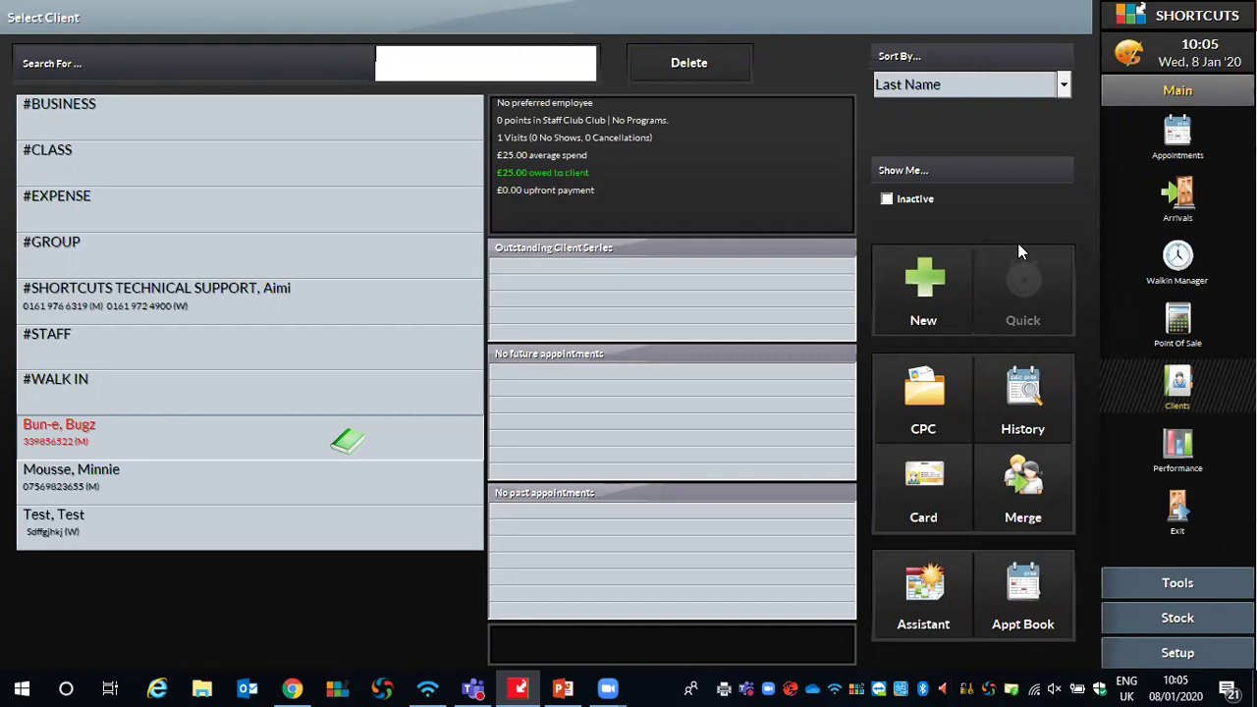
{"action": "left_click", "coordinate": [1188, 143]}
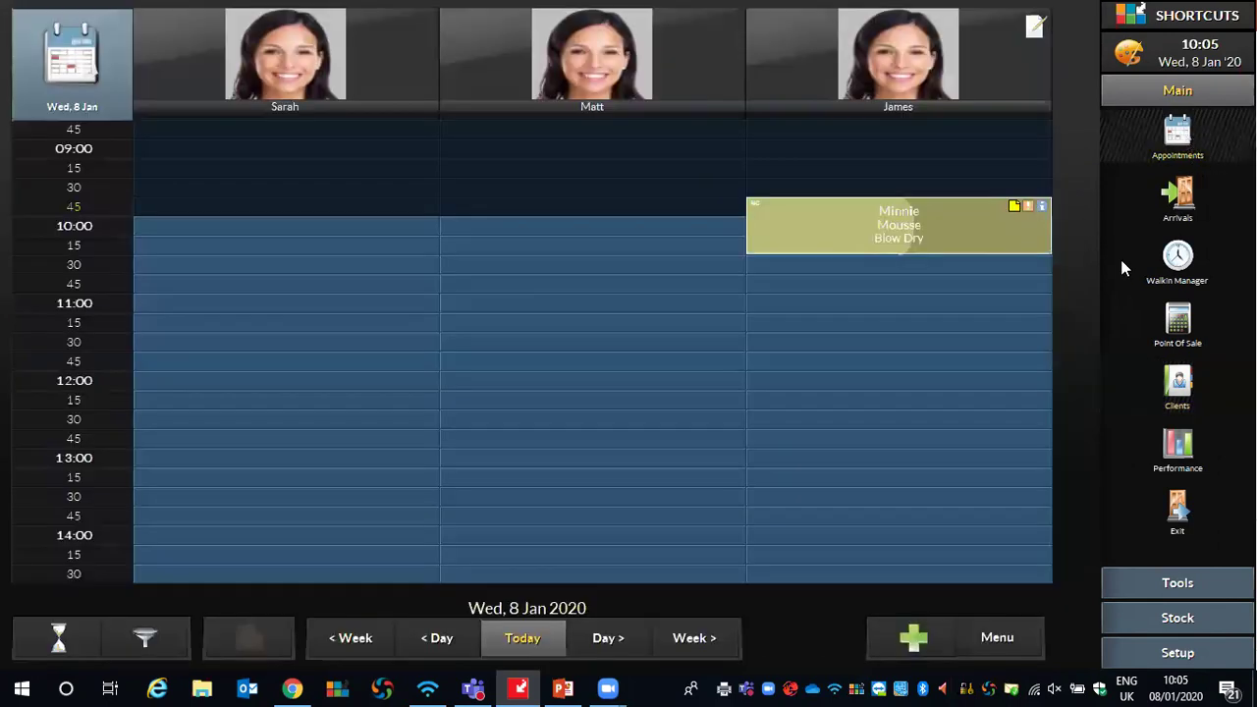
Start a 10:45 booking with the third stylist for the client, tagged Request Client
{"action": "left_click", "coordinate": [760, 286]}
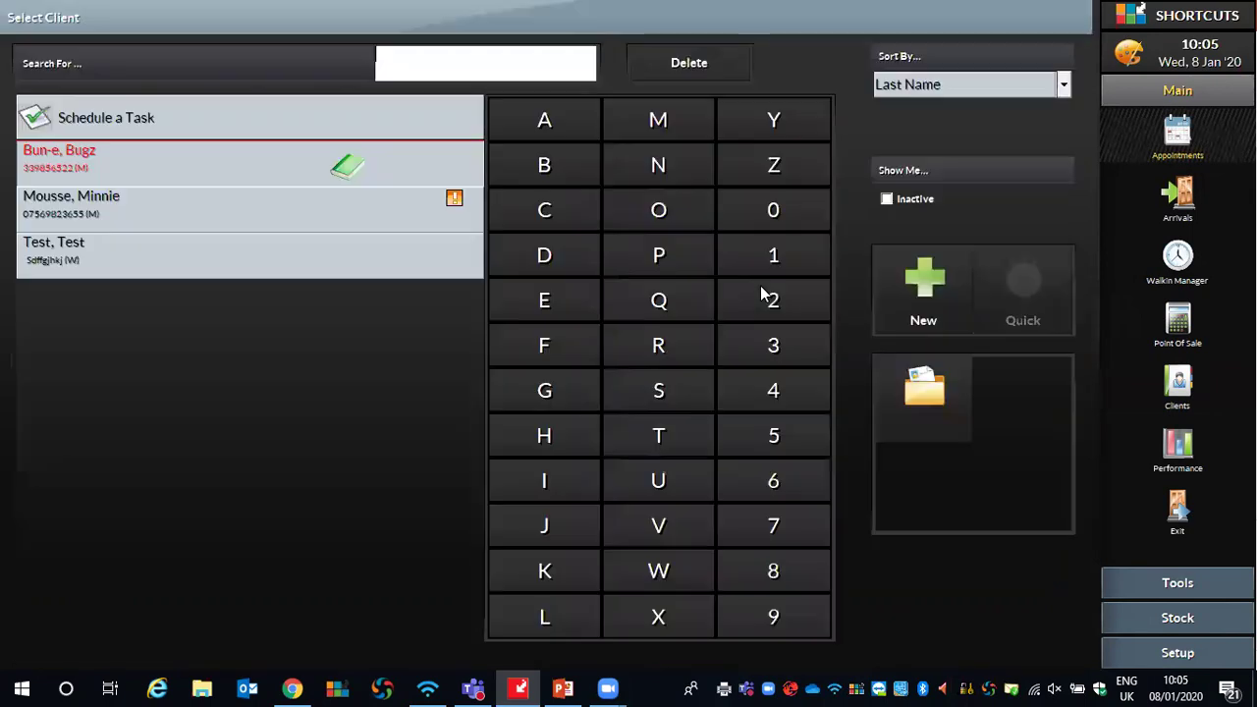
{"action": "left_click", "coordinate": [221, 160]}
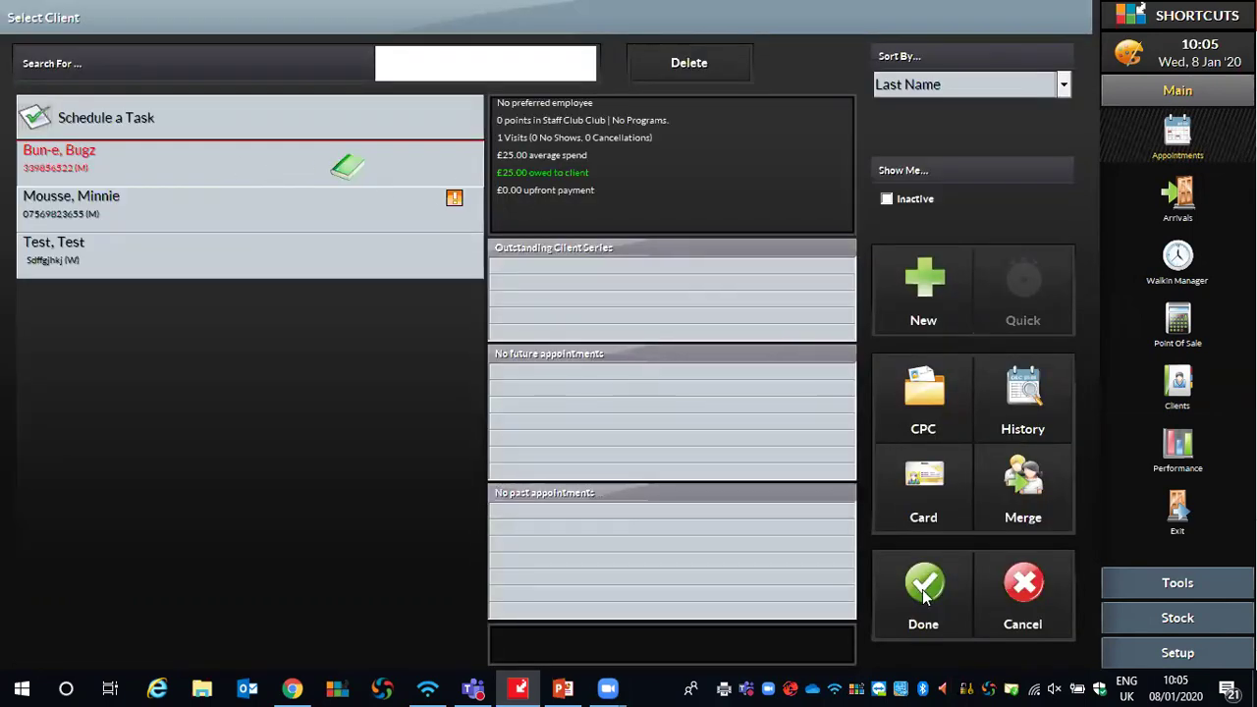
{"action": "left_click", "coordinate": [923, 594]}
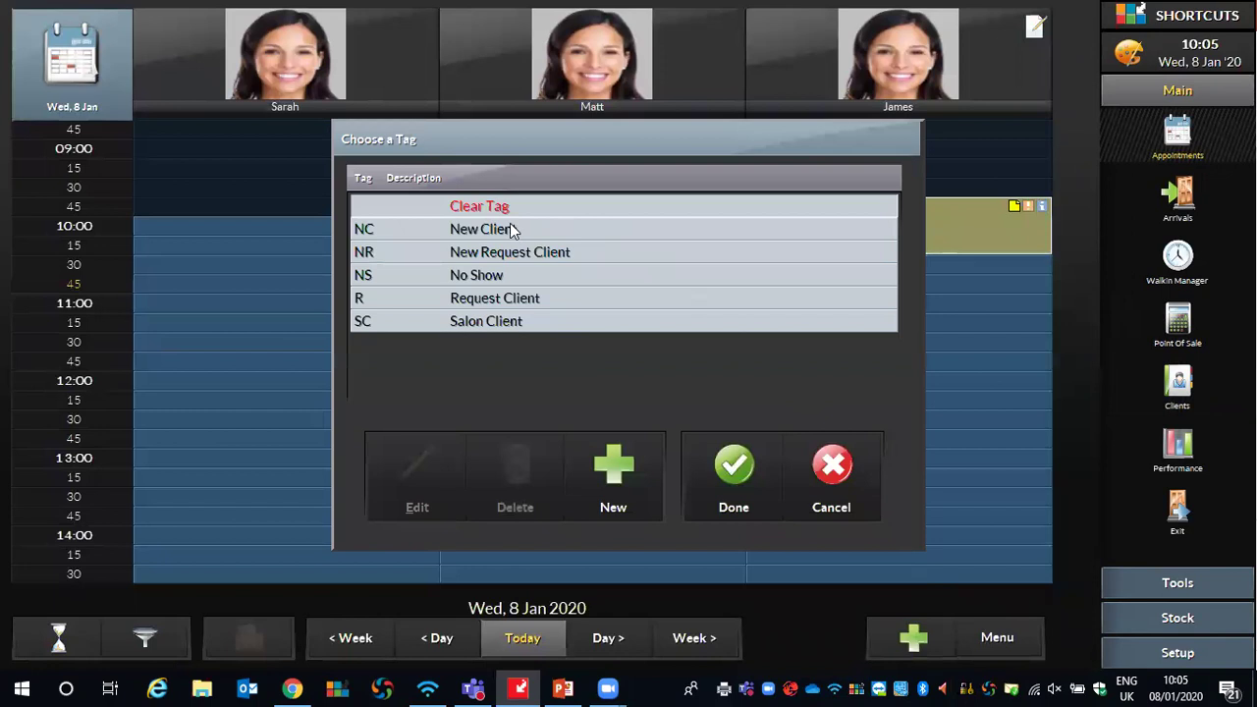
{"action": "left_click", "coordinate": [498, 297]}
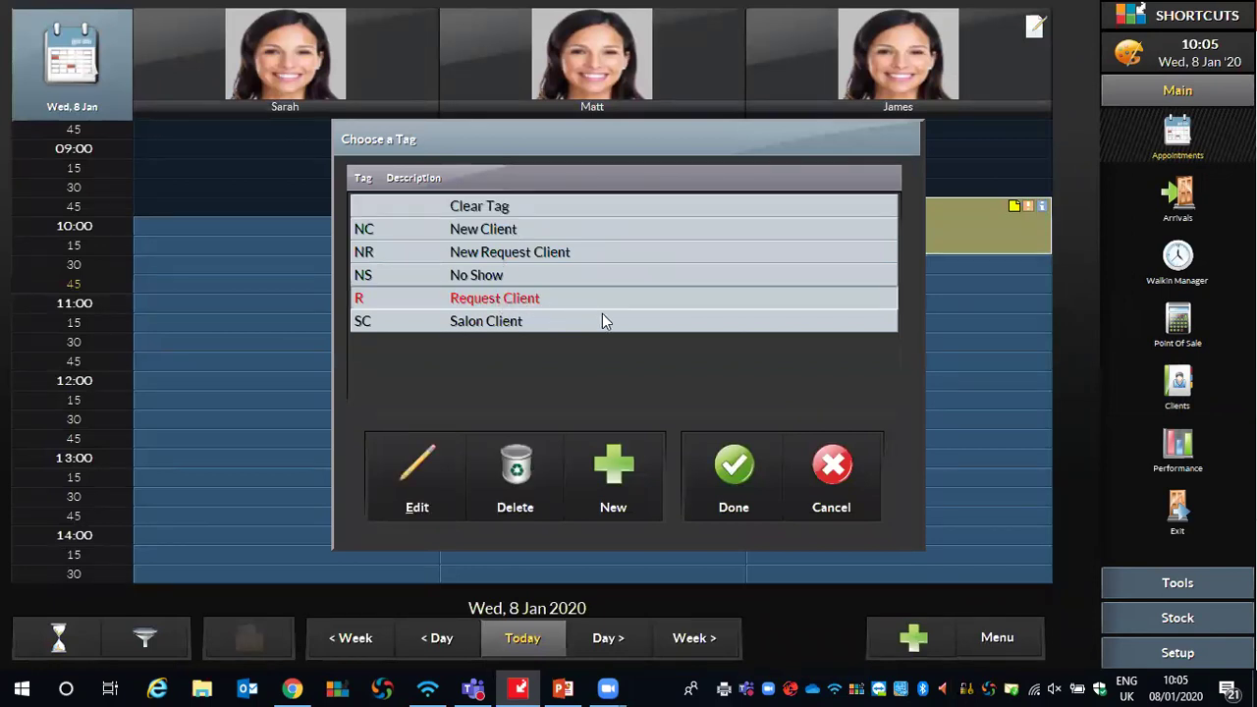
{"action": "left_click", "coordinate": [736, 460]}
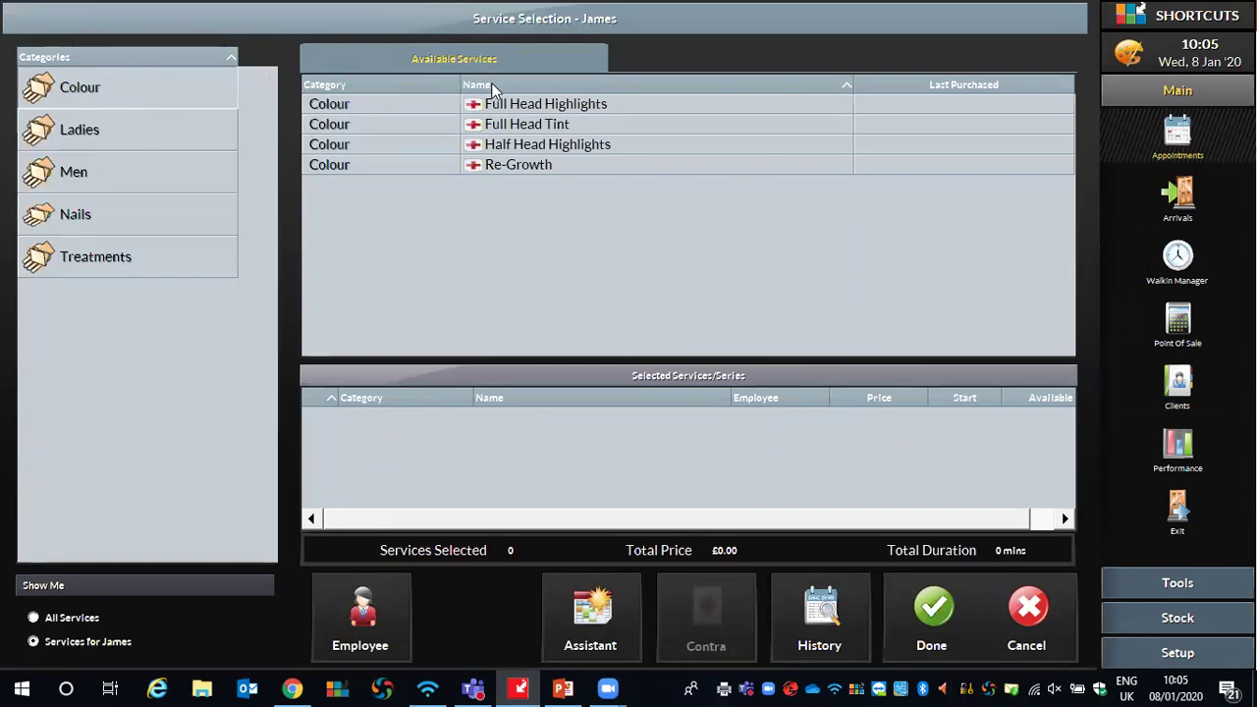
Add Full Head Highlights, record the skin test as Yes-Passed, and save the booking
{"action": "double_click", "coordinate": [524, 106]}
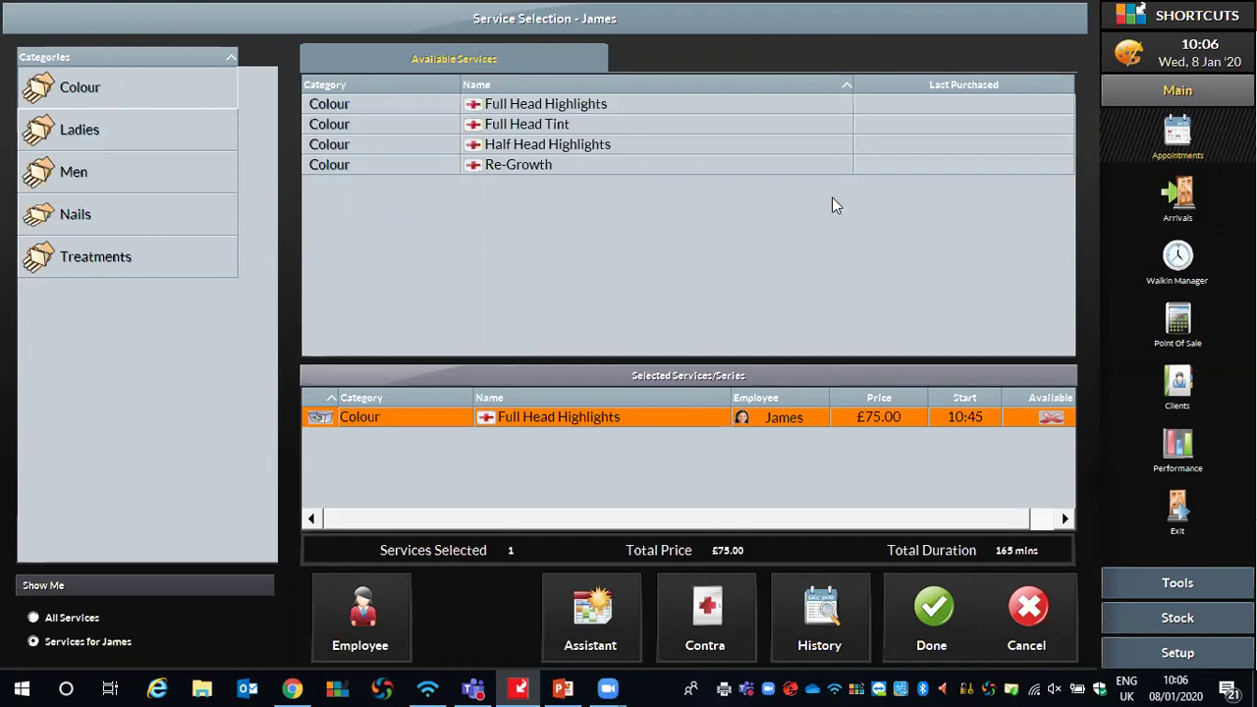
{"action": "left_click", "coordinate": [933, 609]}
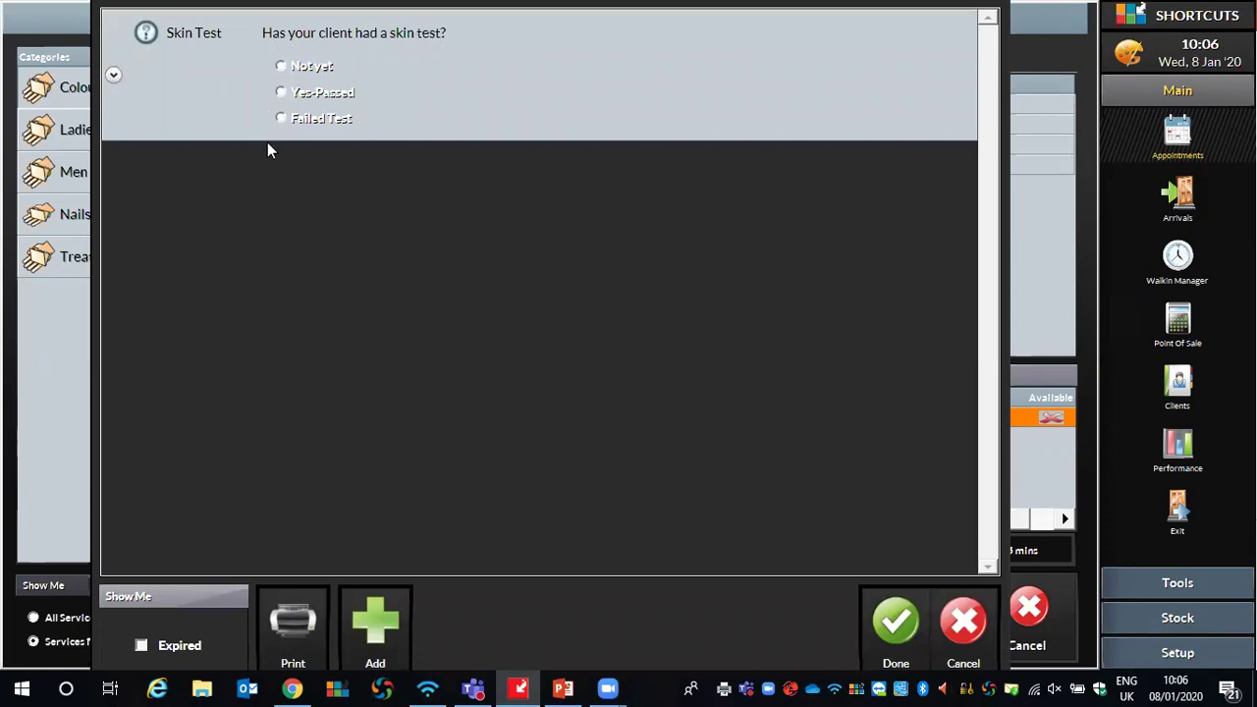
{"action": "left_click", "coordinate": [282, 92]}
{"action": "left_click", "coordinate": [892, 613]}
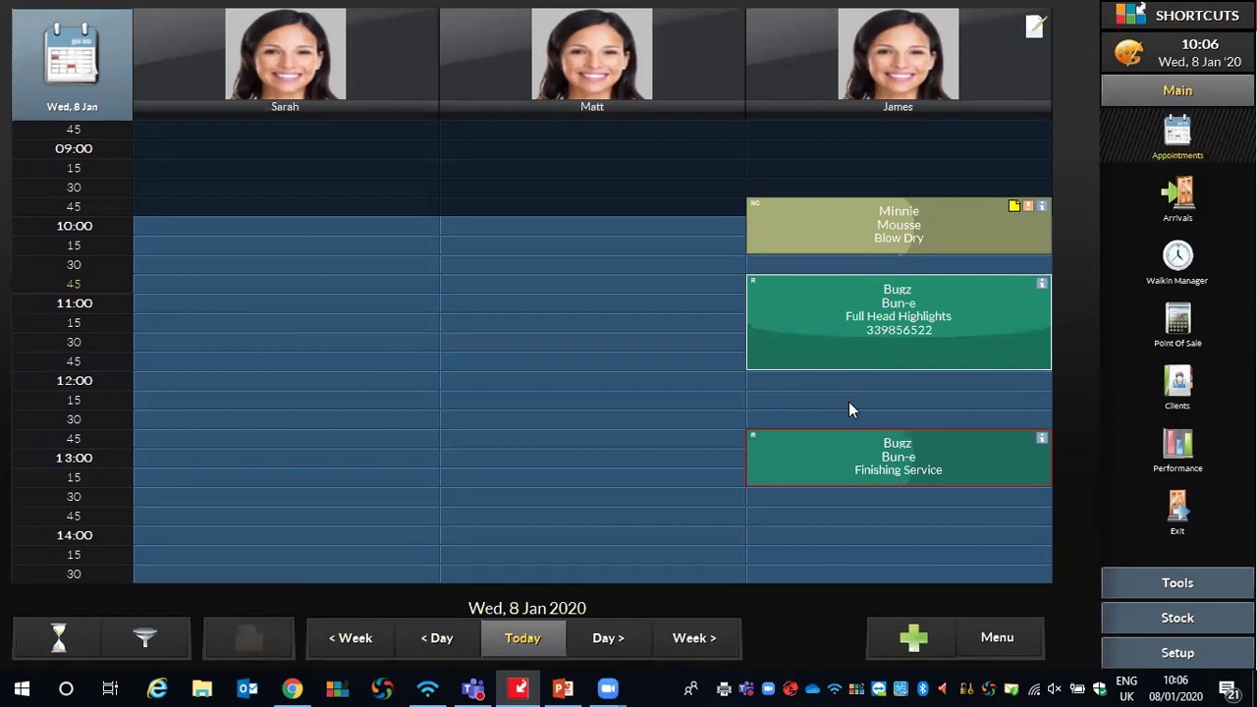
Check out the highlights appointment and apply £25 from the client's account
{"action": "right_click", "coordinate": [801, 296]}
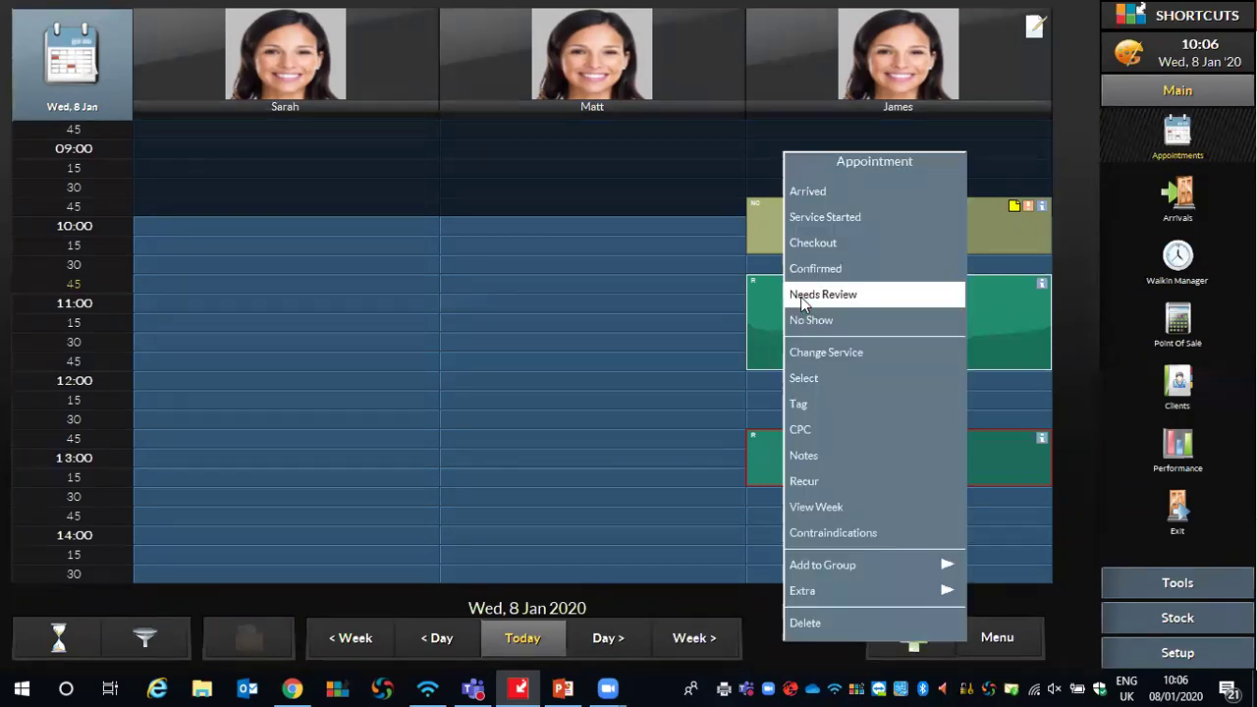
{"action": "left_click", "coordinate": [804, 245]}
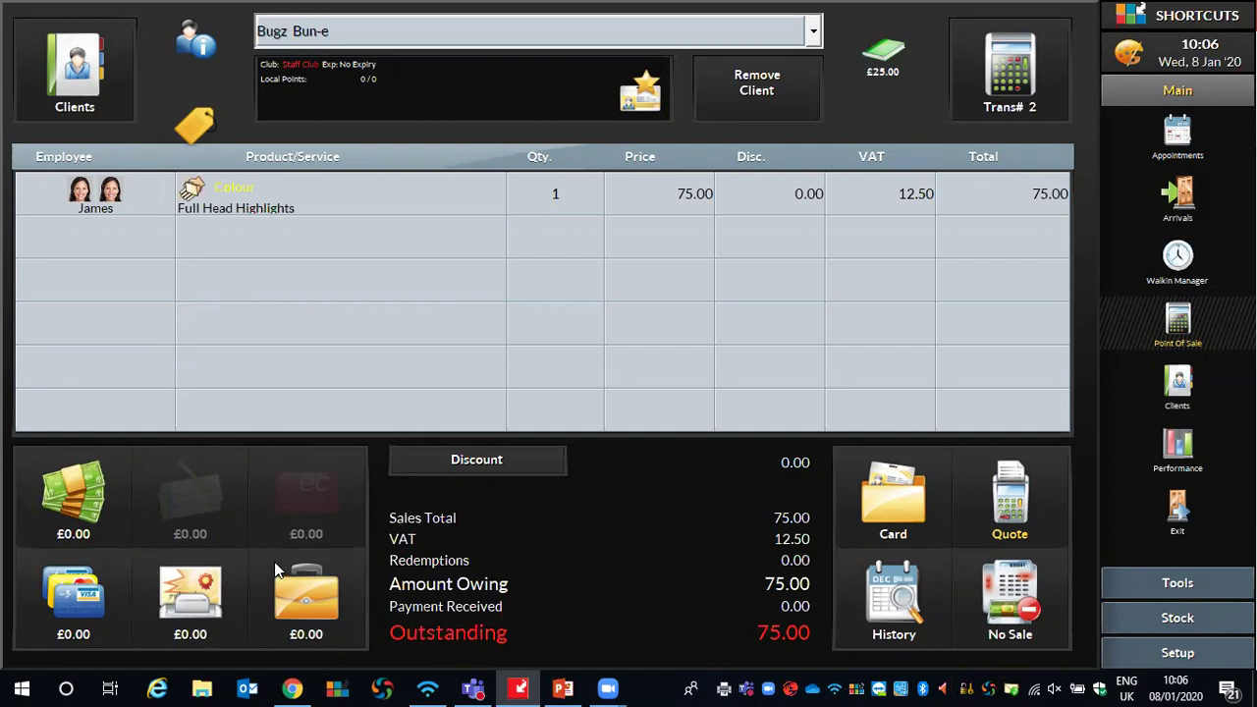
{"action": "left_click", "coordinate": [317, 628]}
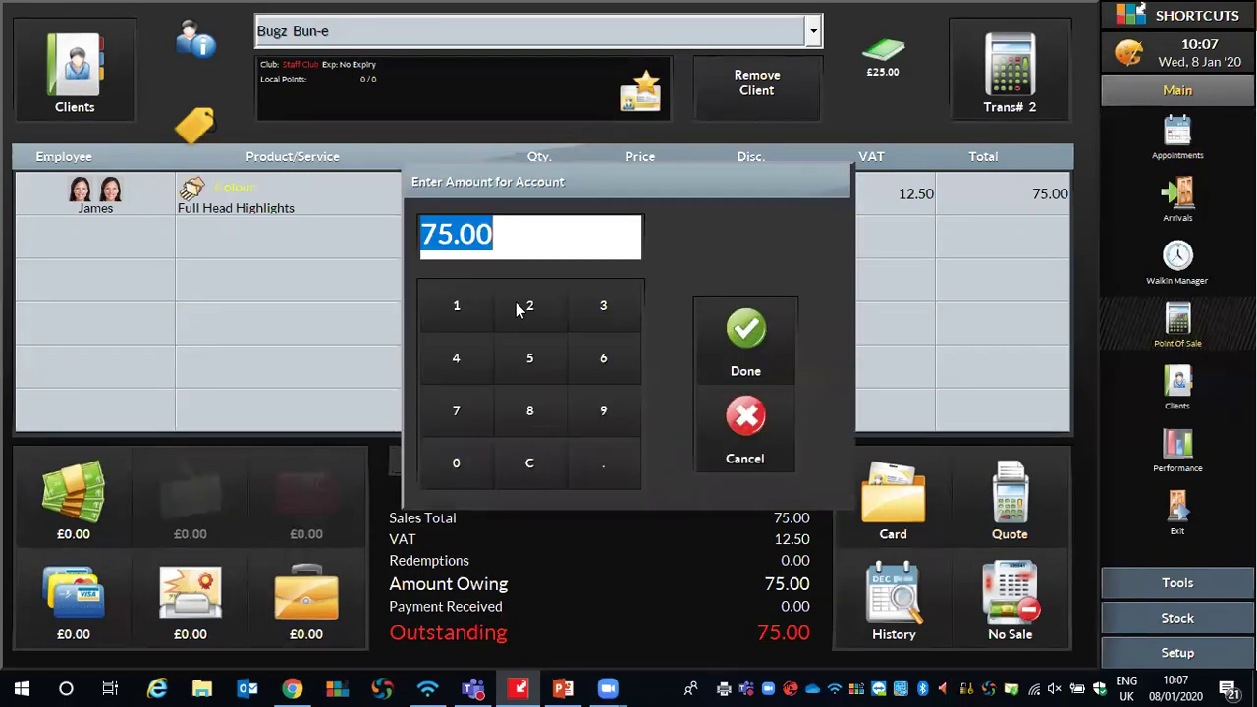
{"action": "left_click", "coordinate": [525, 307]}
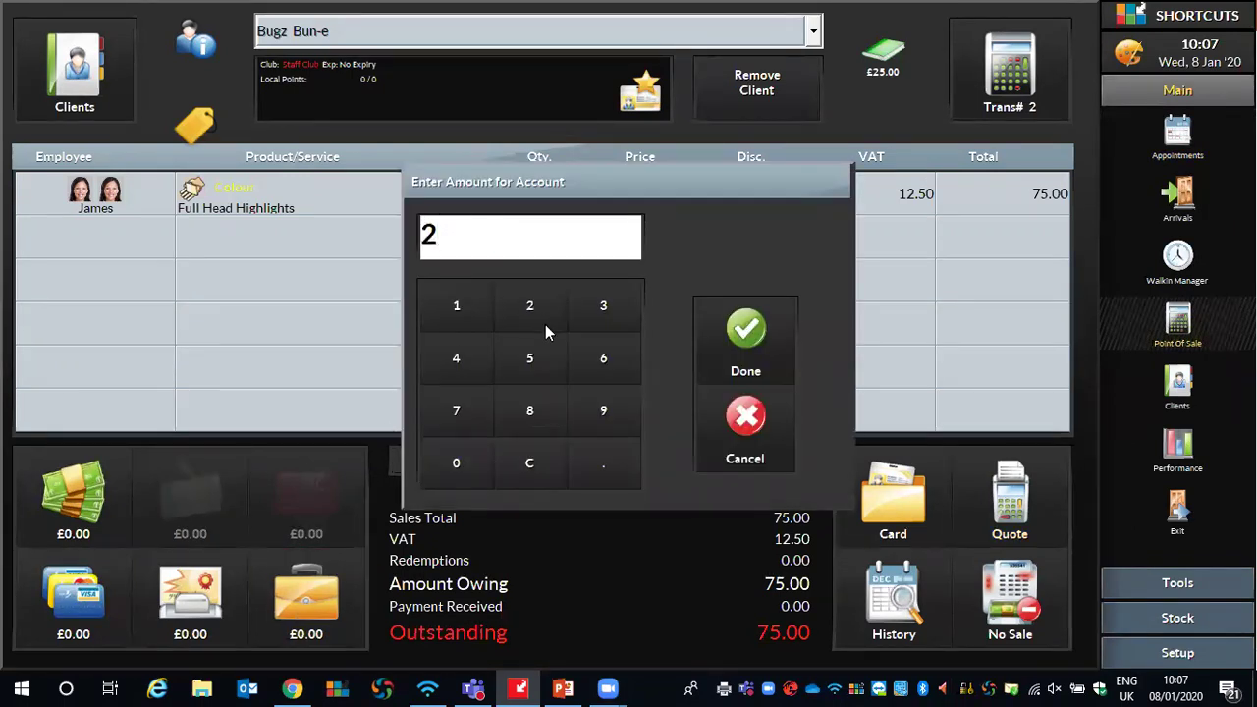
{"action": "left_click", "coordinate": [531, 359]}
{"action": "left_click", "coordinate": [746, 329]}
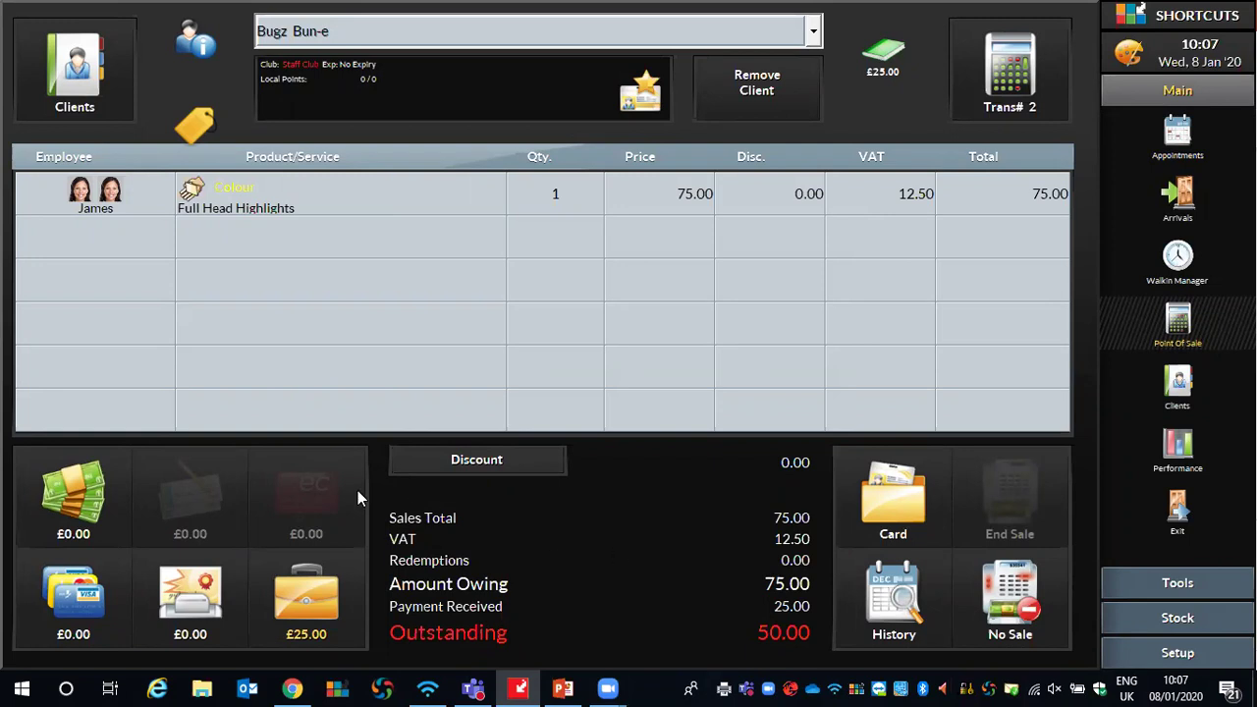
Pay the remaining £50 by credit/debit card, skip rebooking, and end the sale
{"action": "left_click", "coordinate": [68, 584]}
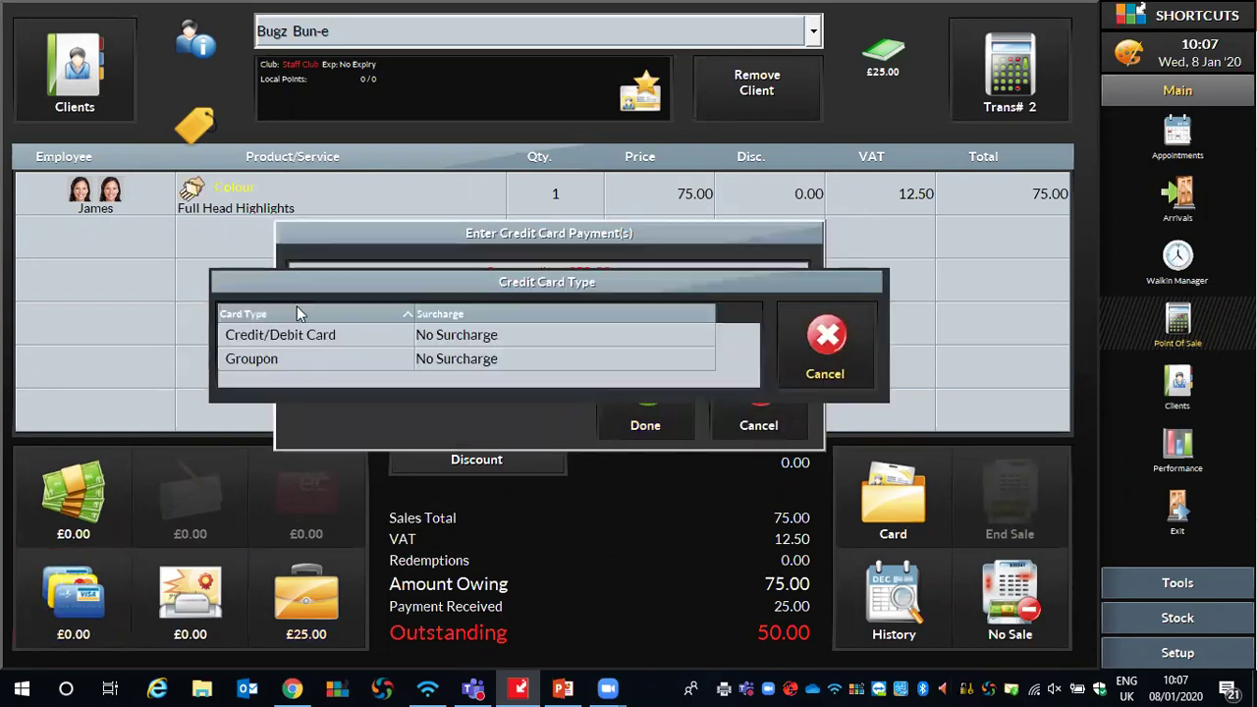
{"action": "left_click", "coordinate": [322, 328]}
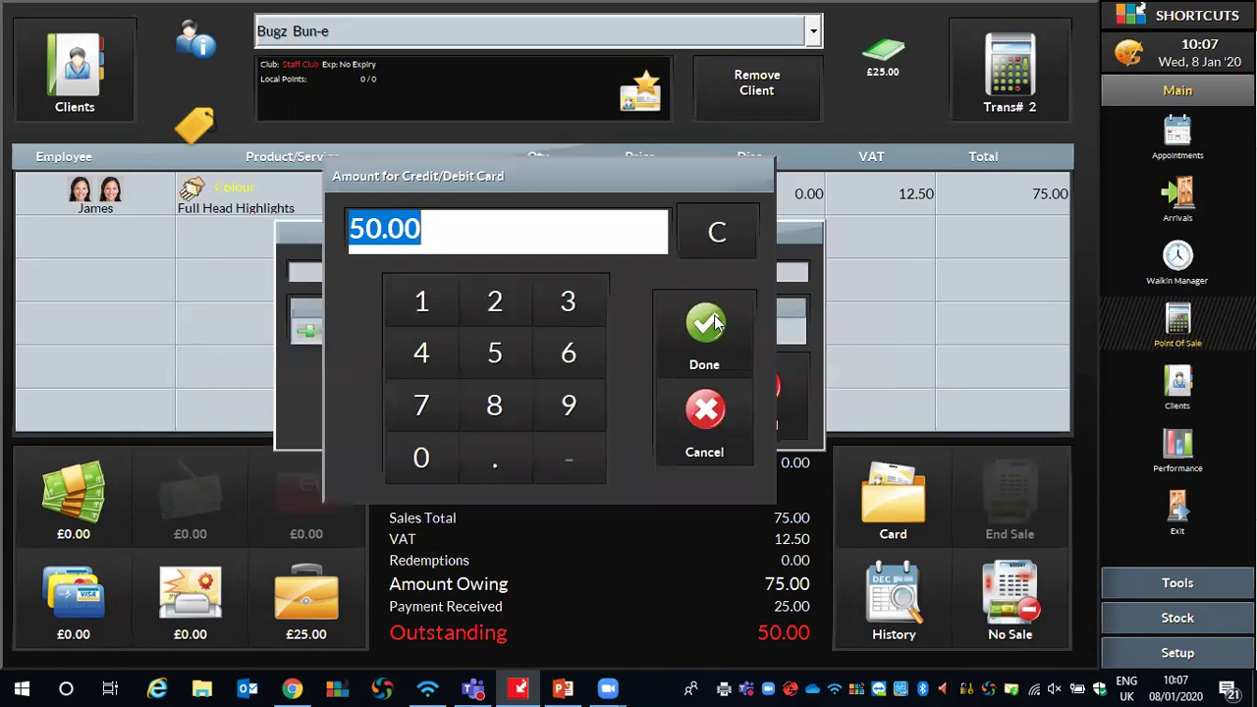
{"action": "left_click", "coordinate": [716, 324]}
{"action": "left_click", "coordinate": [960, 467]}
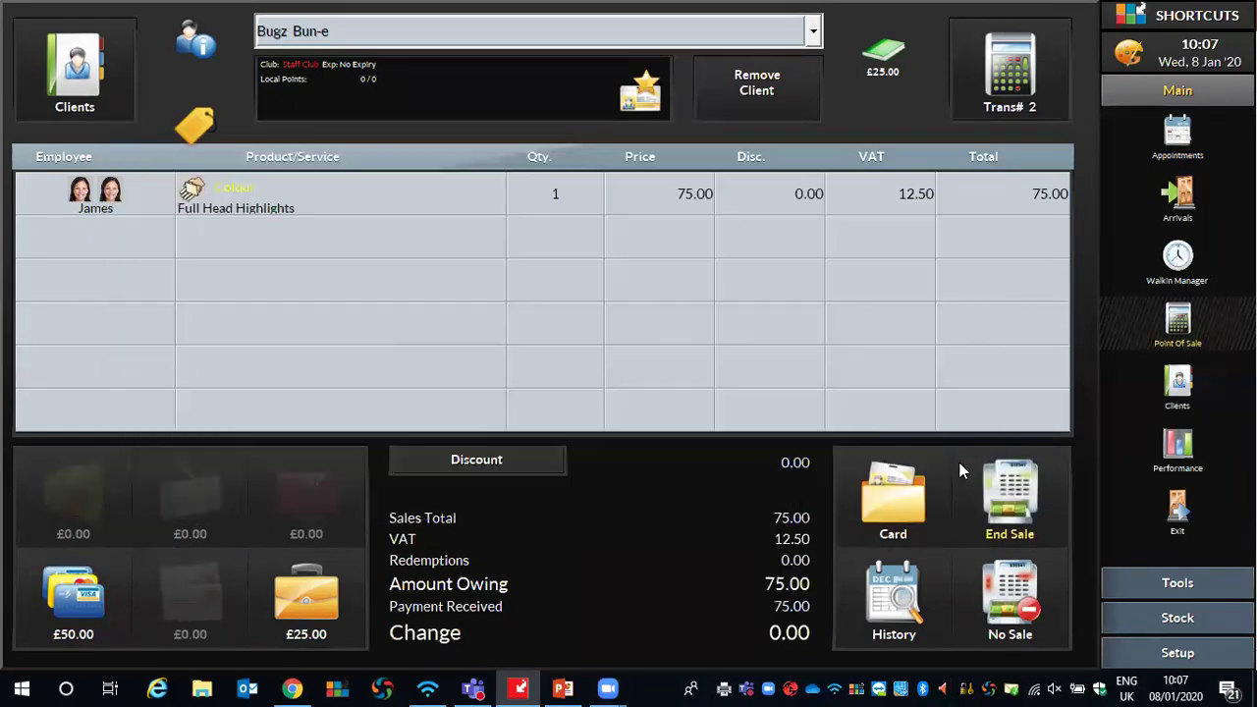
{"action": "left_click", "coordinate": [1044, 490]}
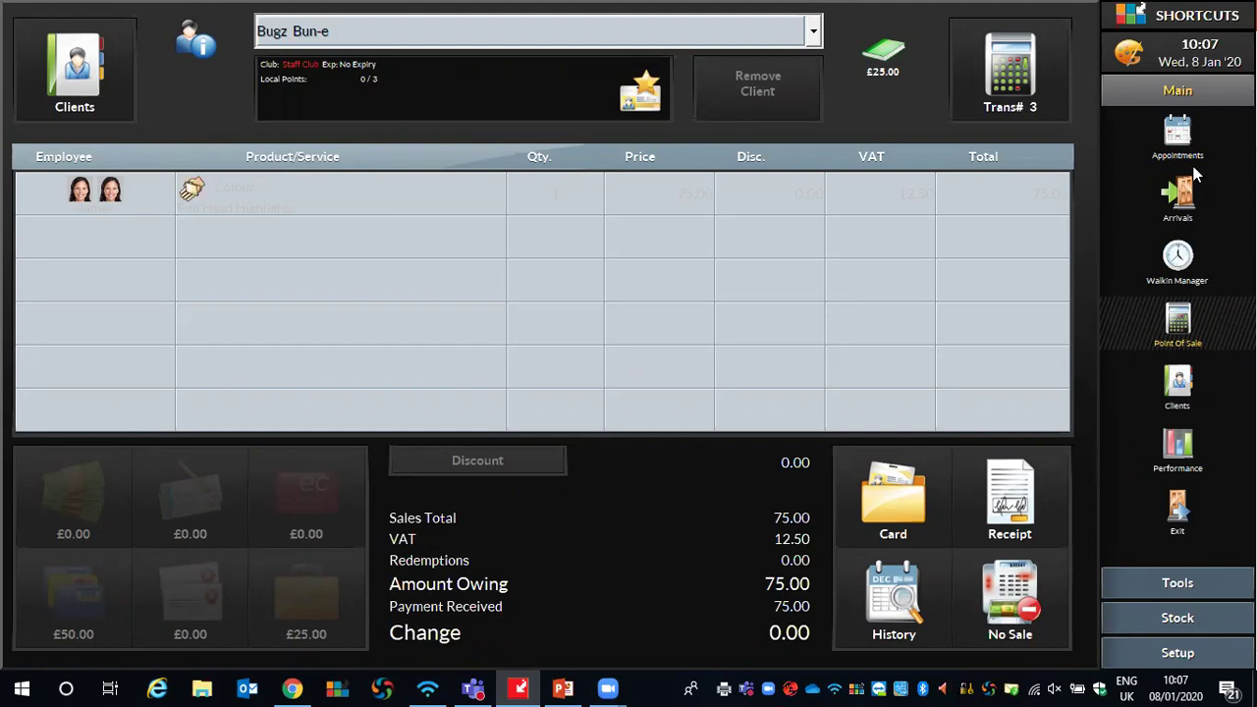
Confirm the highlights are completed in the diary, then start a new sale and list client types
{"action": "left_click", "coordinate": [1179, 143]}
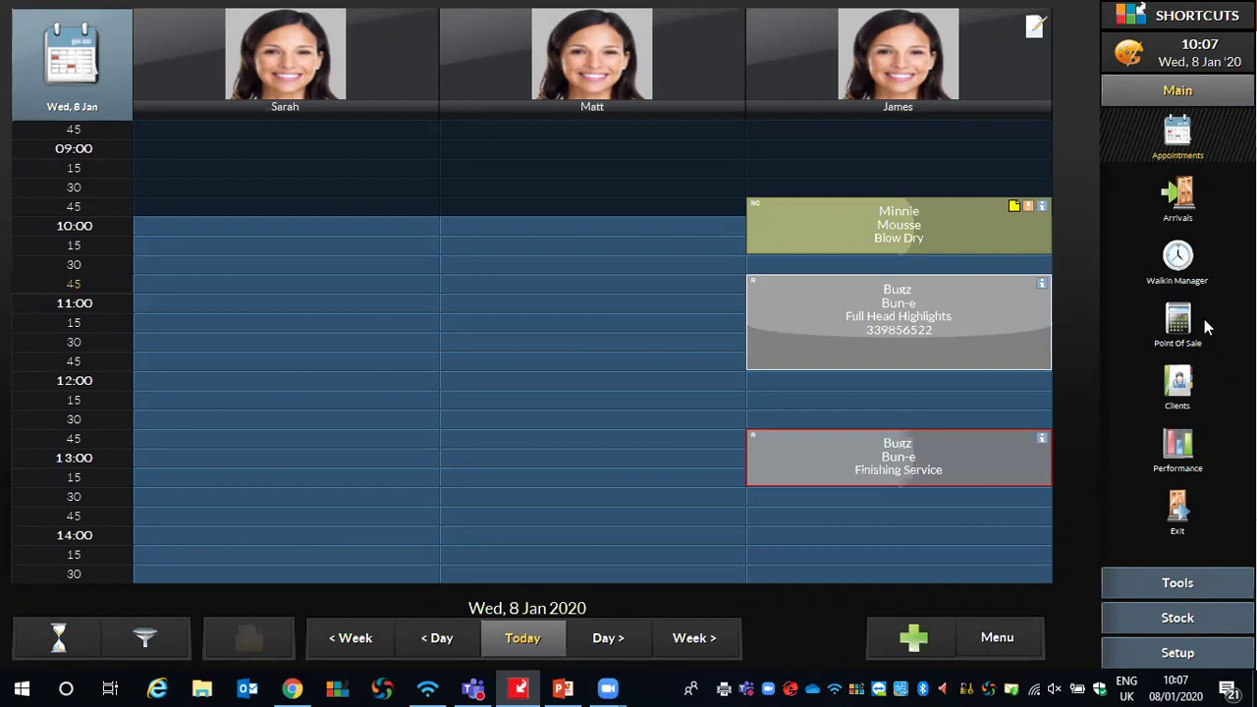
{"action": "left_click", "coordinate": [1170, 334]}
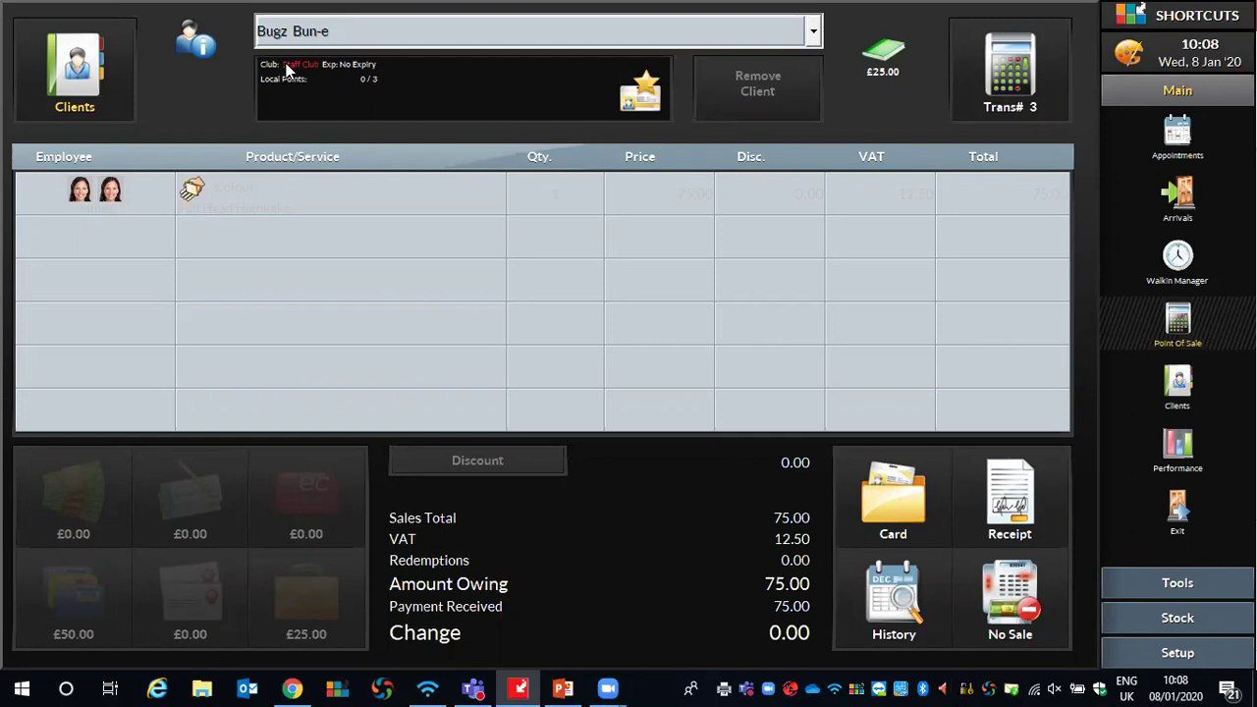
{"action": "left_click", "coordinate": [375, 37]}
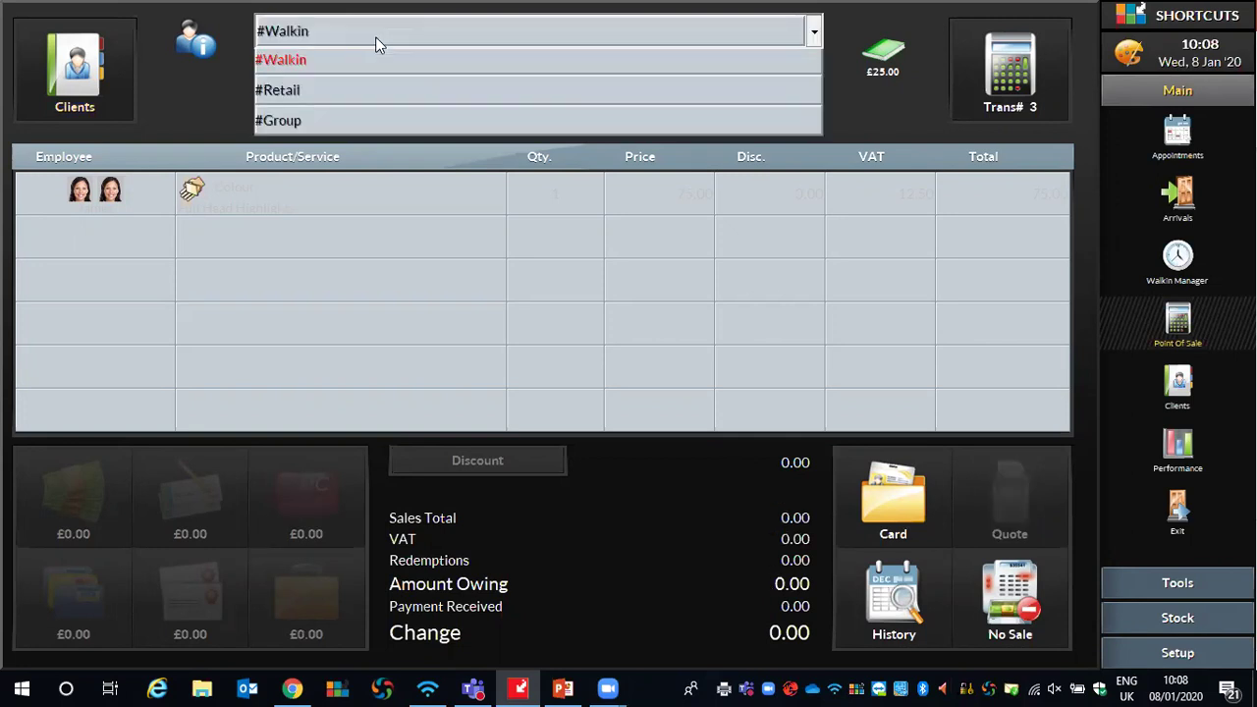
Make a #Walkin sale with one Gift Certificate sundry line credited to Z Business
{"action": "left_click", "coordinate": [293, 71]}
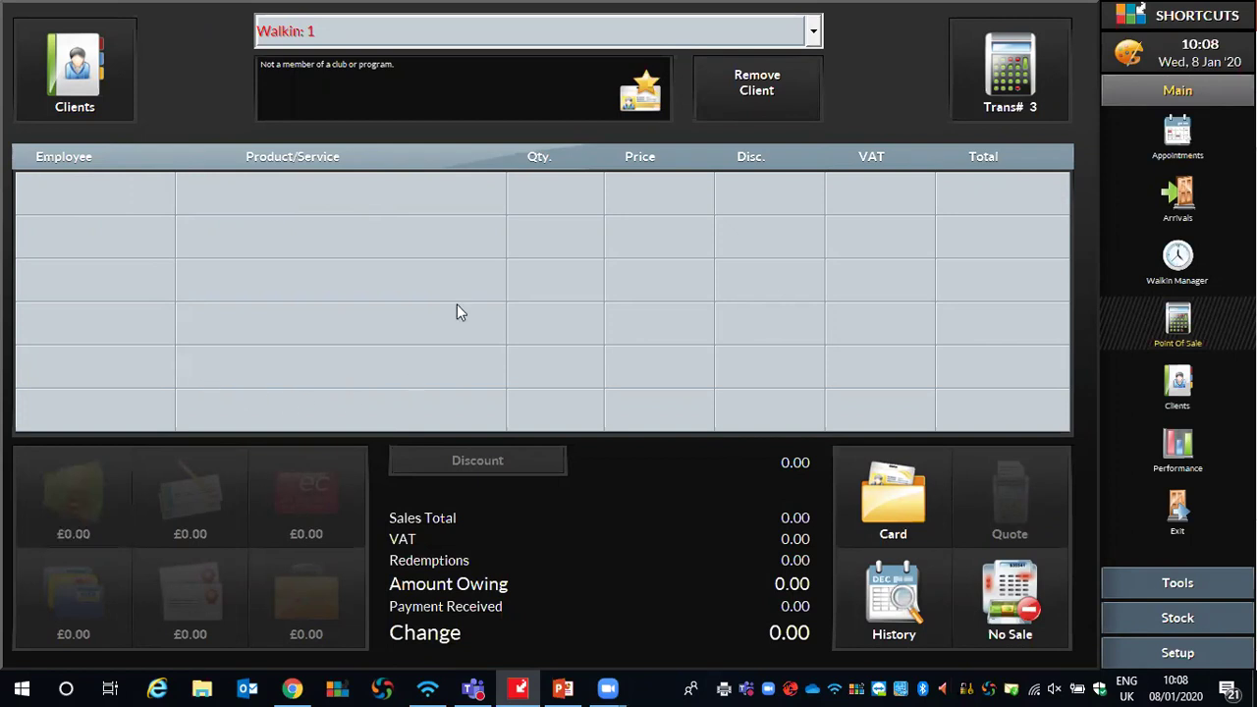
{"action": "left_click", "coordinate": [277, 195]}
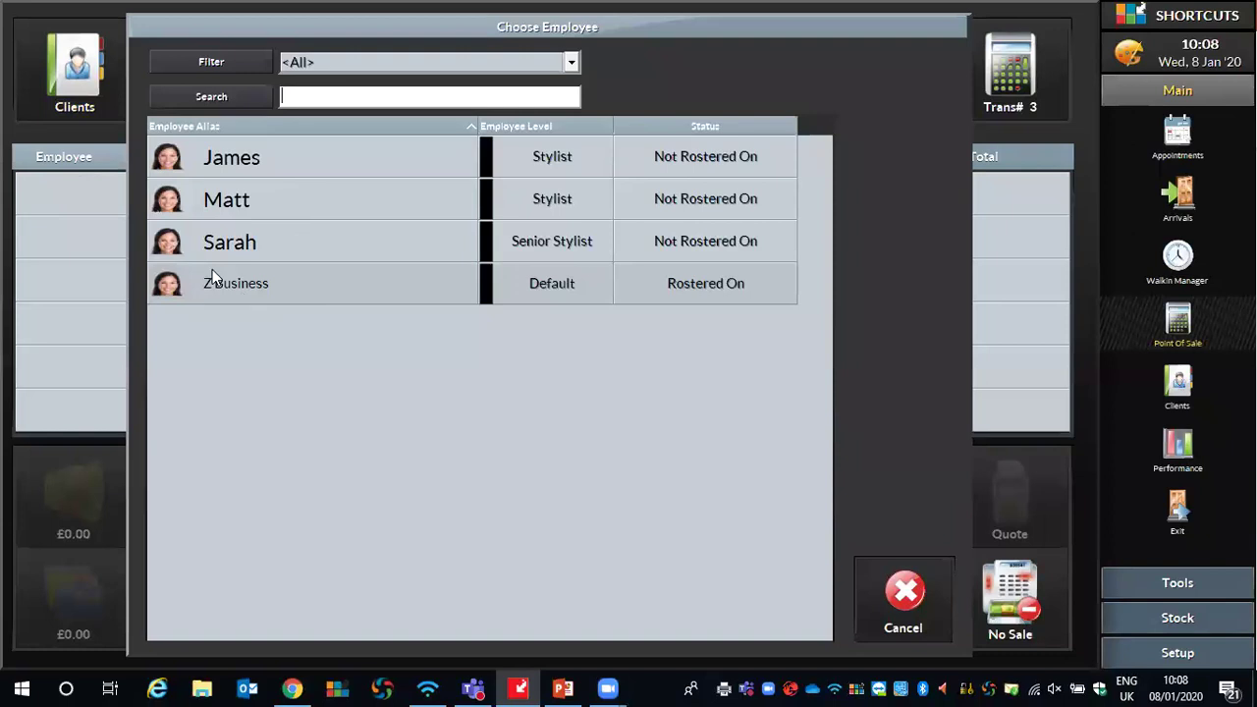
{"action": "left_click", "coordinate": [248, 288]}
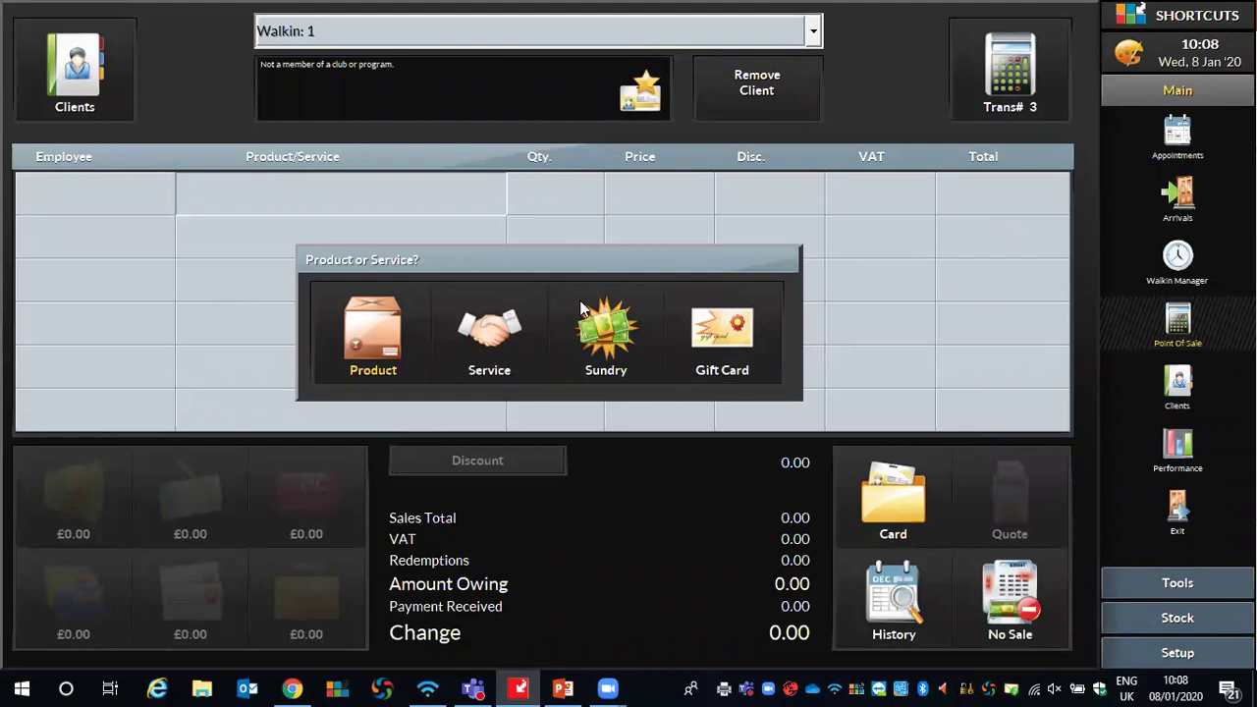
{"action": "left_click", "coordinate": [603, 330]}
{"action": "left_click", "coordinate": [116, 108]}
{"action": "left_click", "coordinate": [830, 591]}
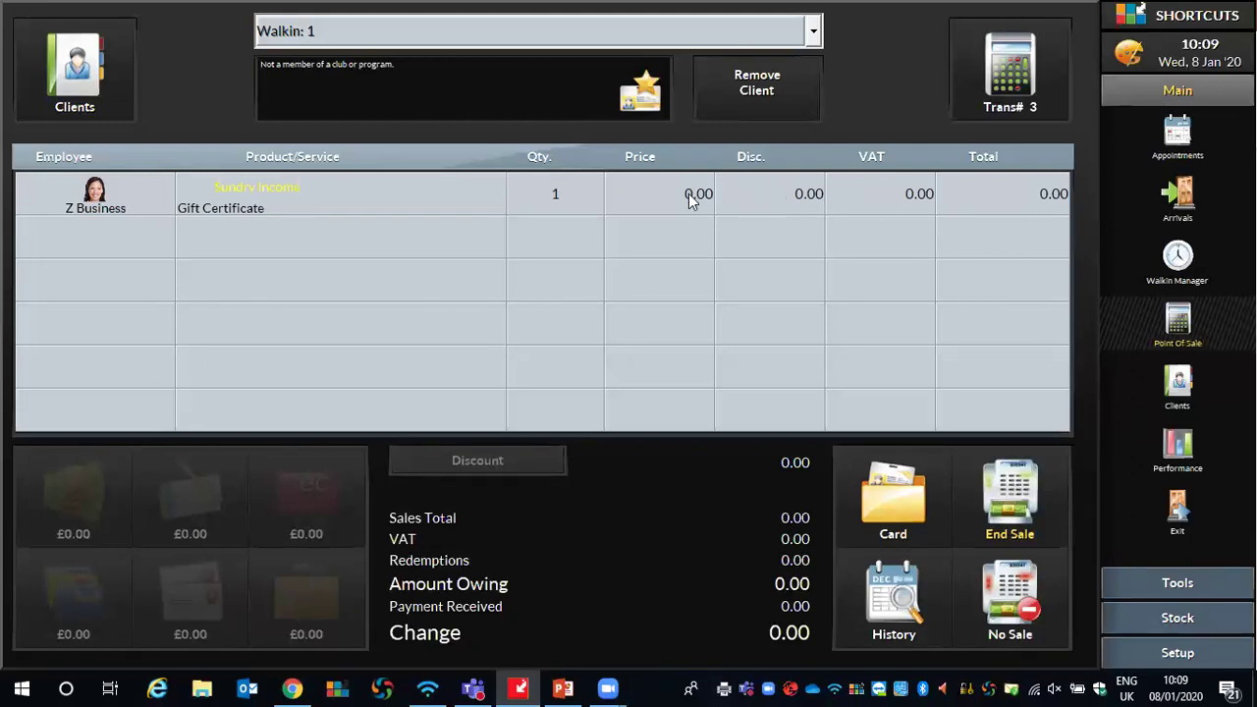
Price the gift certificate at 10.00 and take £10 by credit/debit card
{"action": "left_click", "coordinate": [655, 199]}
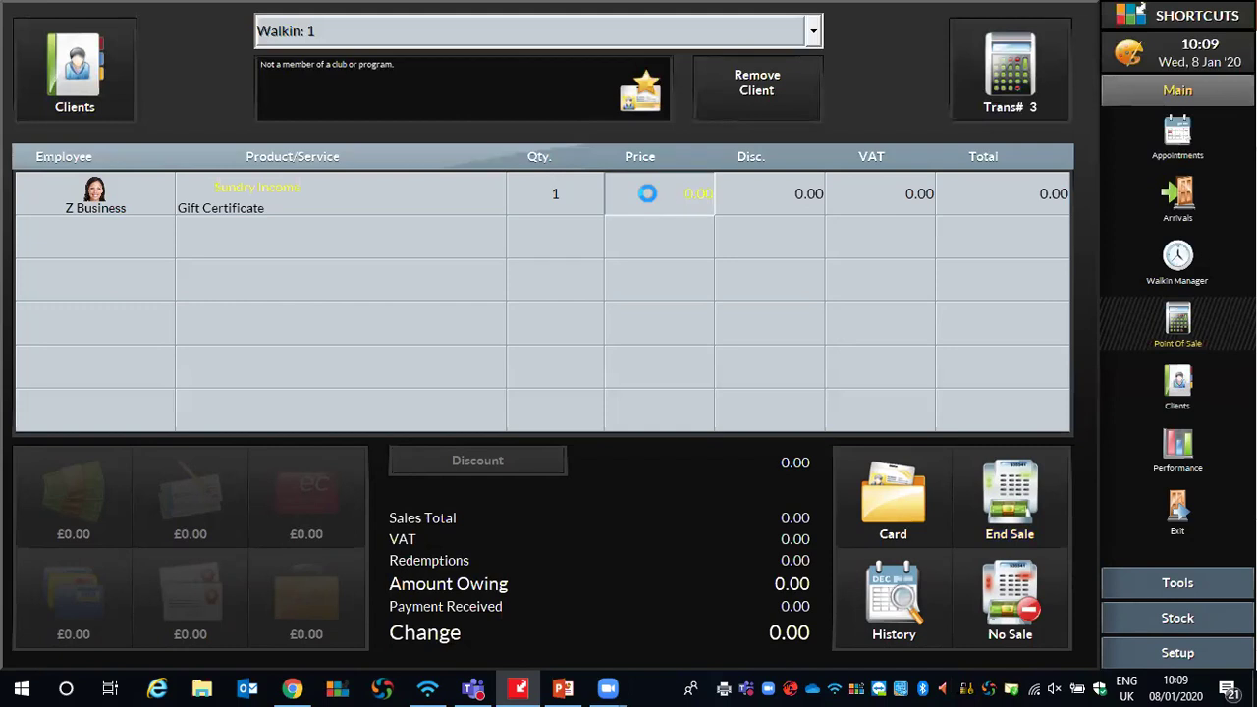
{"action": "left_click", "coordinate": [482, 313]}
{"action": "left_click", "coordinate": [477, 457]}
{"action": "left_click", "coordinate": [748, 335]}
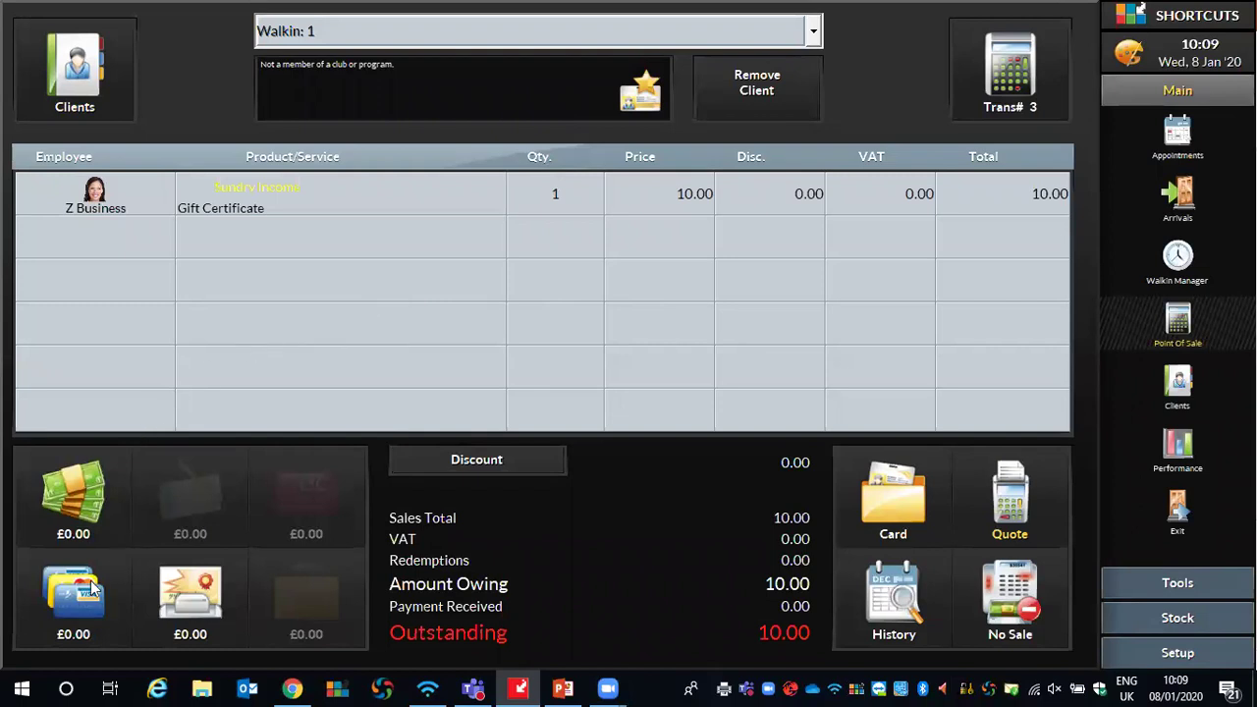
{"action": "left_click", "coordinate": [96, 586]}
{"action": "left_click", "coordinate": [473, 333]}
{"action": "left_click", "coordinate": [697, 320]}
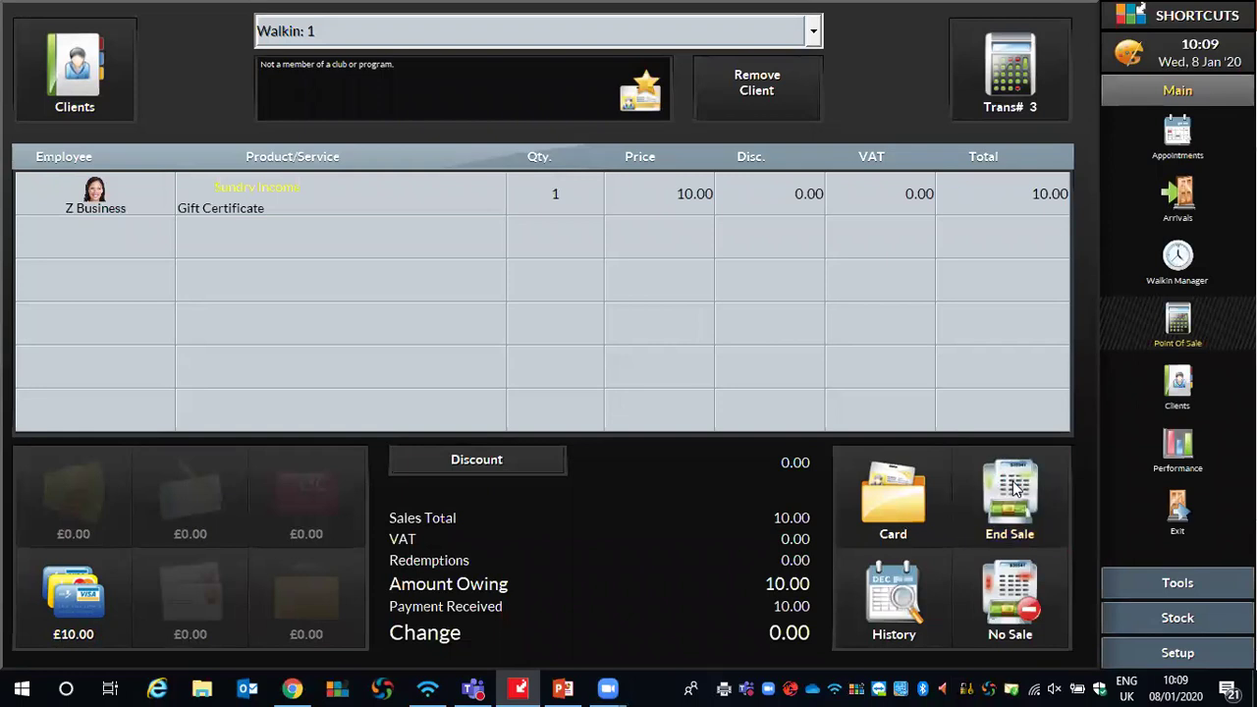
End the sale and enter certificate number 123
{"action": "left_click", "coordinate": [1009, 496]}
{"action": "left_click", "coordinate": [346, 351]}
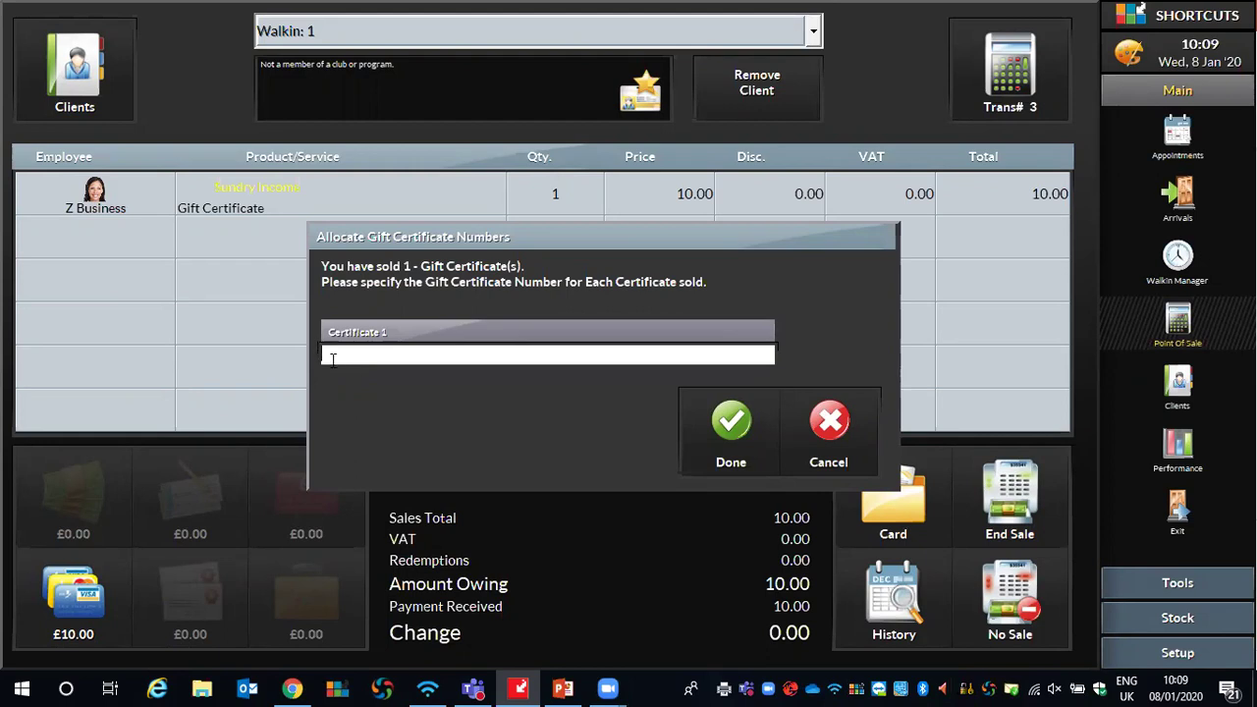
{"action": "type", "text": "123"}
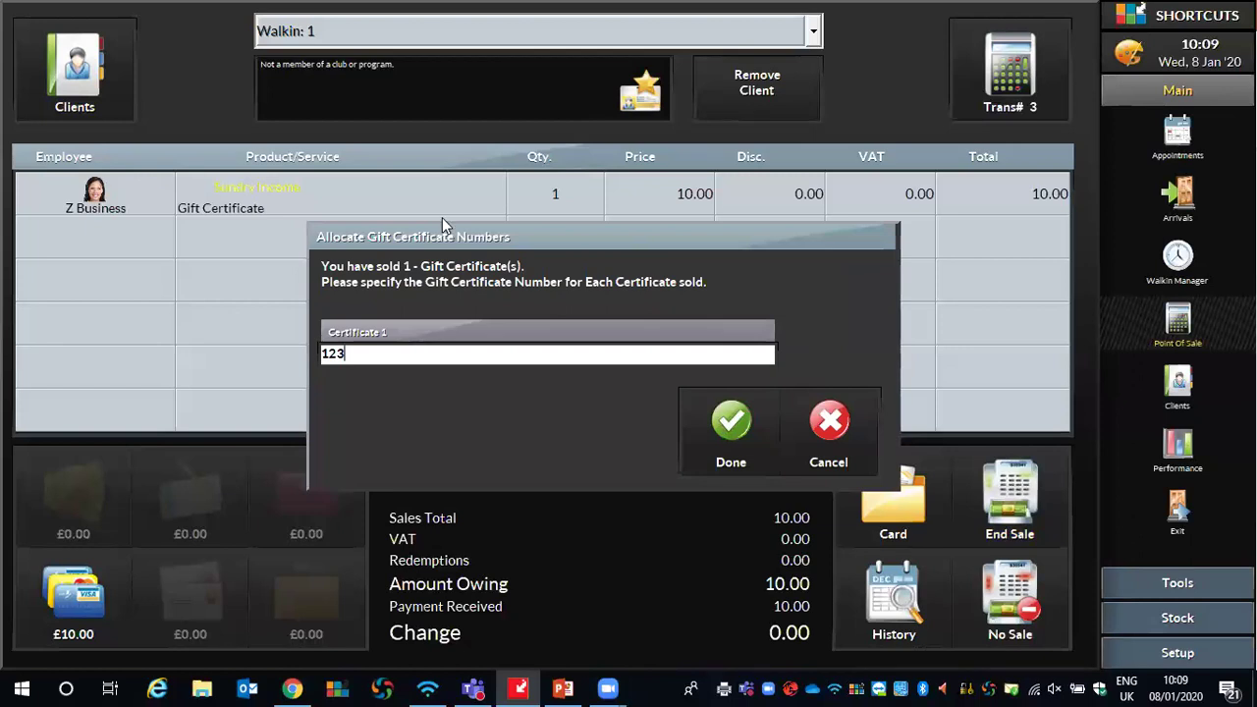
{"action": "left_click", "coordinate": [741, 424]}
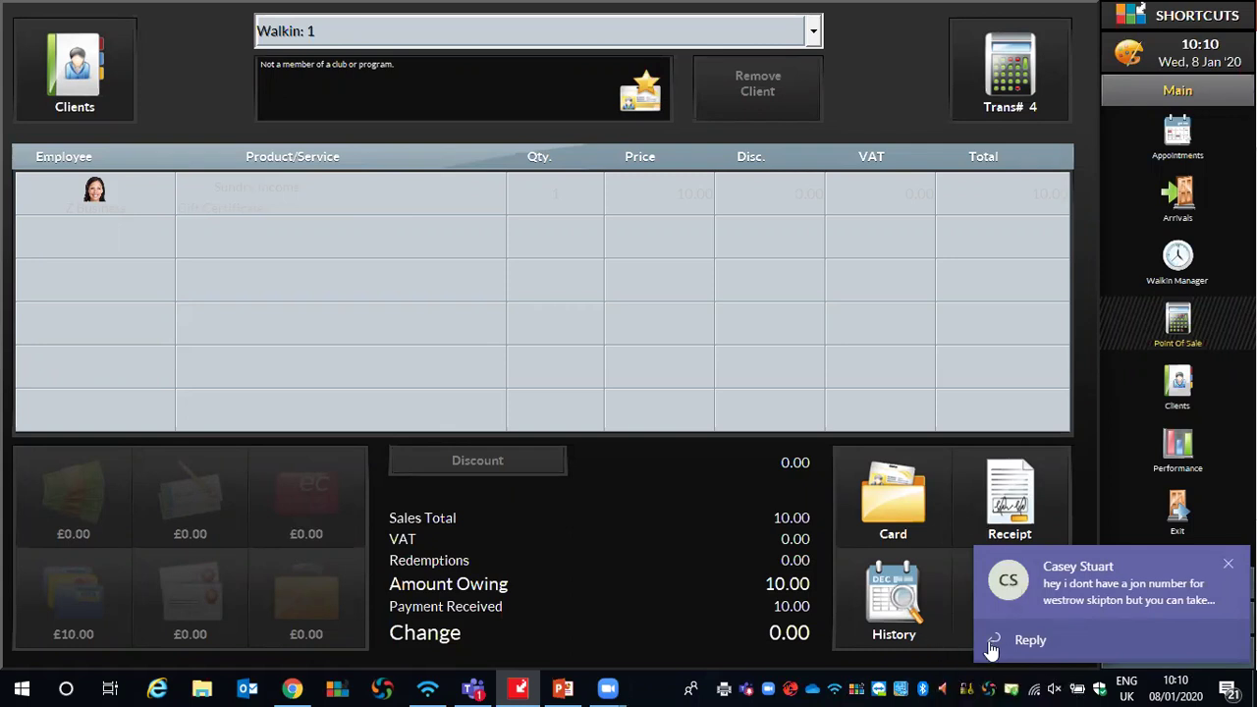
View a stylist's performance breakdown inc and ex VAT, then return to the appointment book
{"action": "left_click", "coordinate": [1214, 570]}
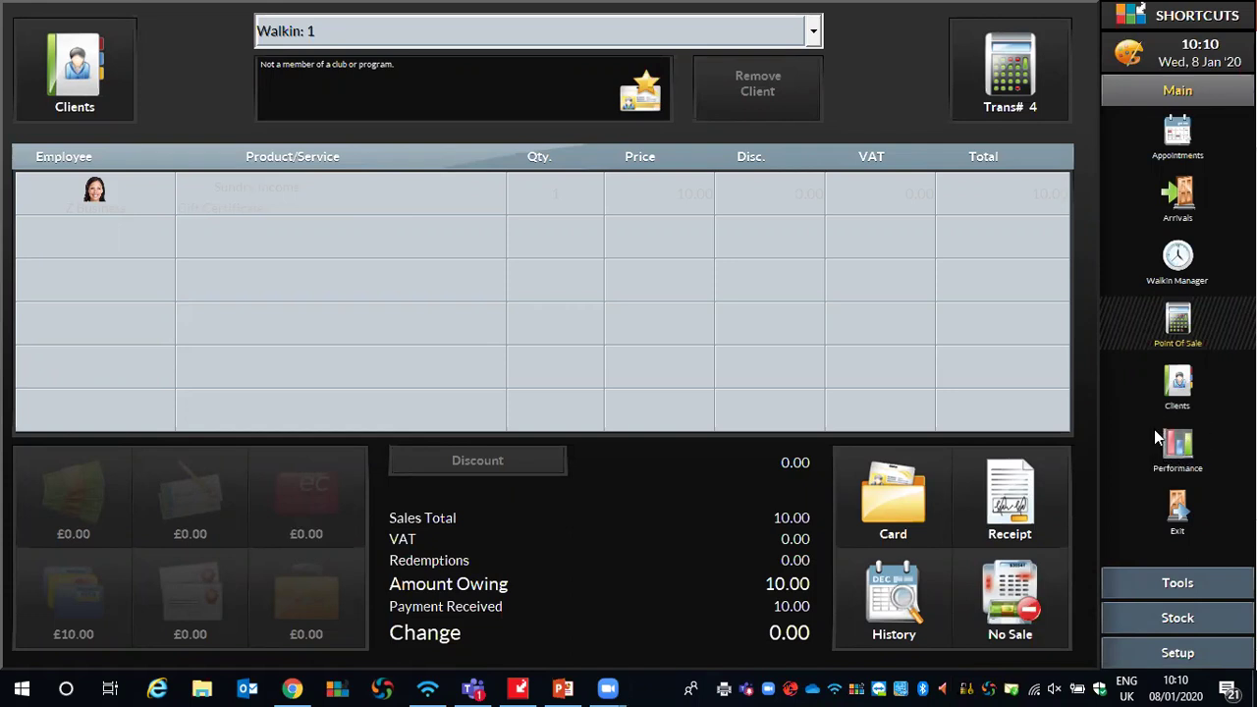
{"action": "left_click", "coordinate": [1178, 445]}
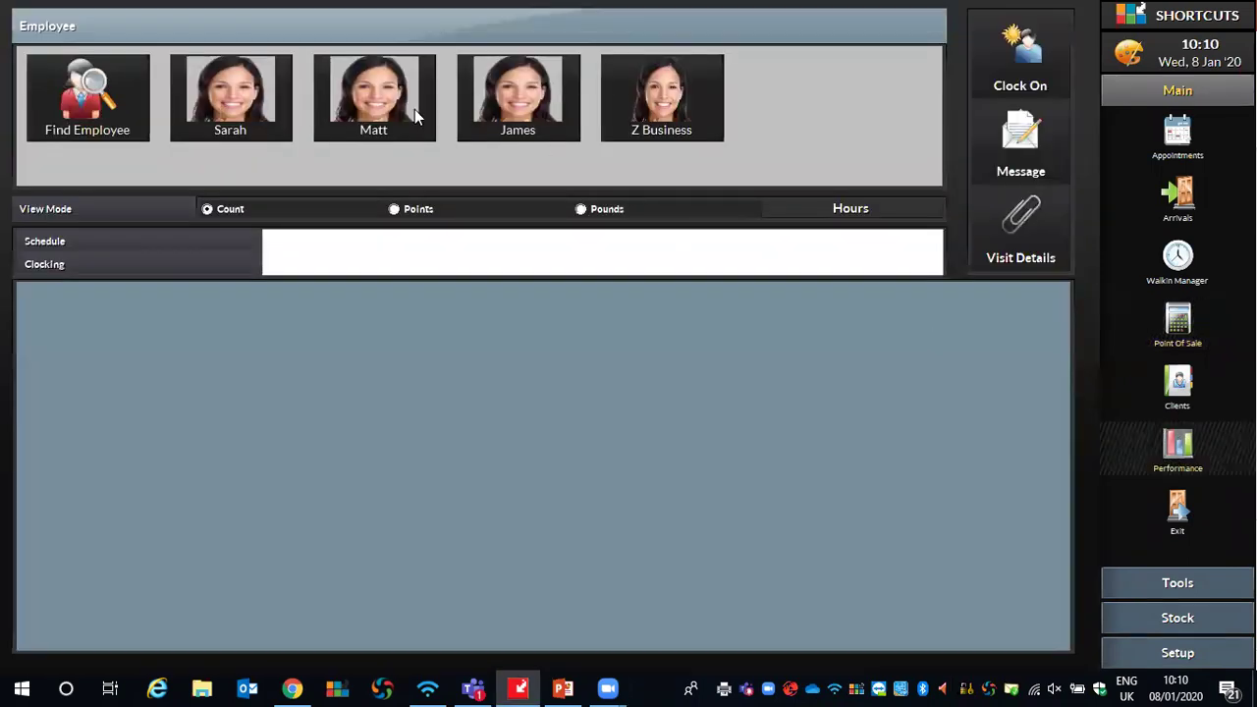
{"action": "left_click", "coordinate": [503, 108]}
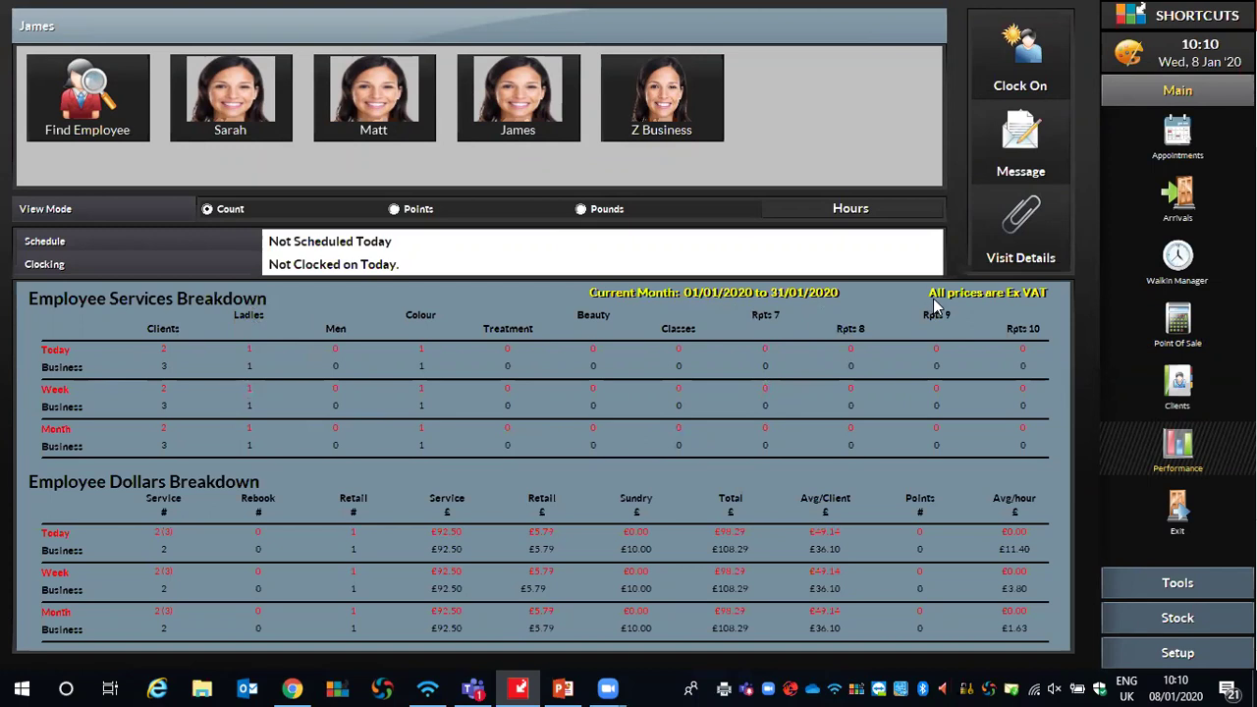
{"action": "left_click", "coordinate": [1006, 299]}
{"action": "left_click", "coordinate": [1012, 300]}
{"action": "left_click", "coordinate": [1179, 140]}
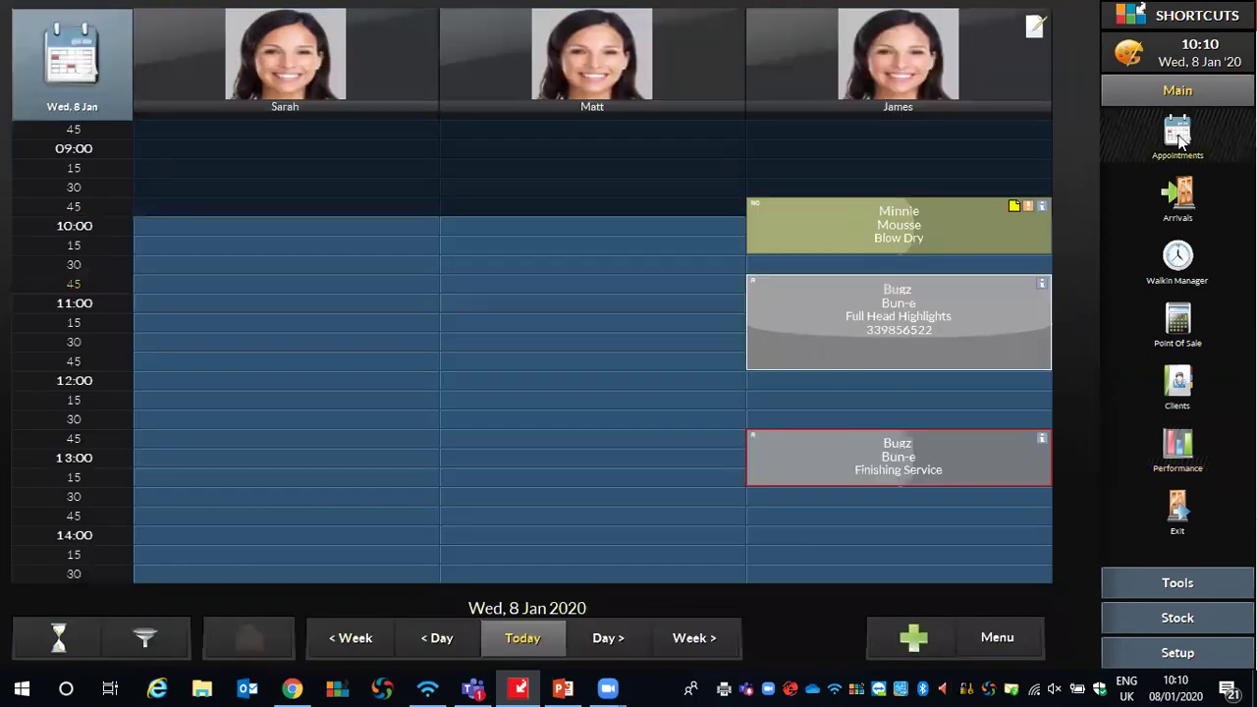